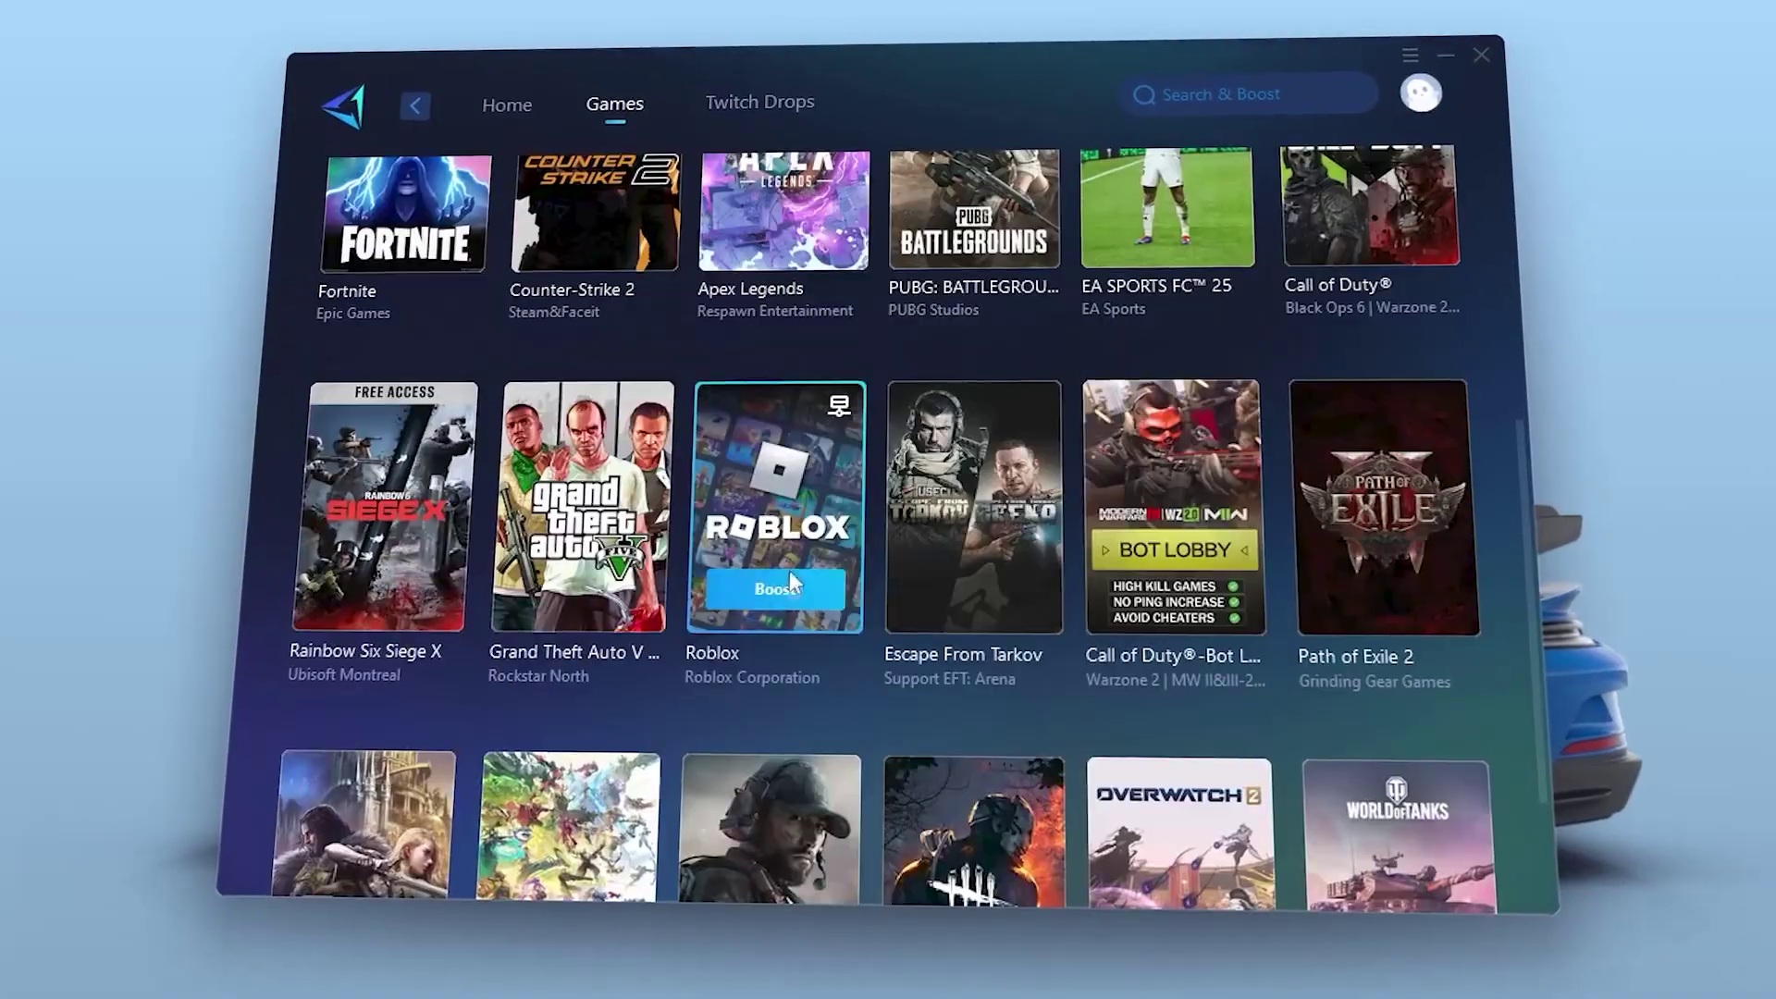
- Run Registry Editor as administrator and go to the GraphicsDrivers key, where HwSchMode reads 2
scroll(787, 574, "down", 5)
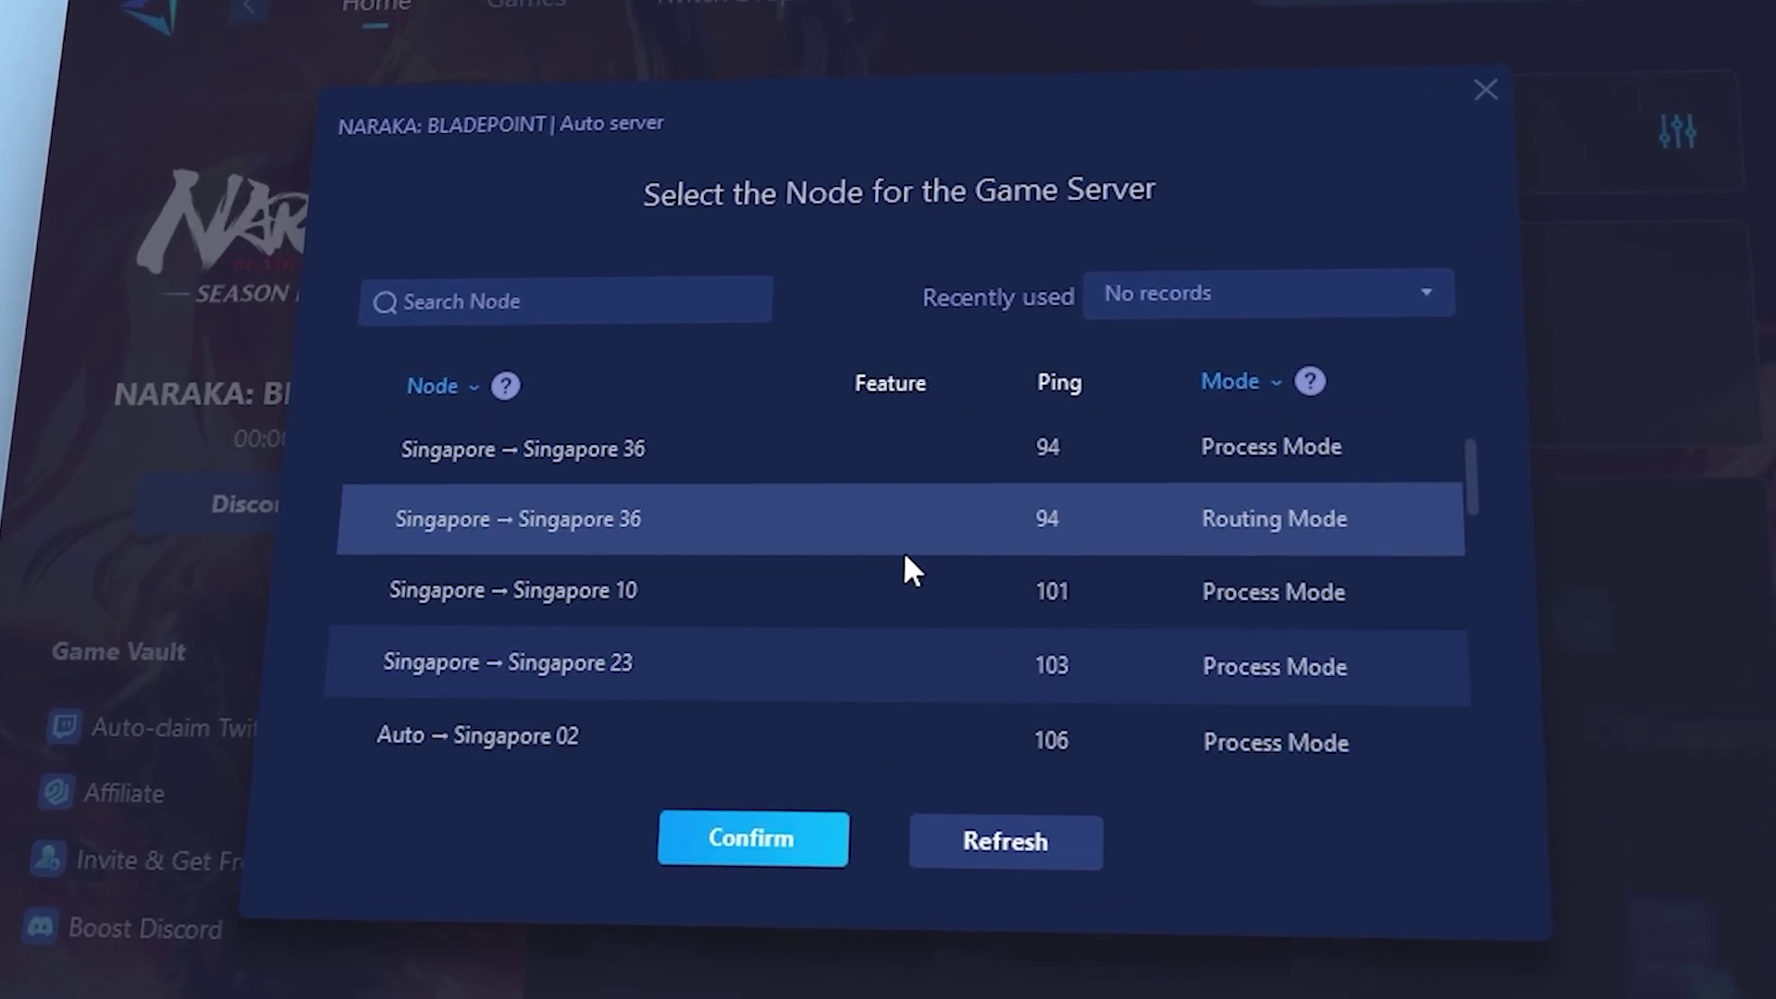
scroll(906, 567, "down", 1)
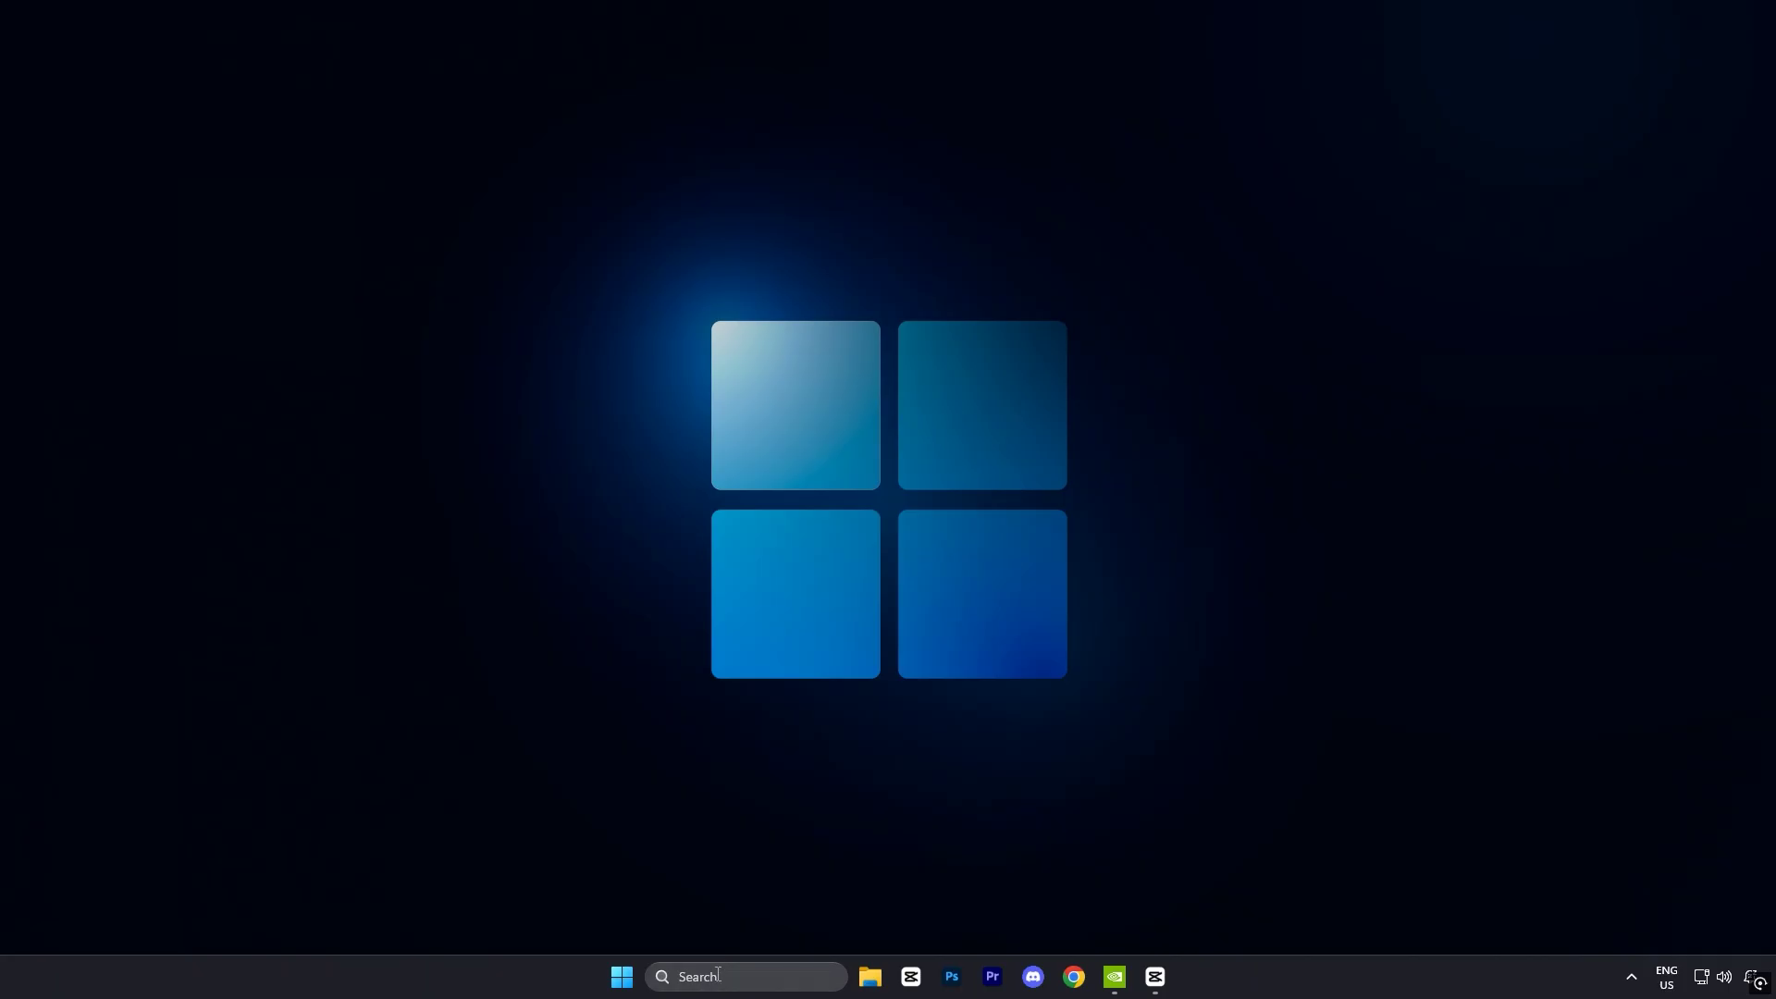
left_click(718, 974)
type("registry Editor")
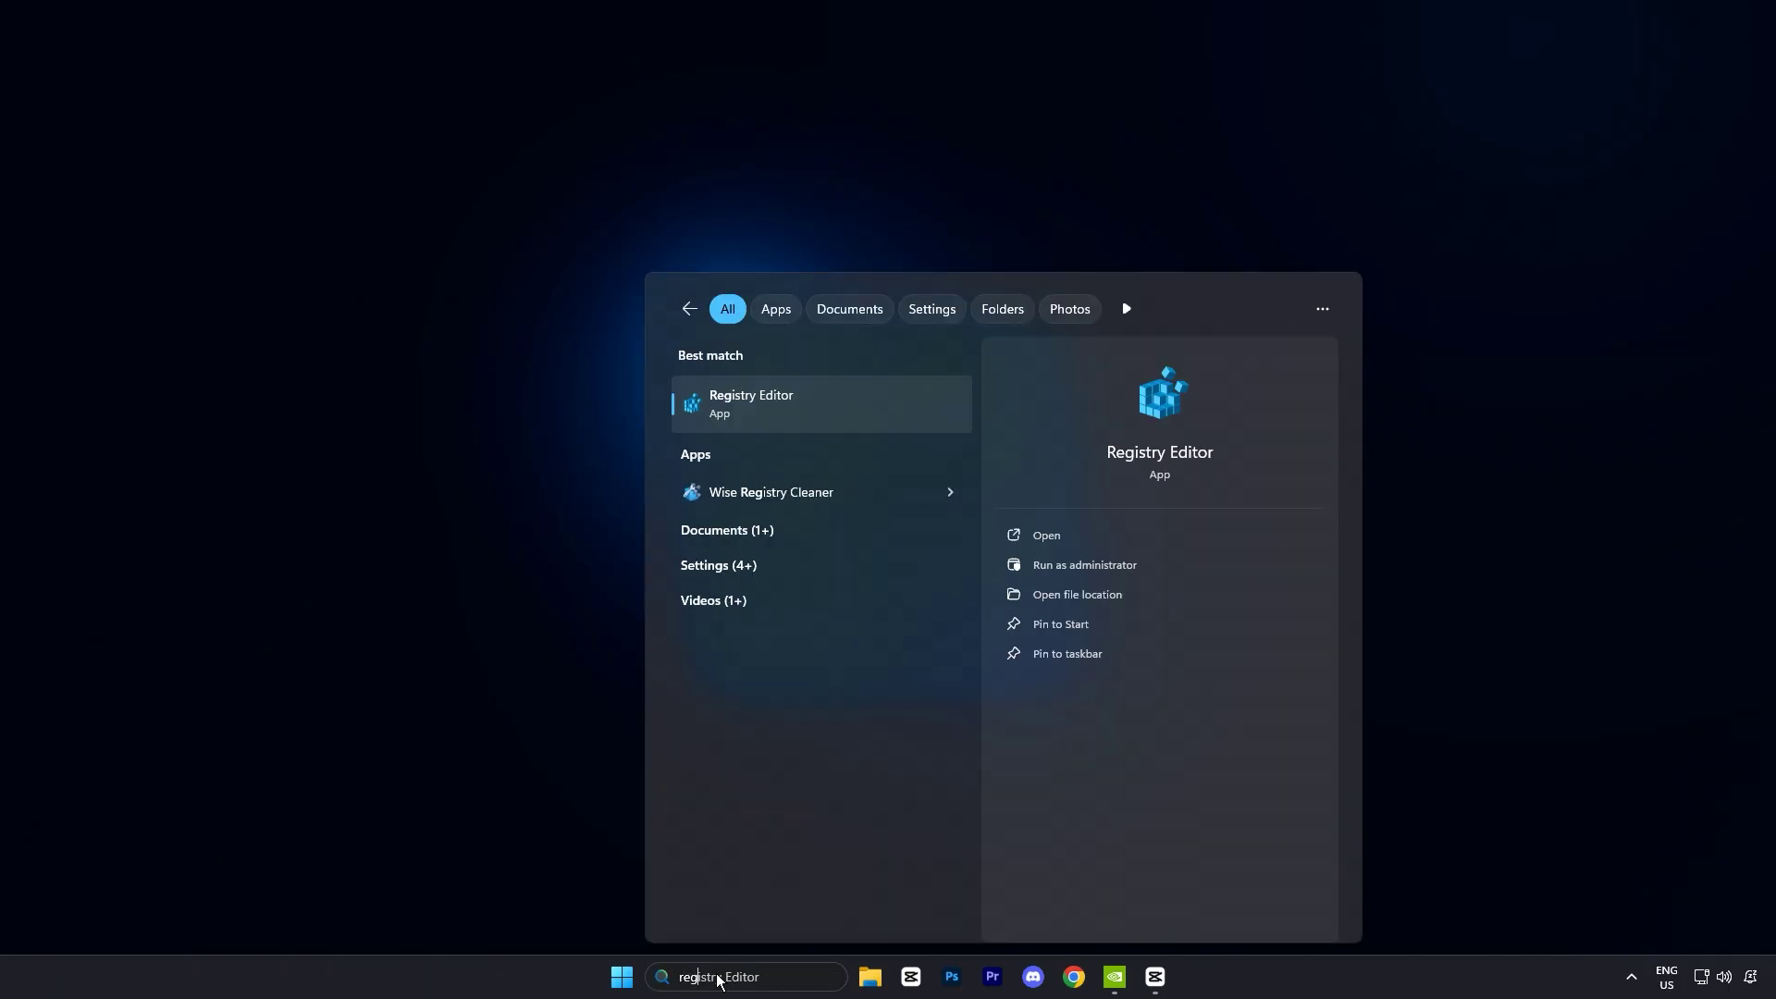
right_click(790, 405)
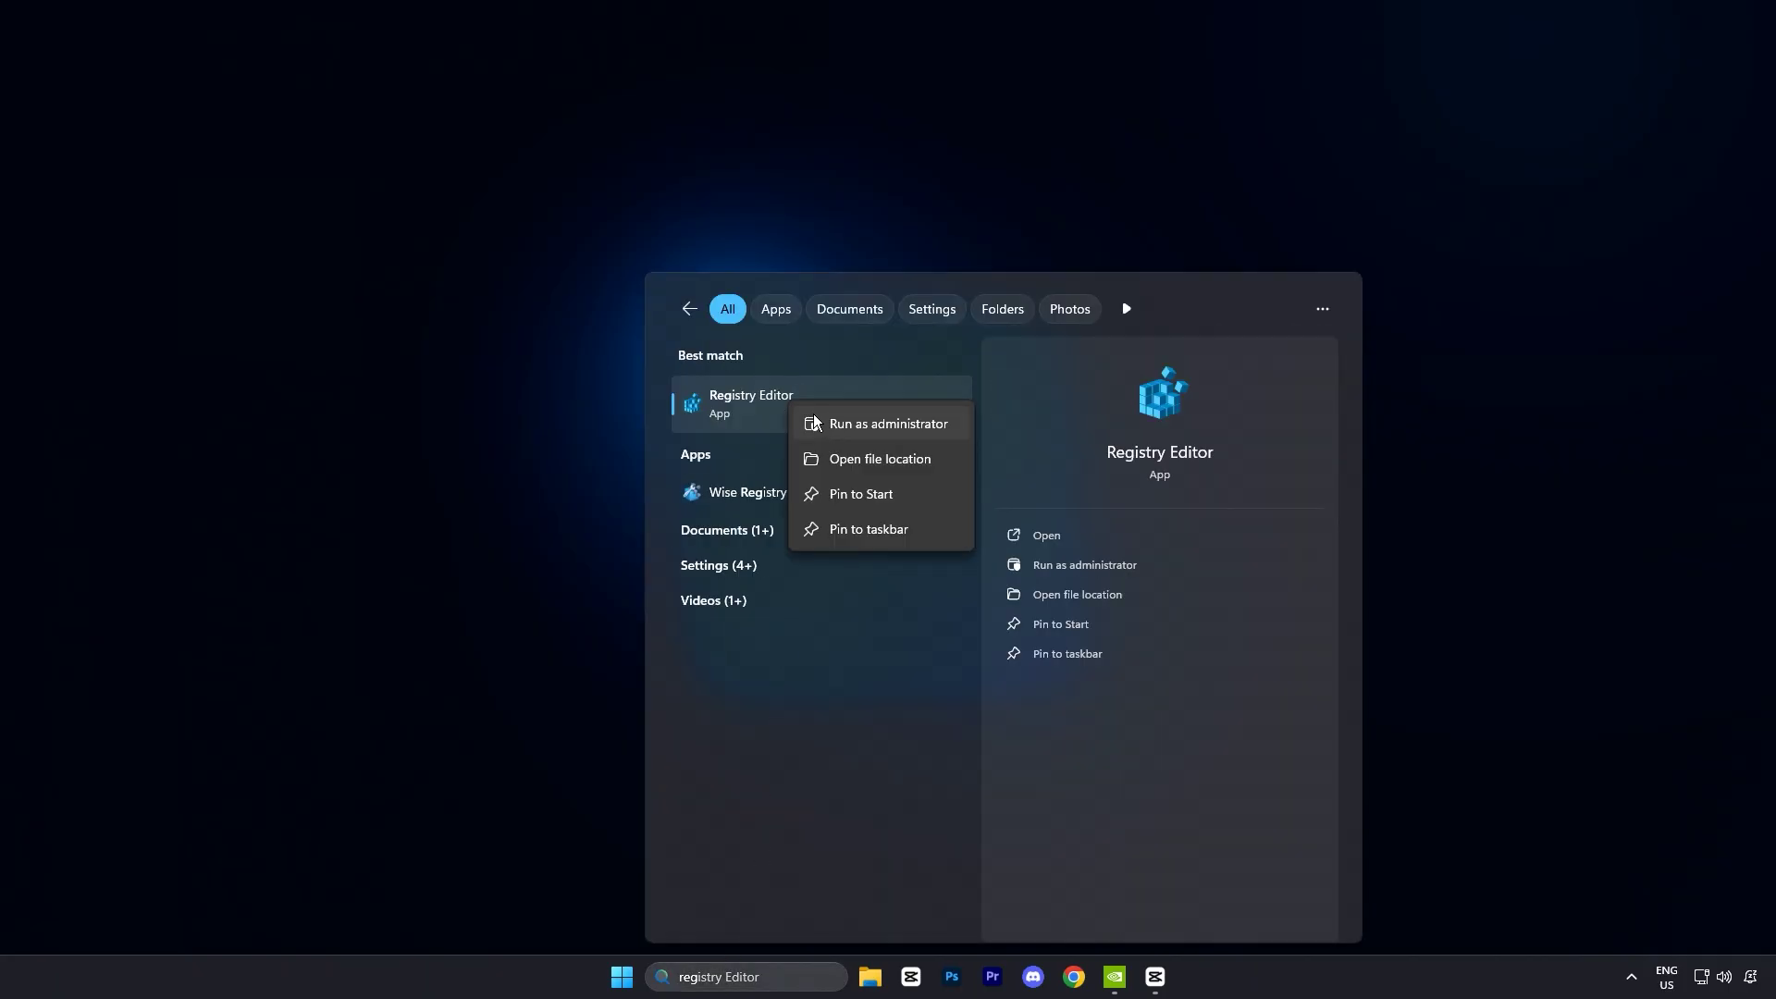
left_click(805, 421)
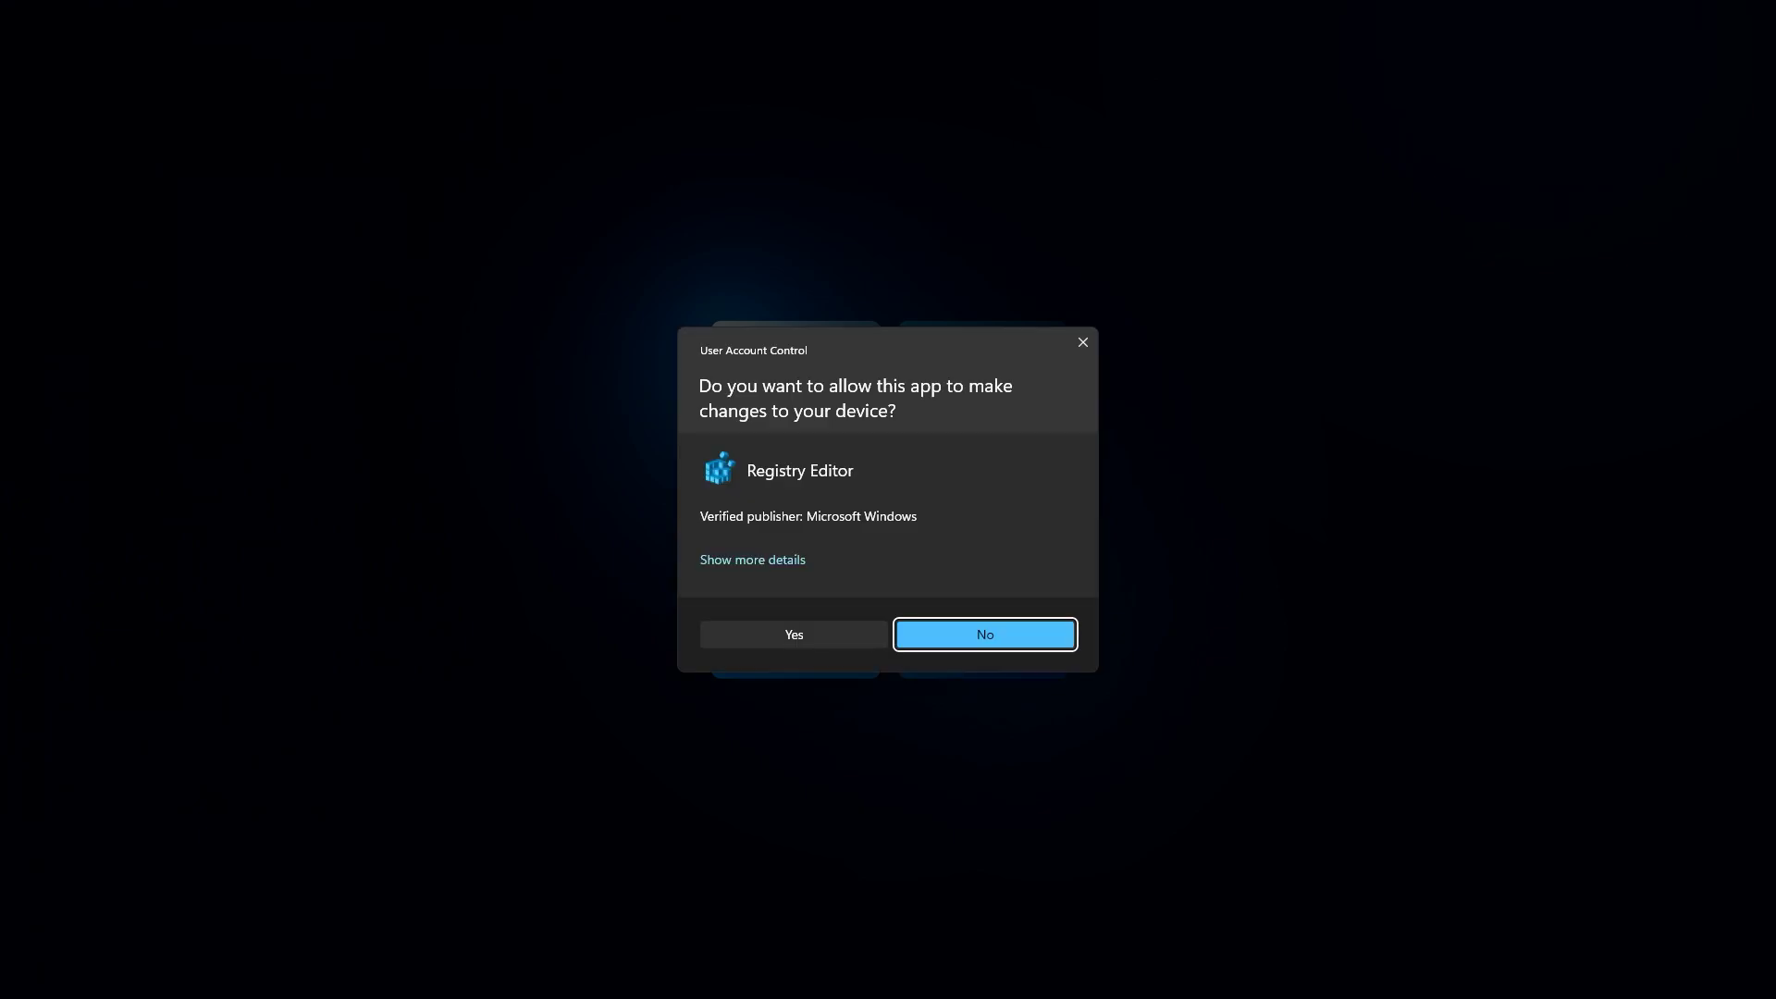
left_click(794, 634)
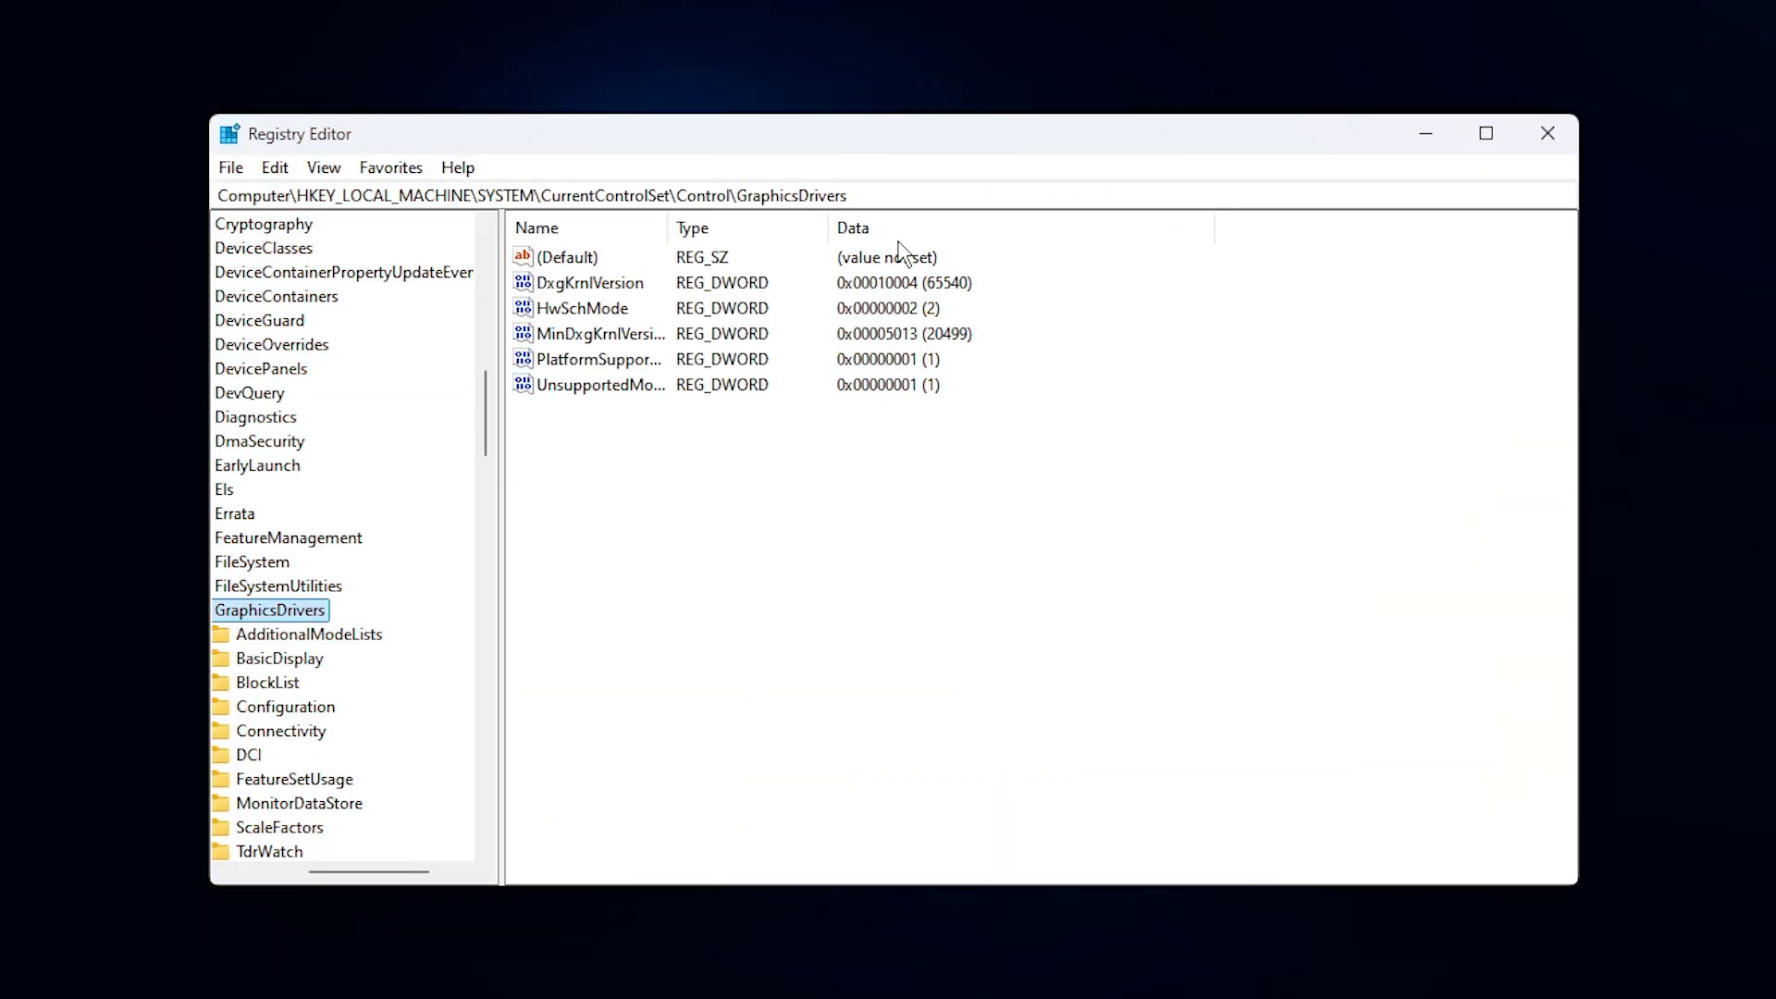
left_click_drag(884, 204, 223, 182)
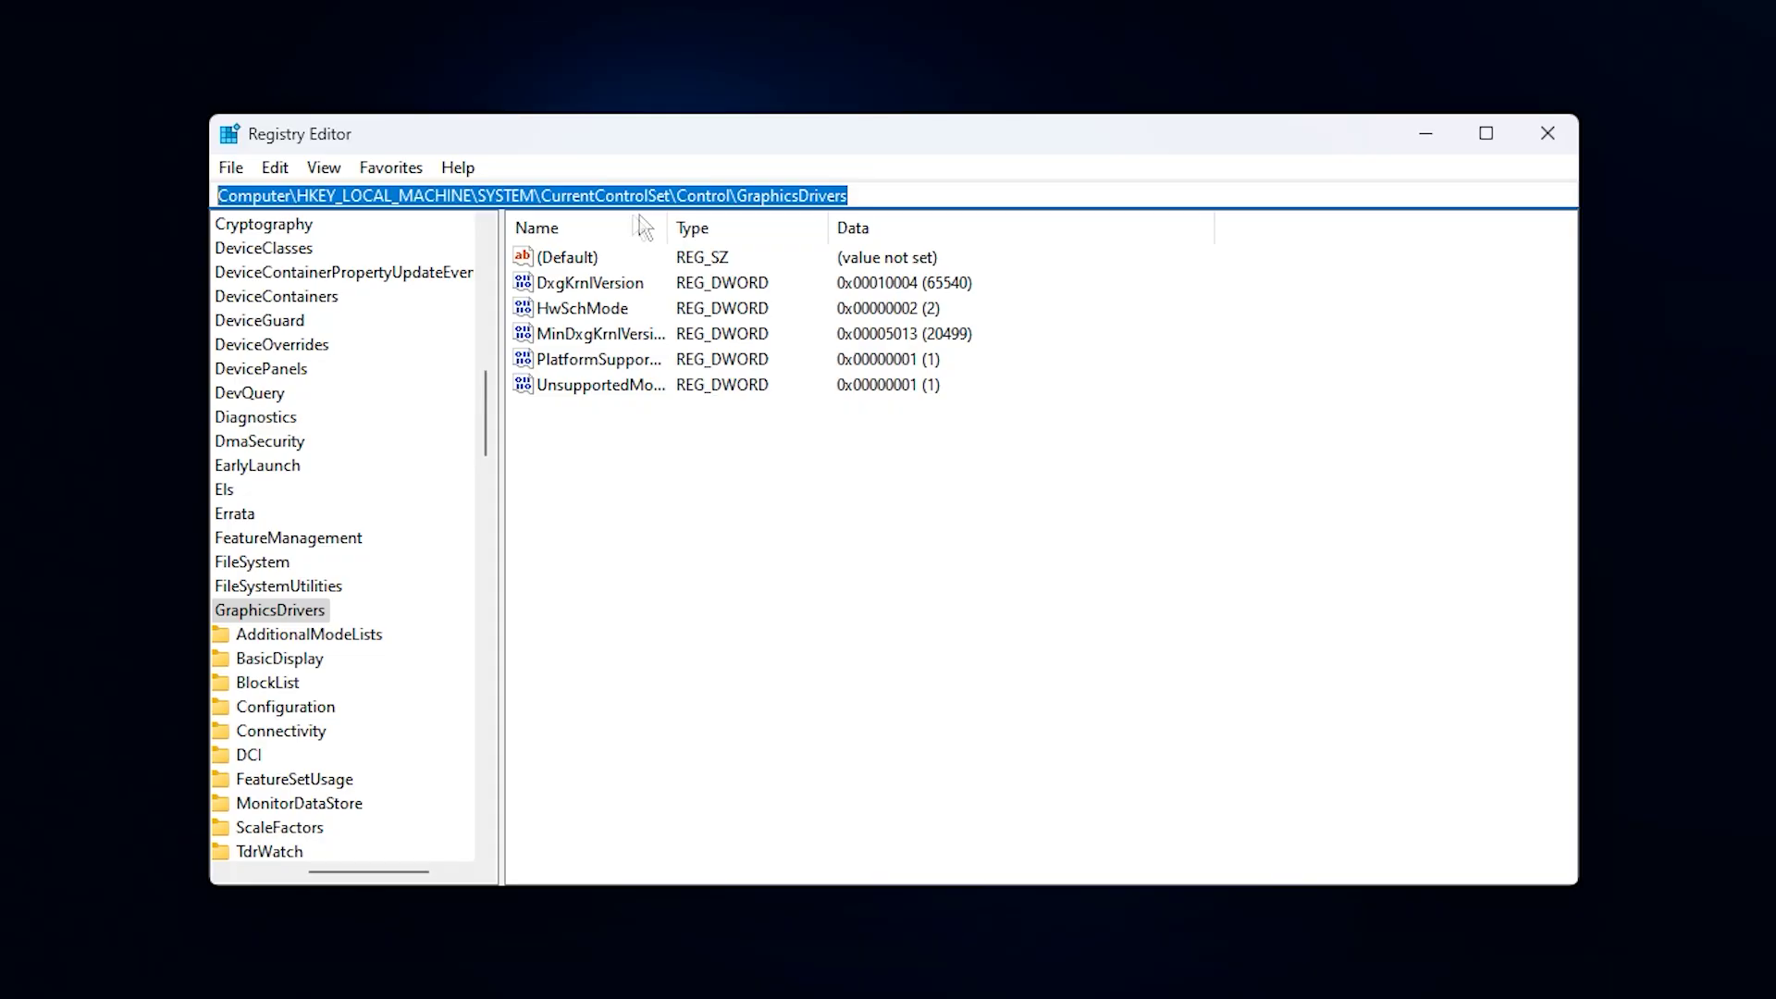
left_click(656, 482)
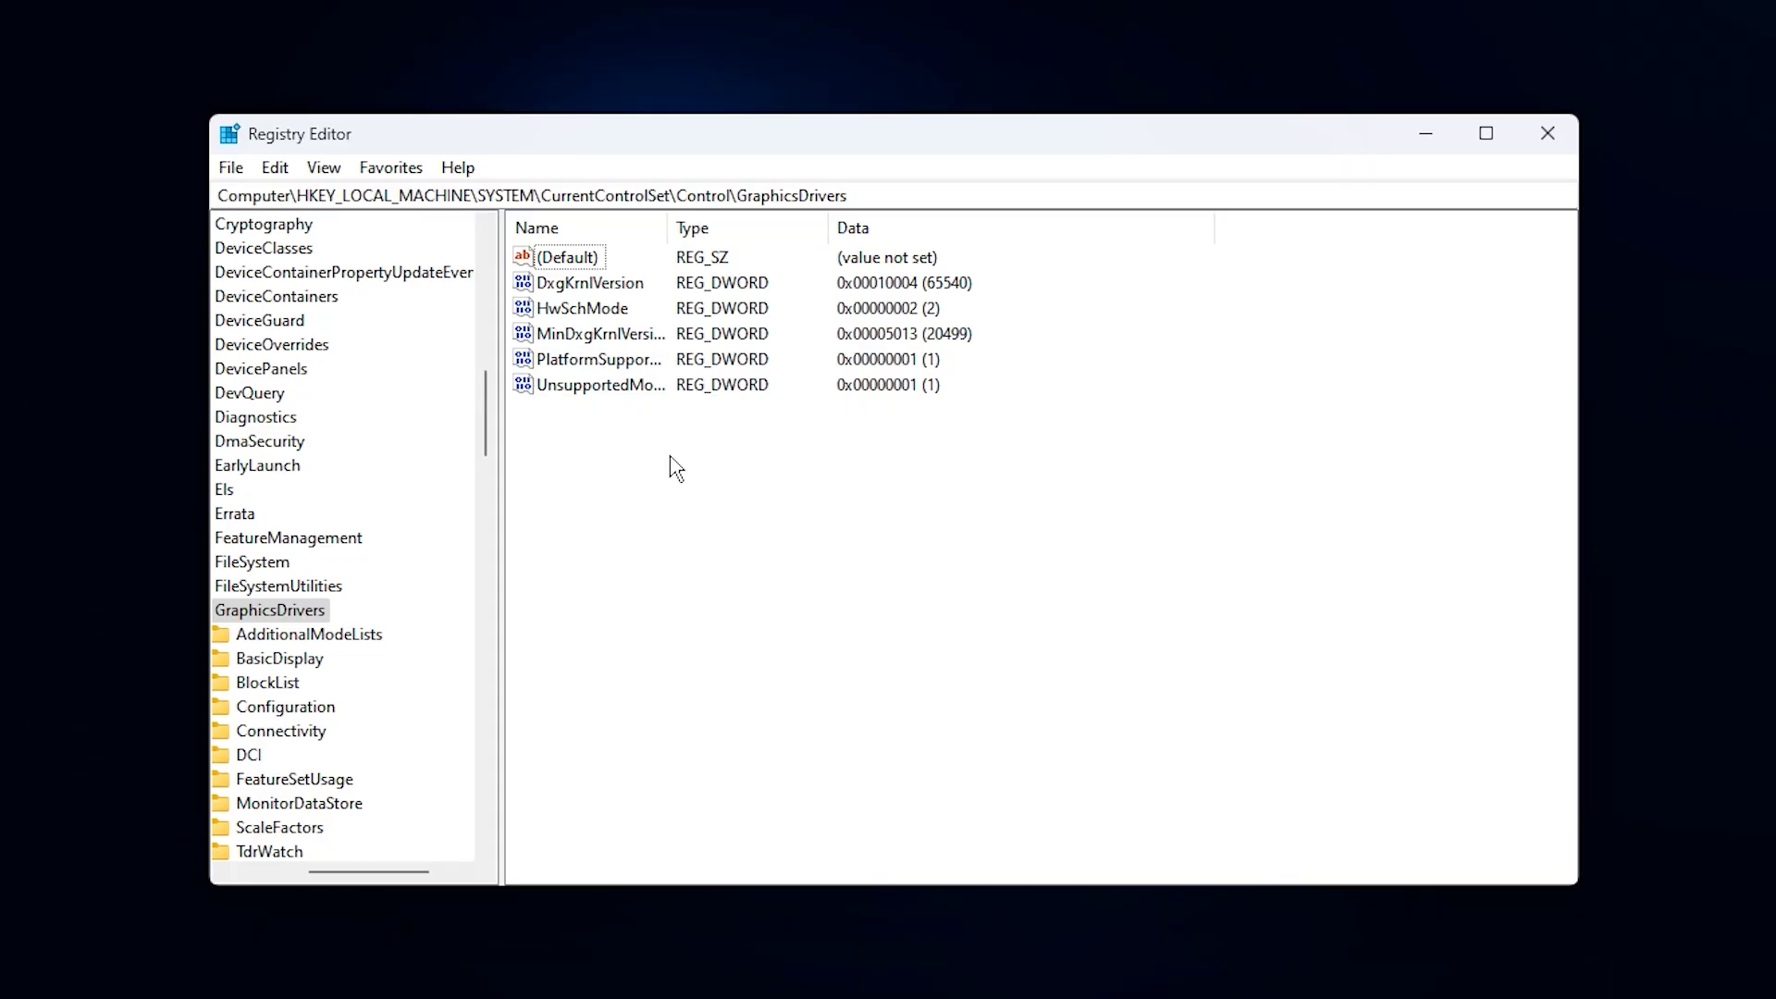
right_click(655, 453)
mouse_move(717, 472)
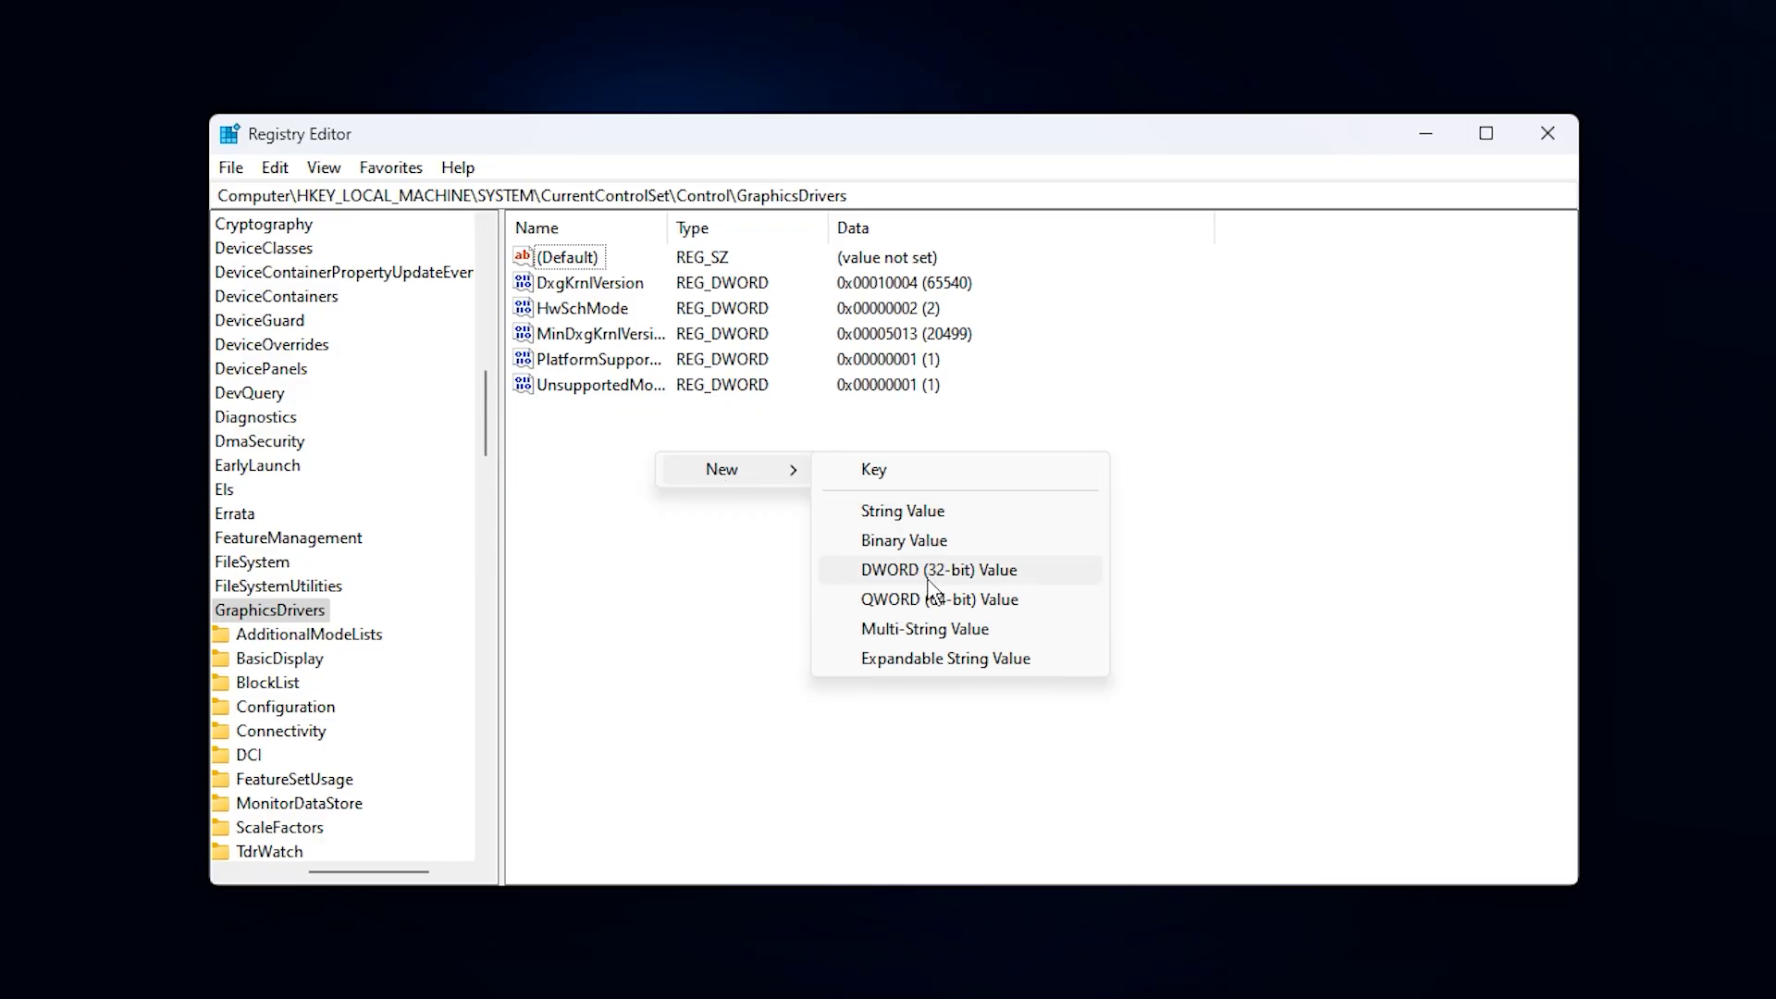
key("Escape")
key("Escape")
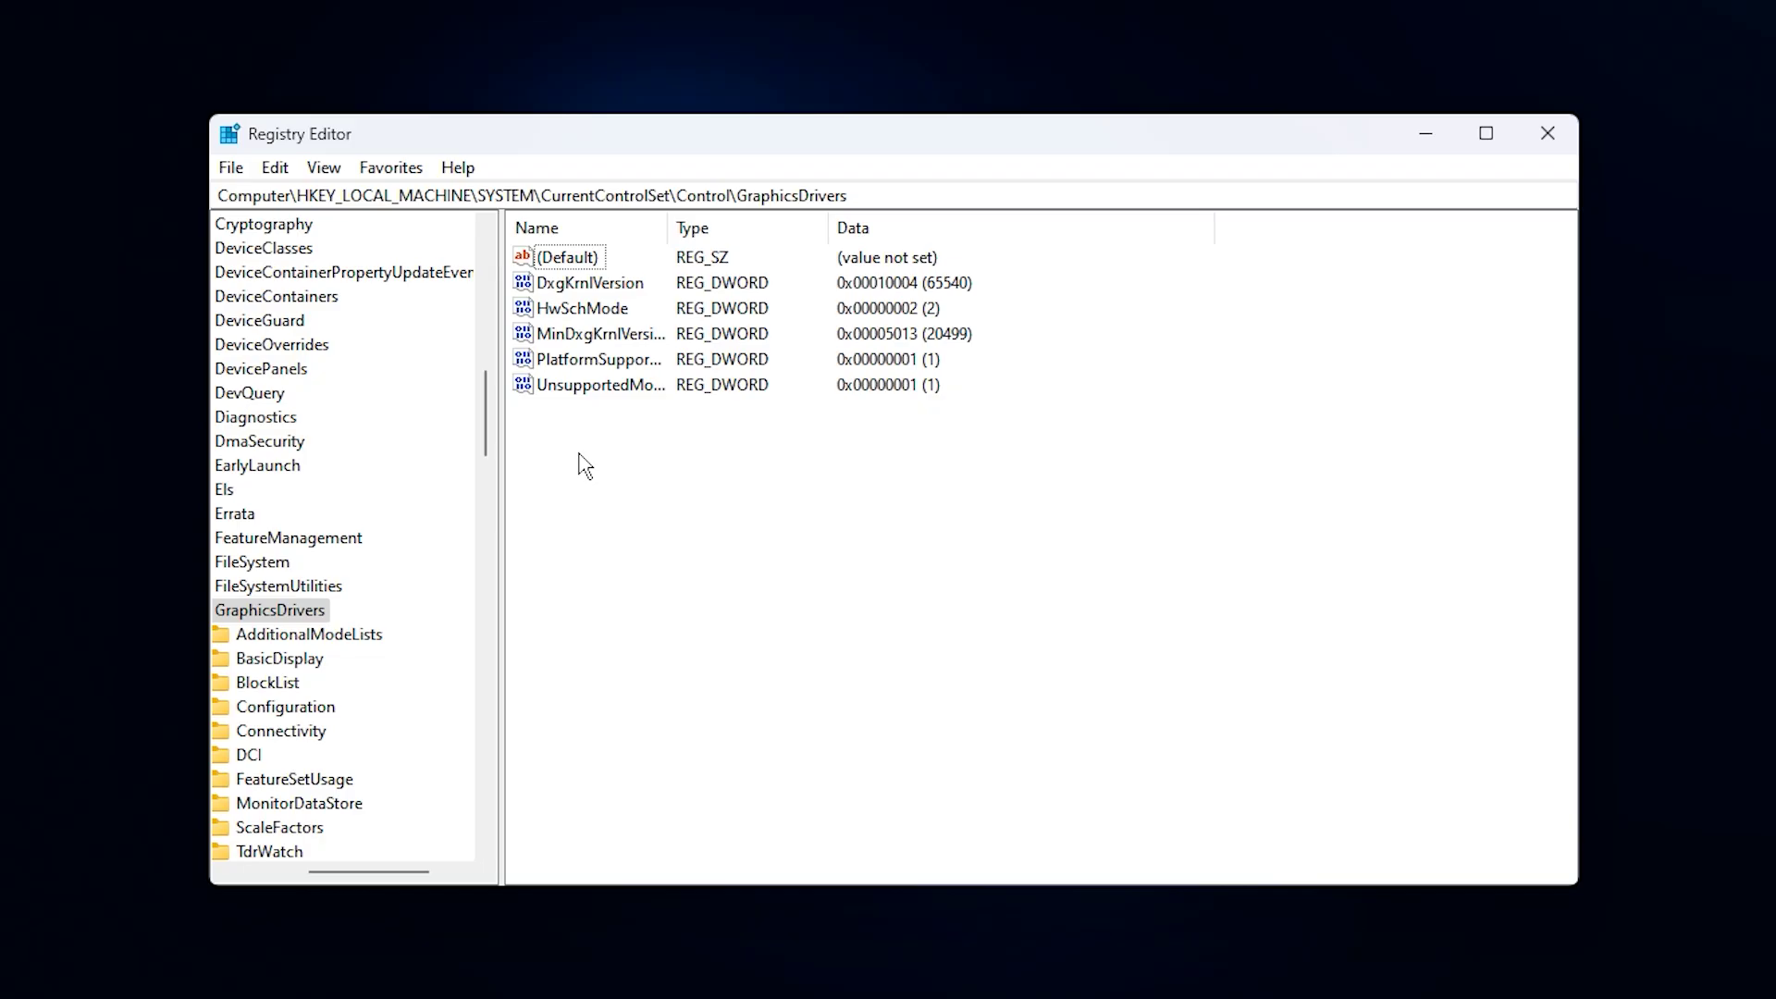
left_click(567, 321)
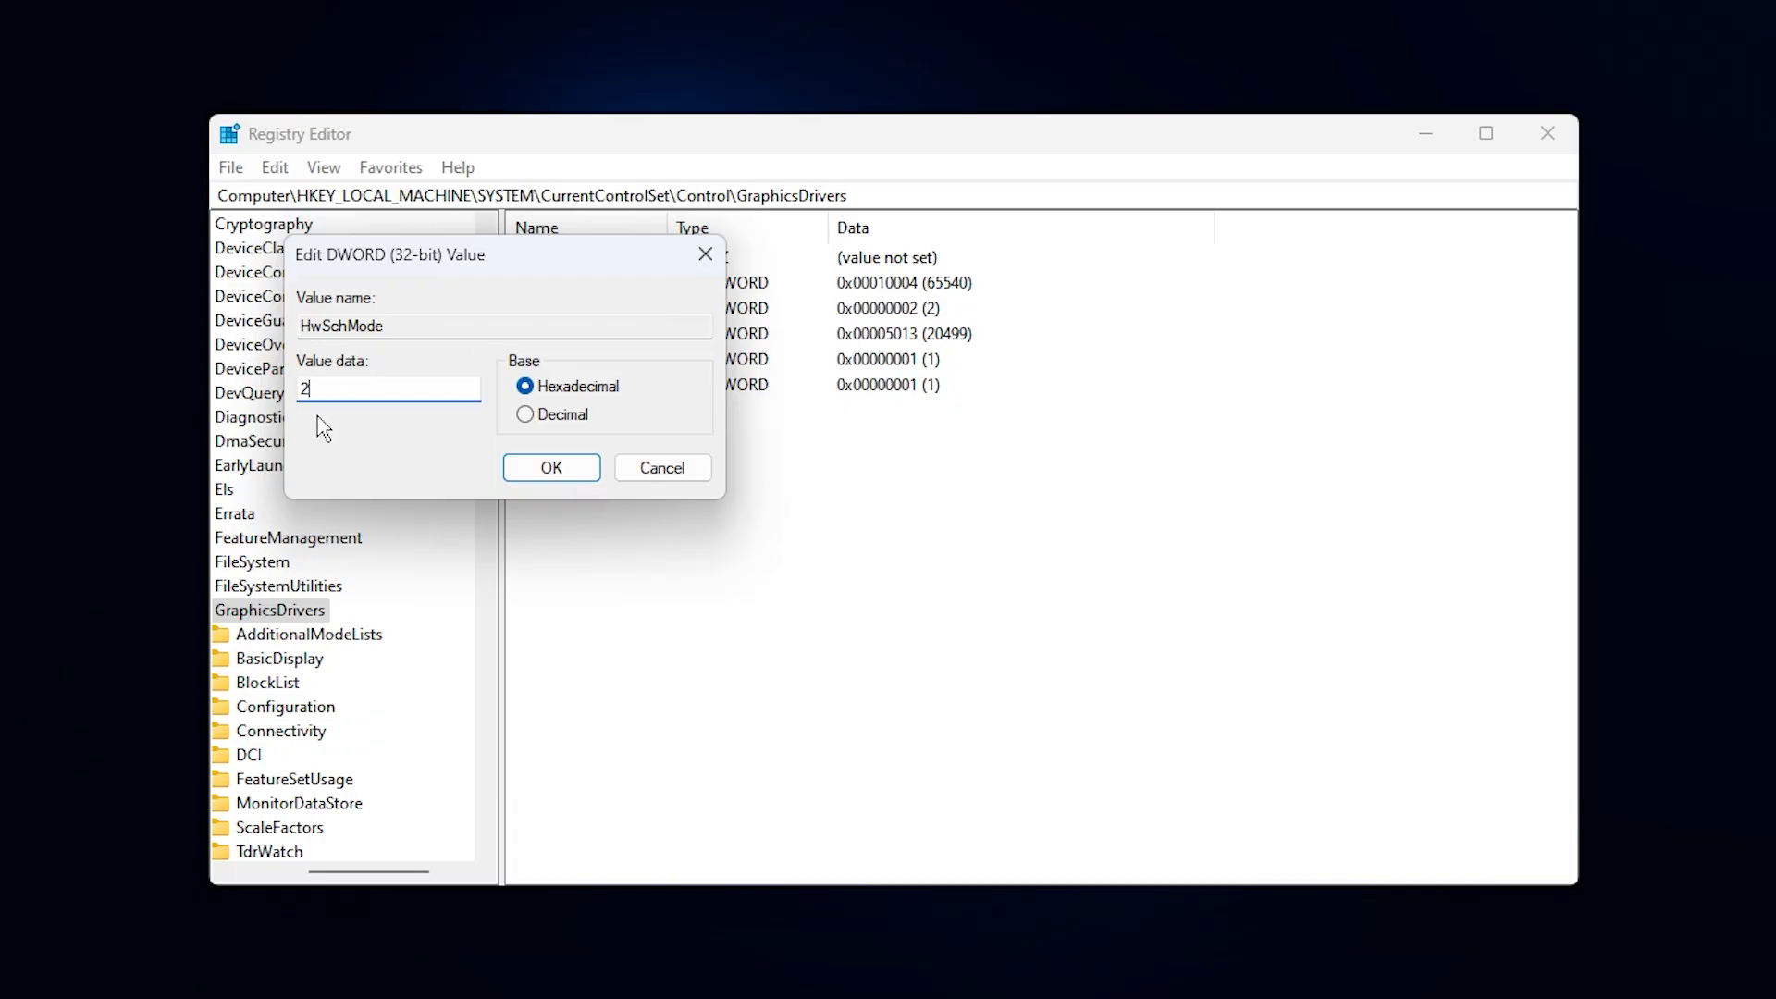
left_click(554, 467)
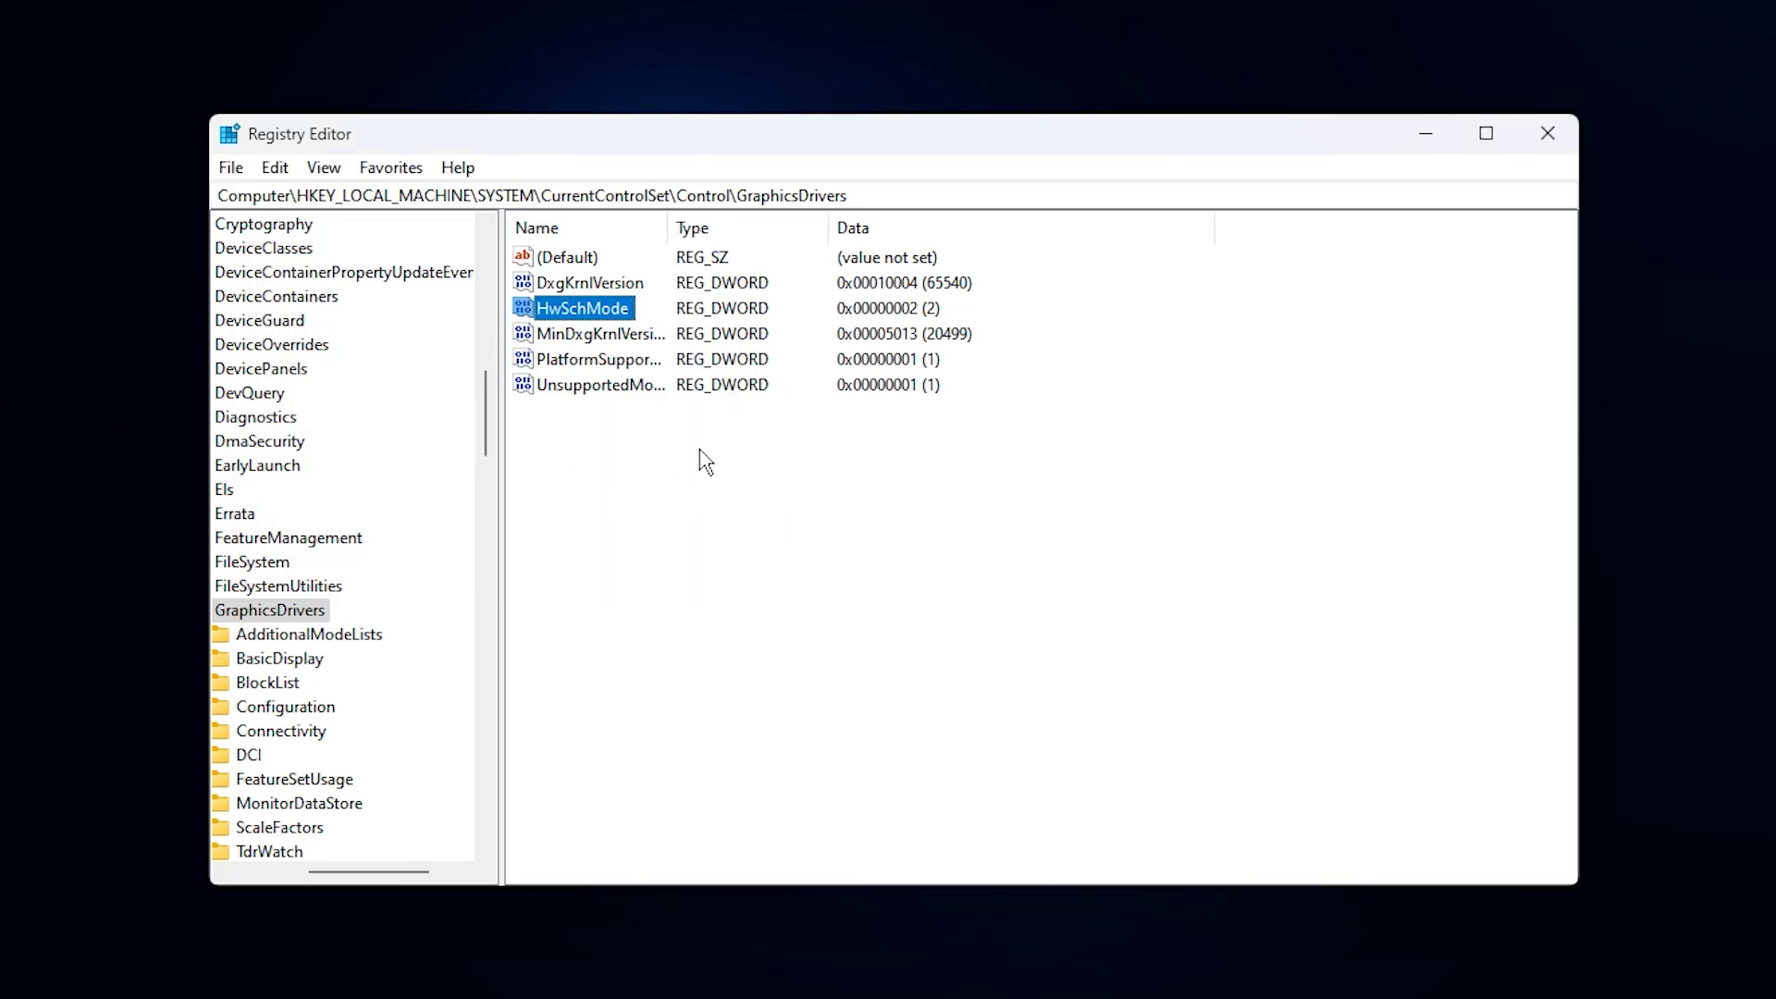
left_click(625, 446)
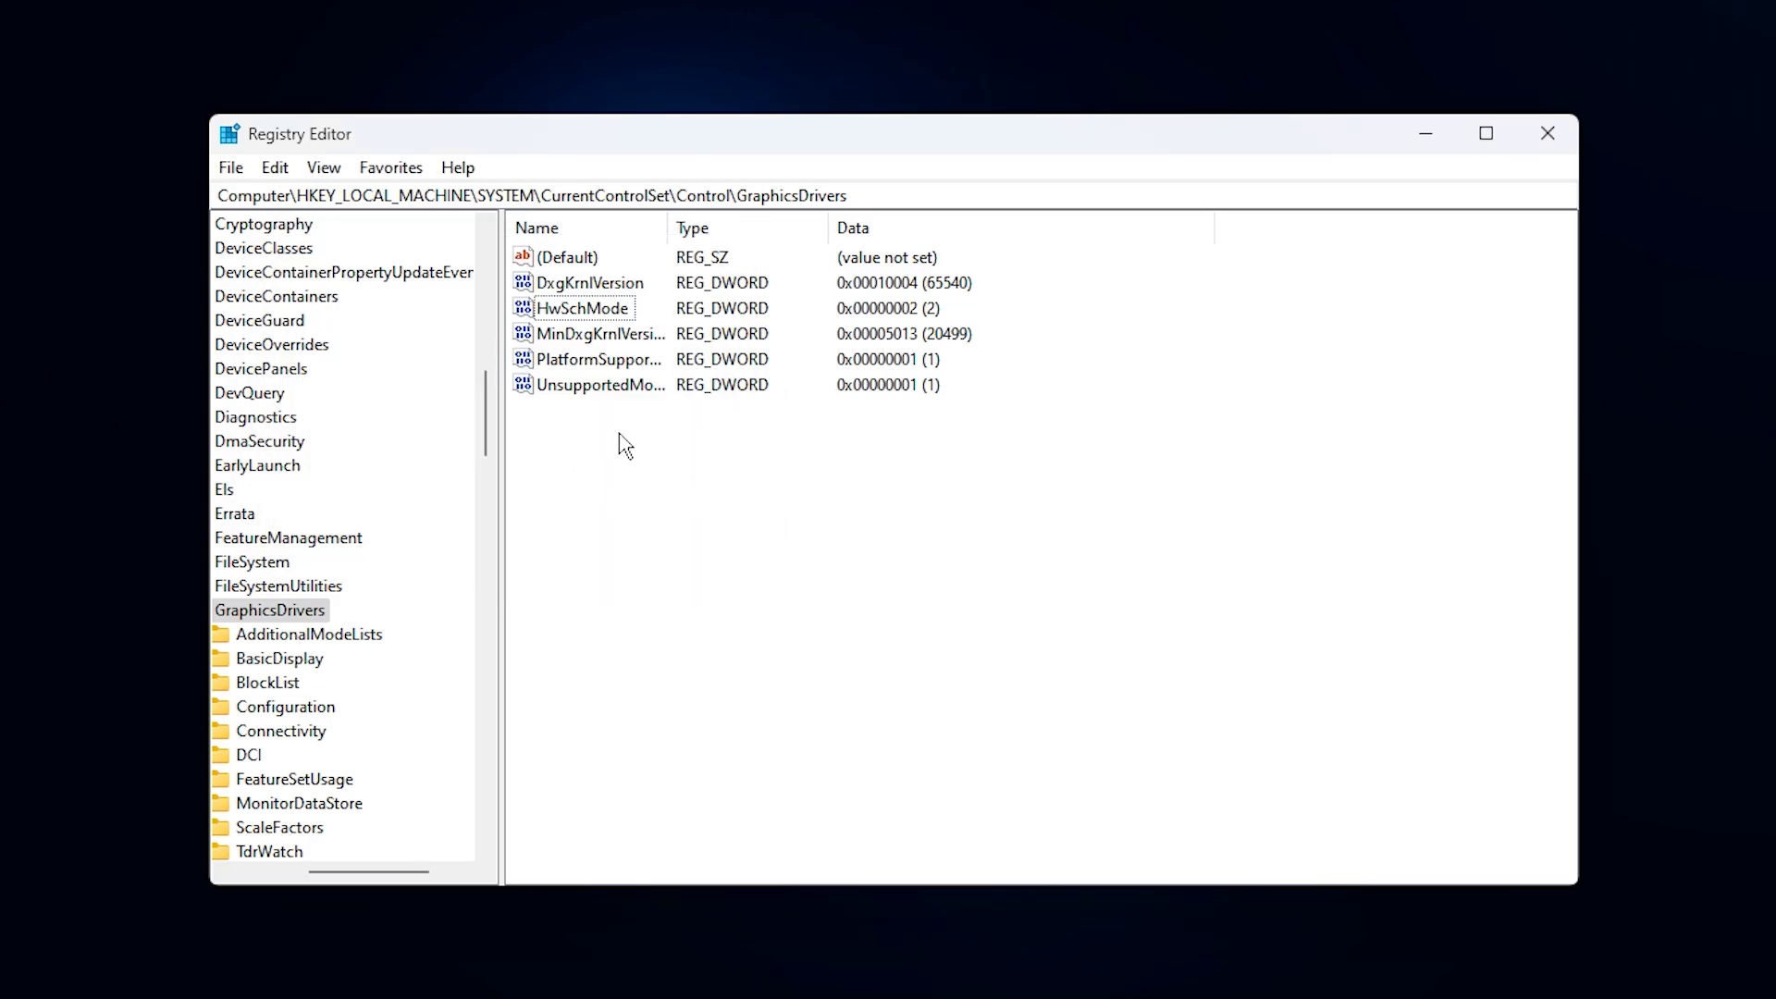
- Reselect HwSchMode, then grapple twice onto the Fortnite rooftop and switch to the pickaxe
left_click(591, 318)
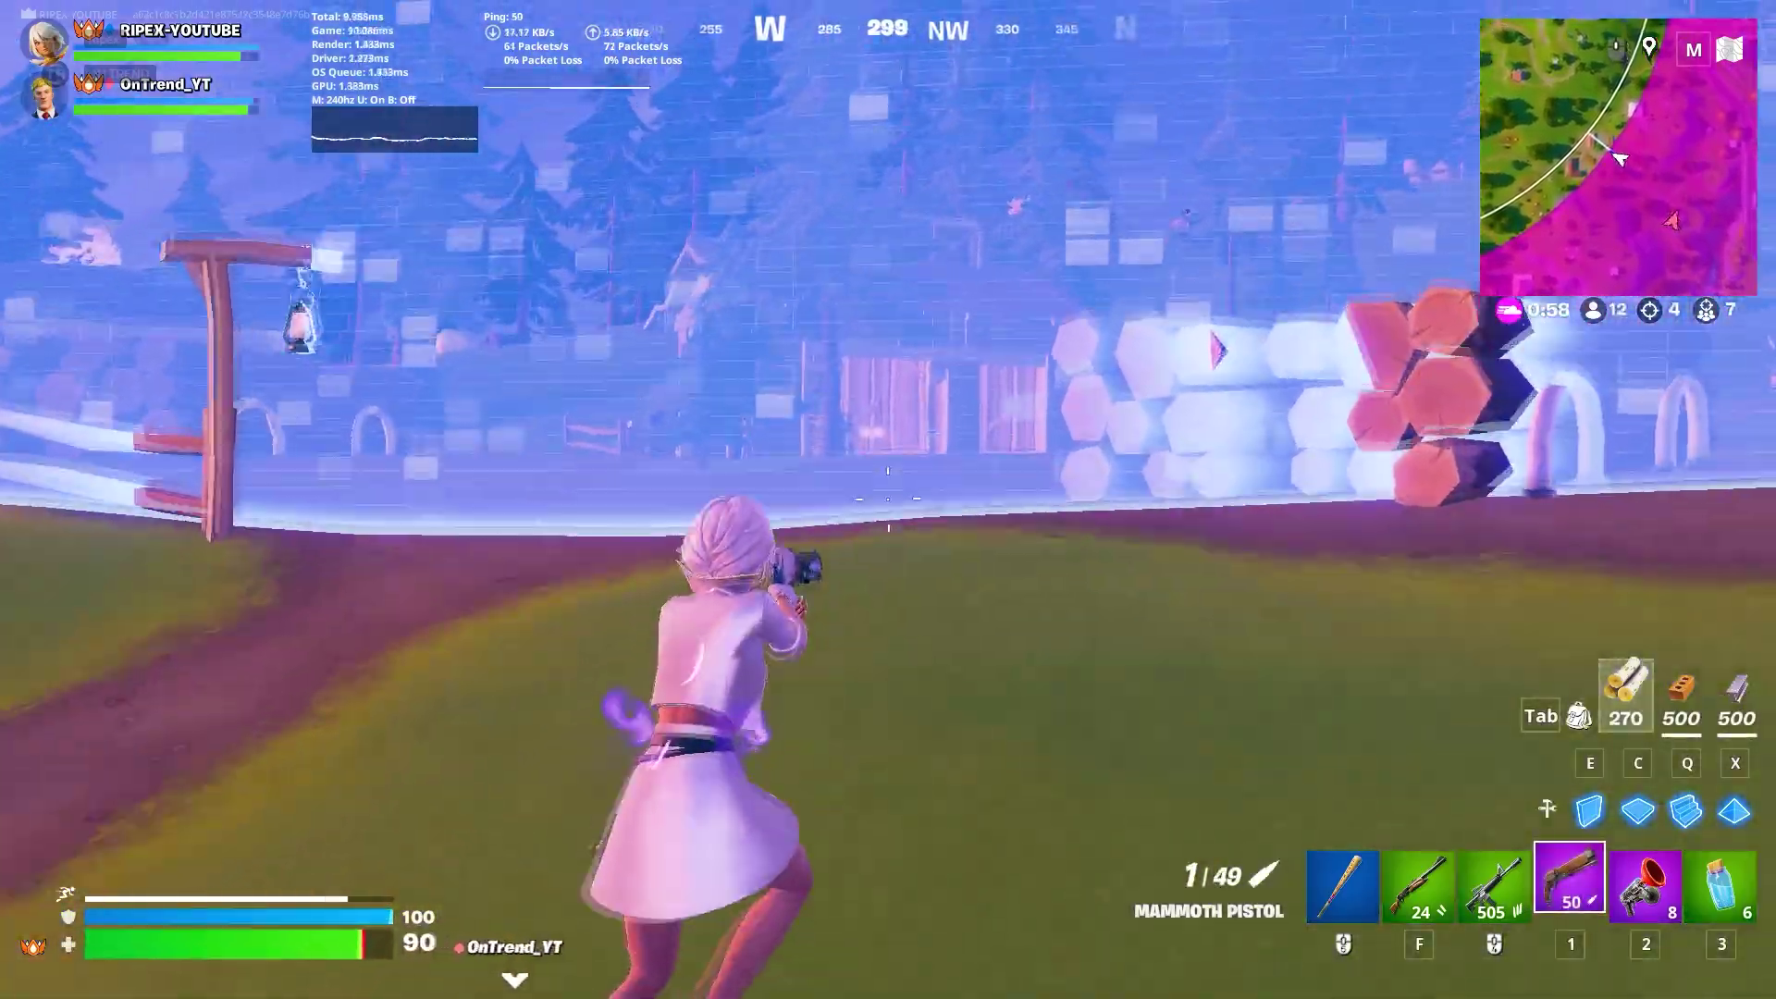
key("2")
left_click(888, 500)
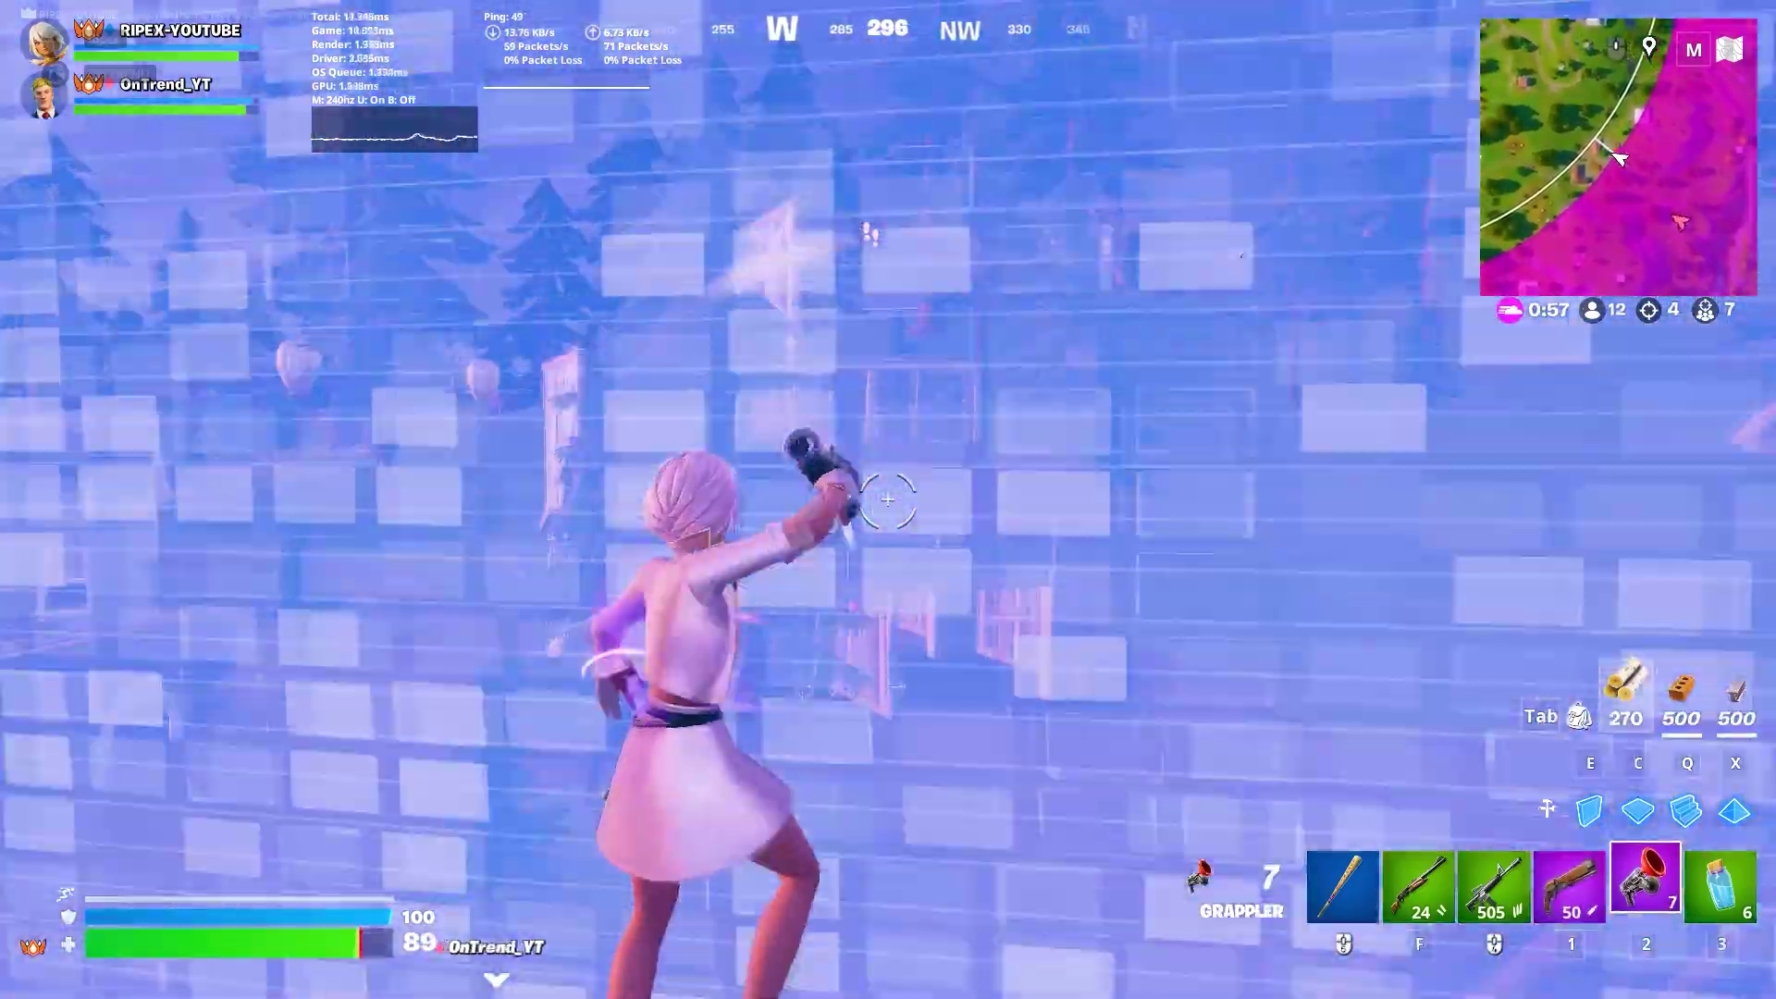
left_click(888, 500)
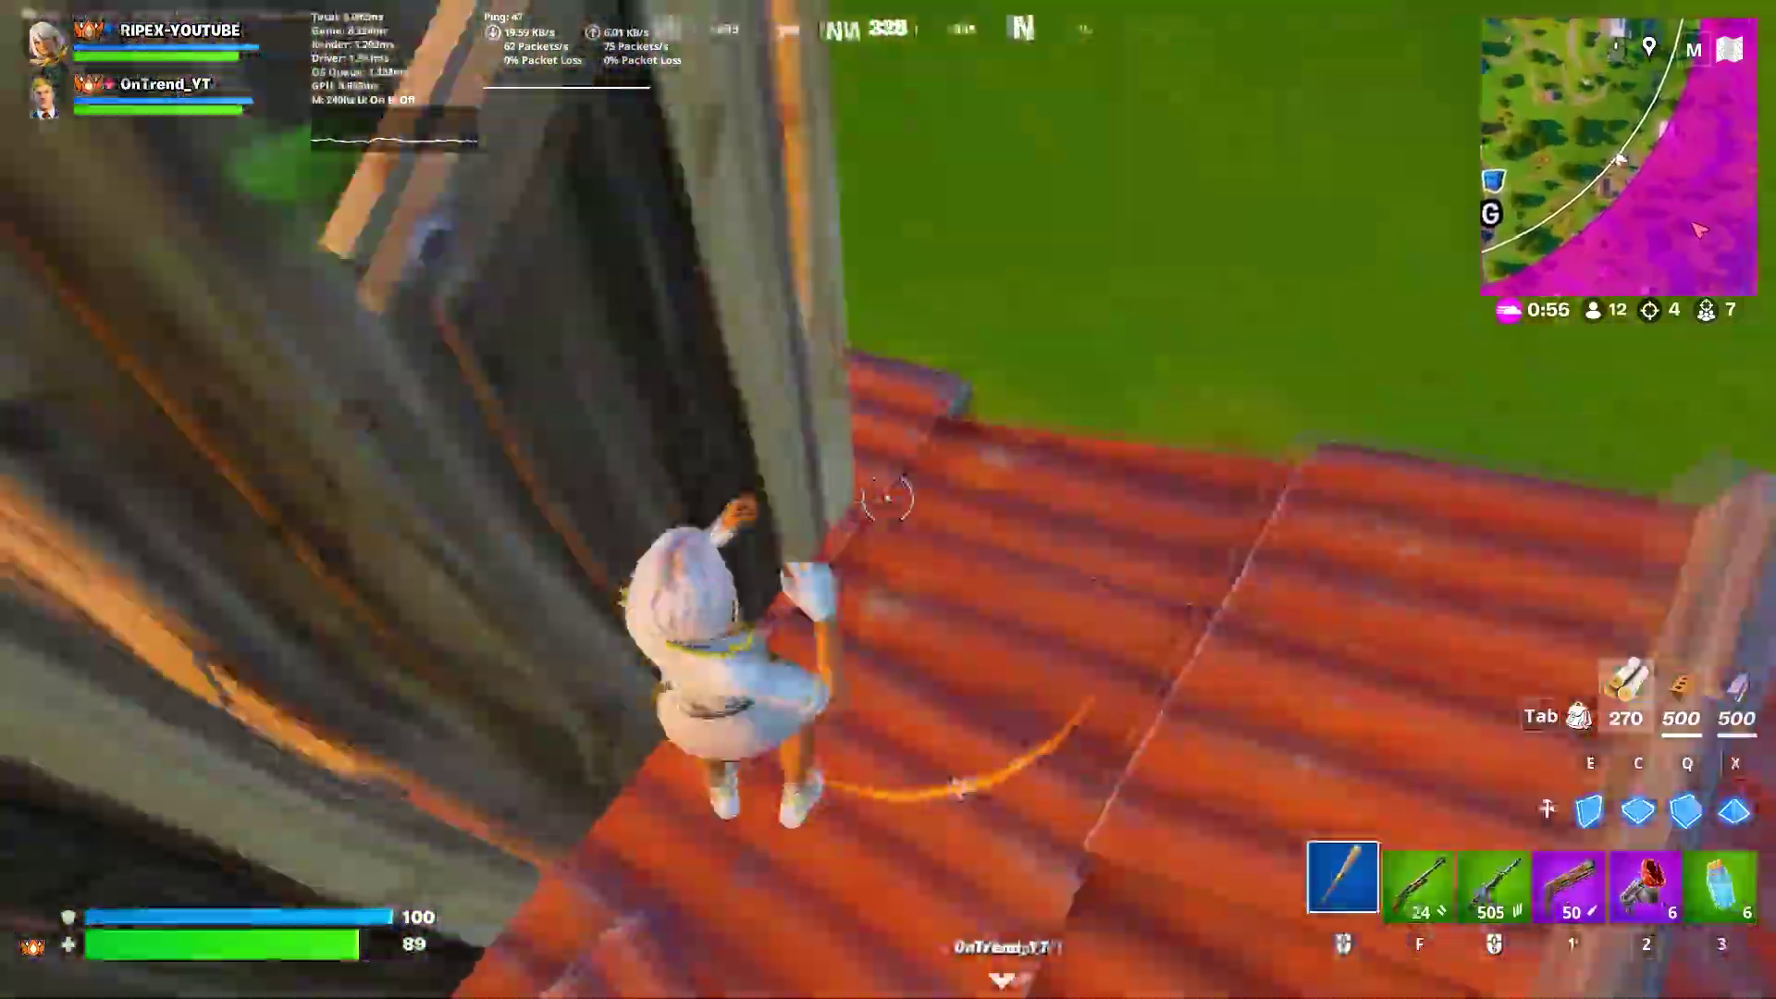
middle_click(888, 500)
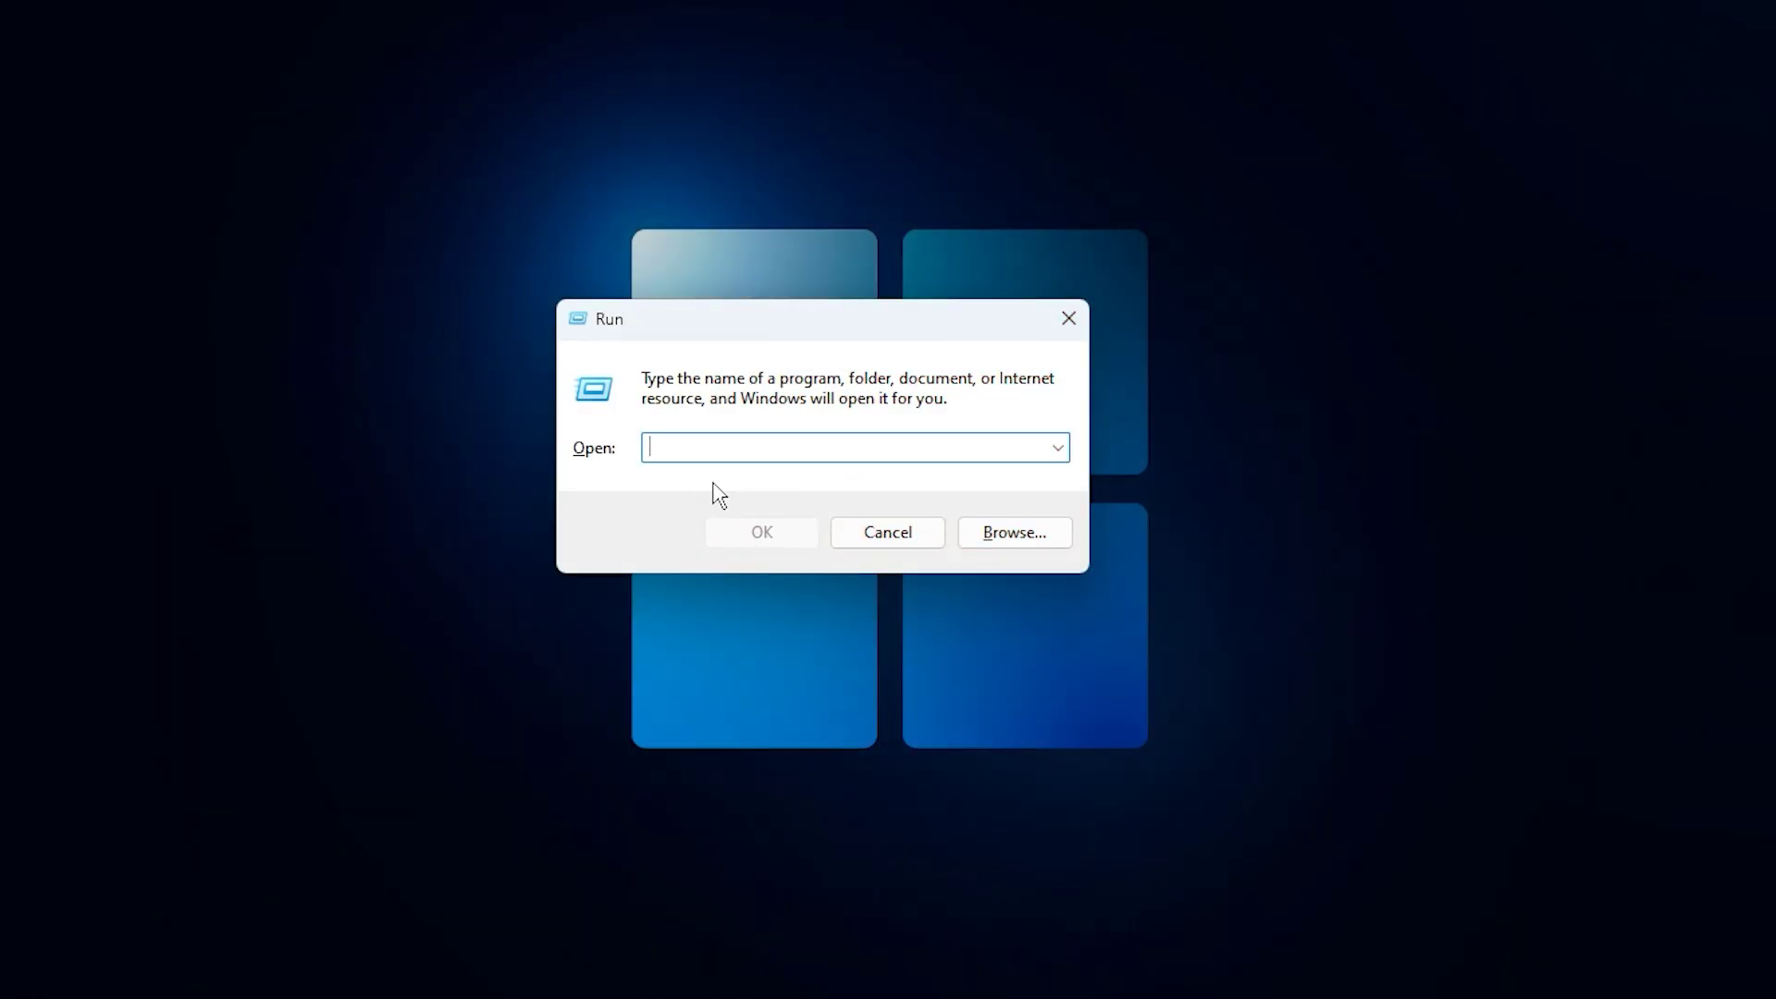
- Open %temp% and delete all temporary files, skipping the one still in use
type("%temp%")
left_click(767, 533)
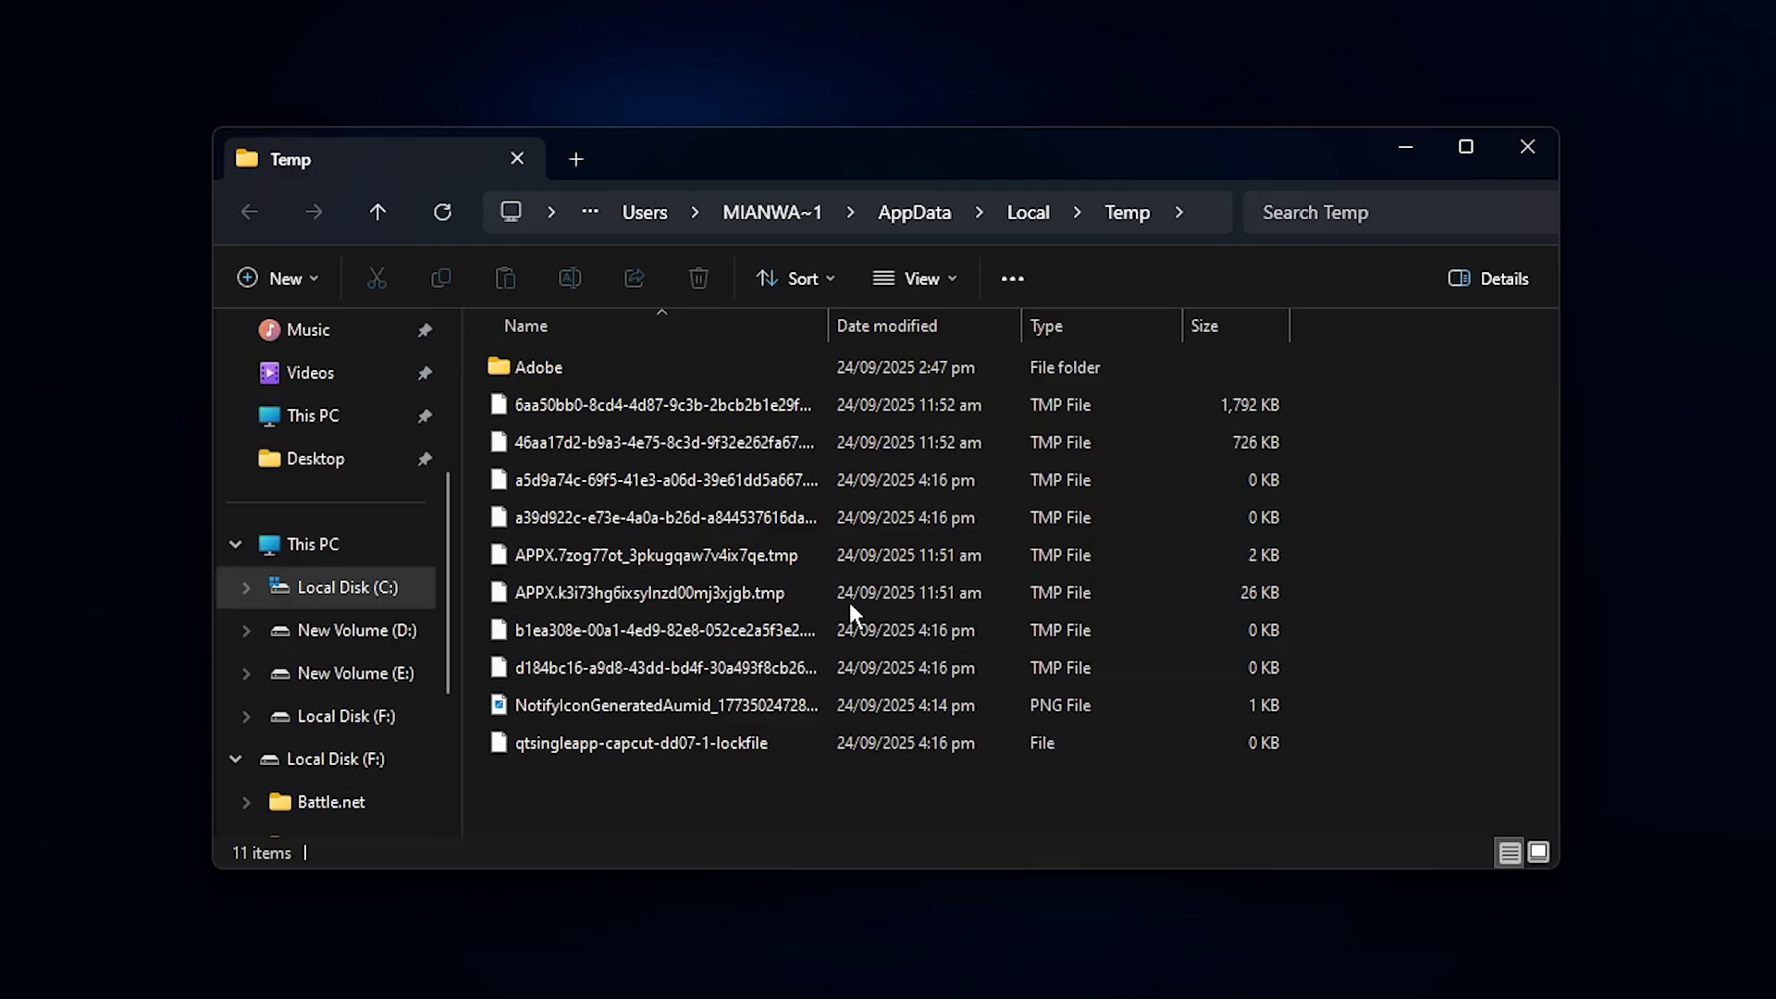
key("ctrl+a")
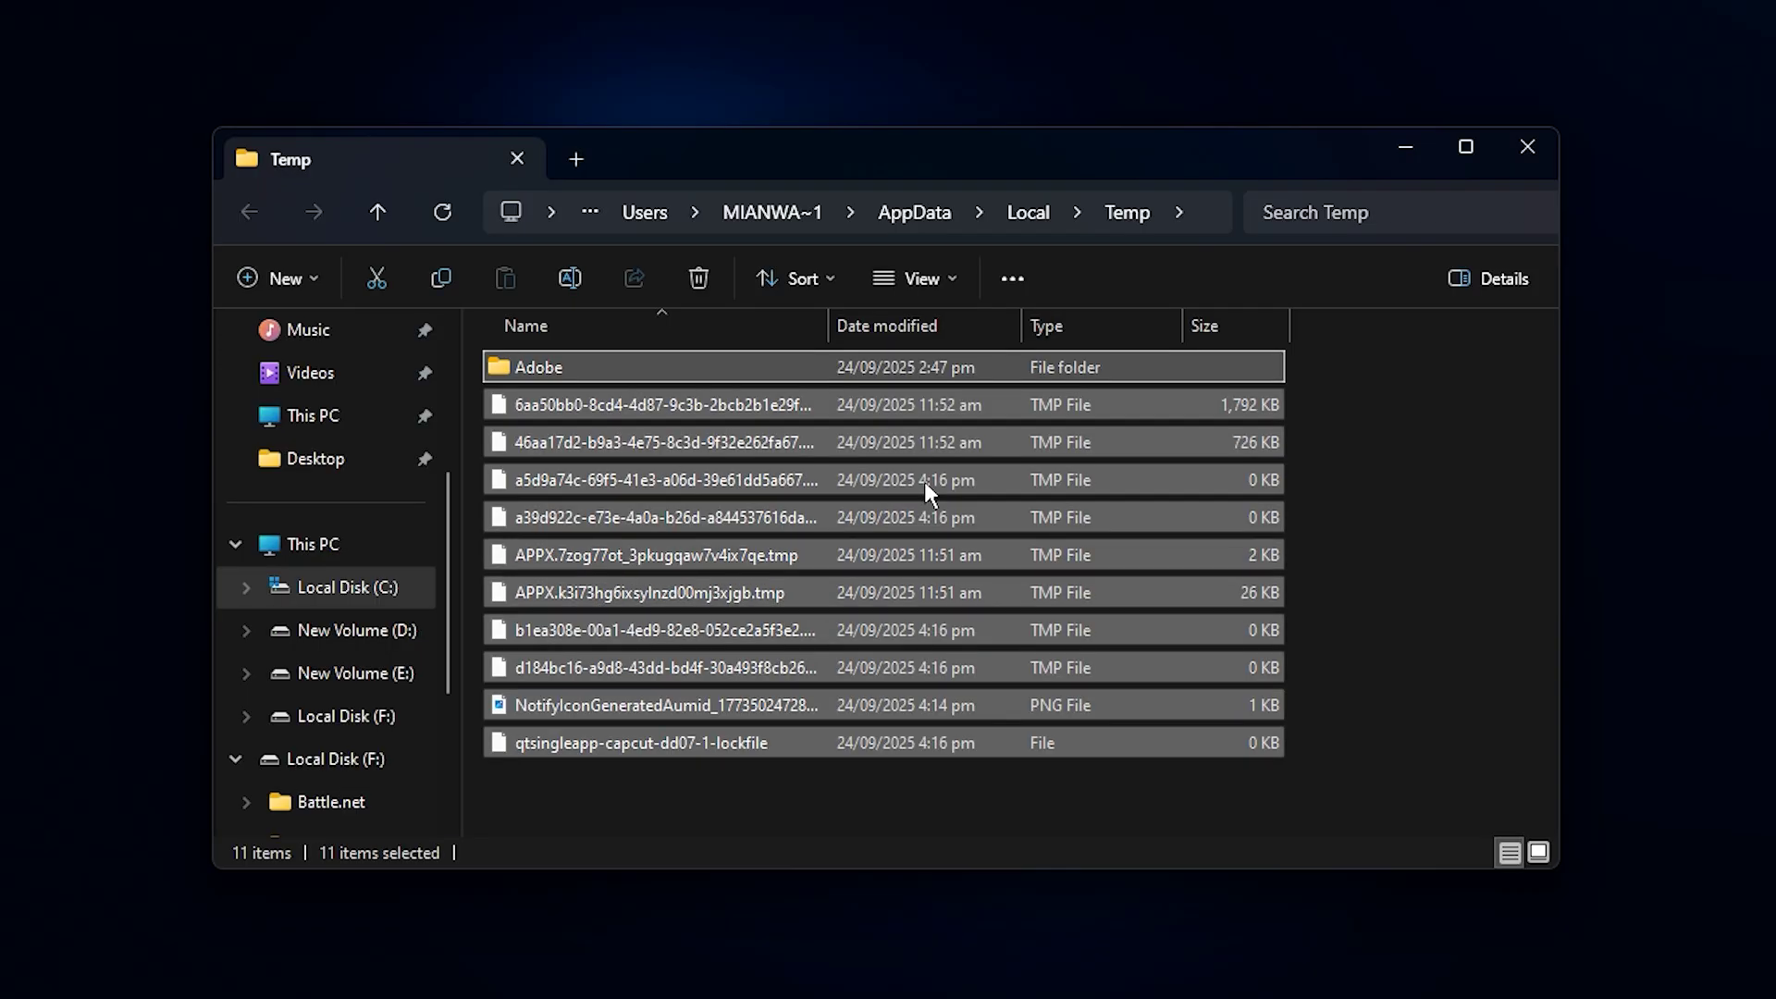
key("Delete")
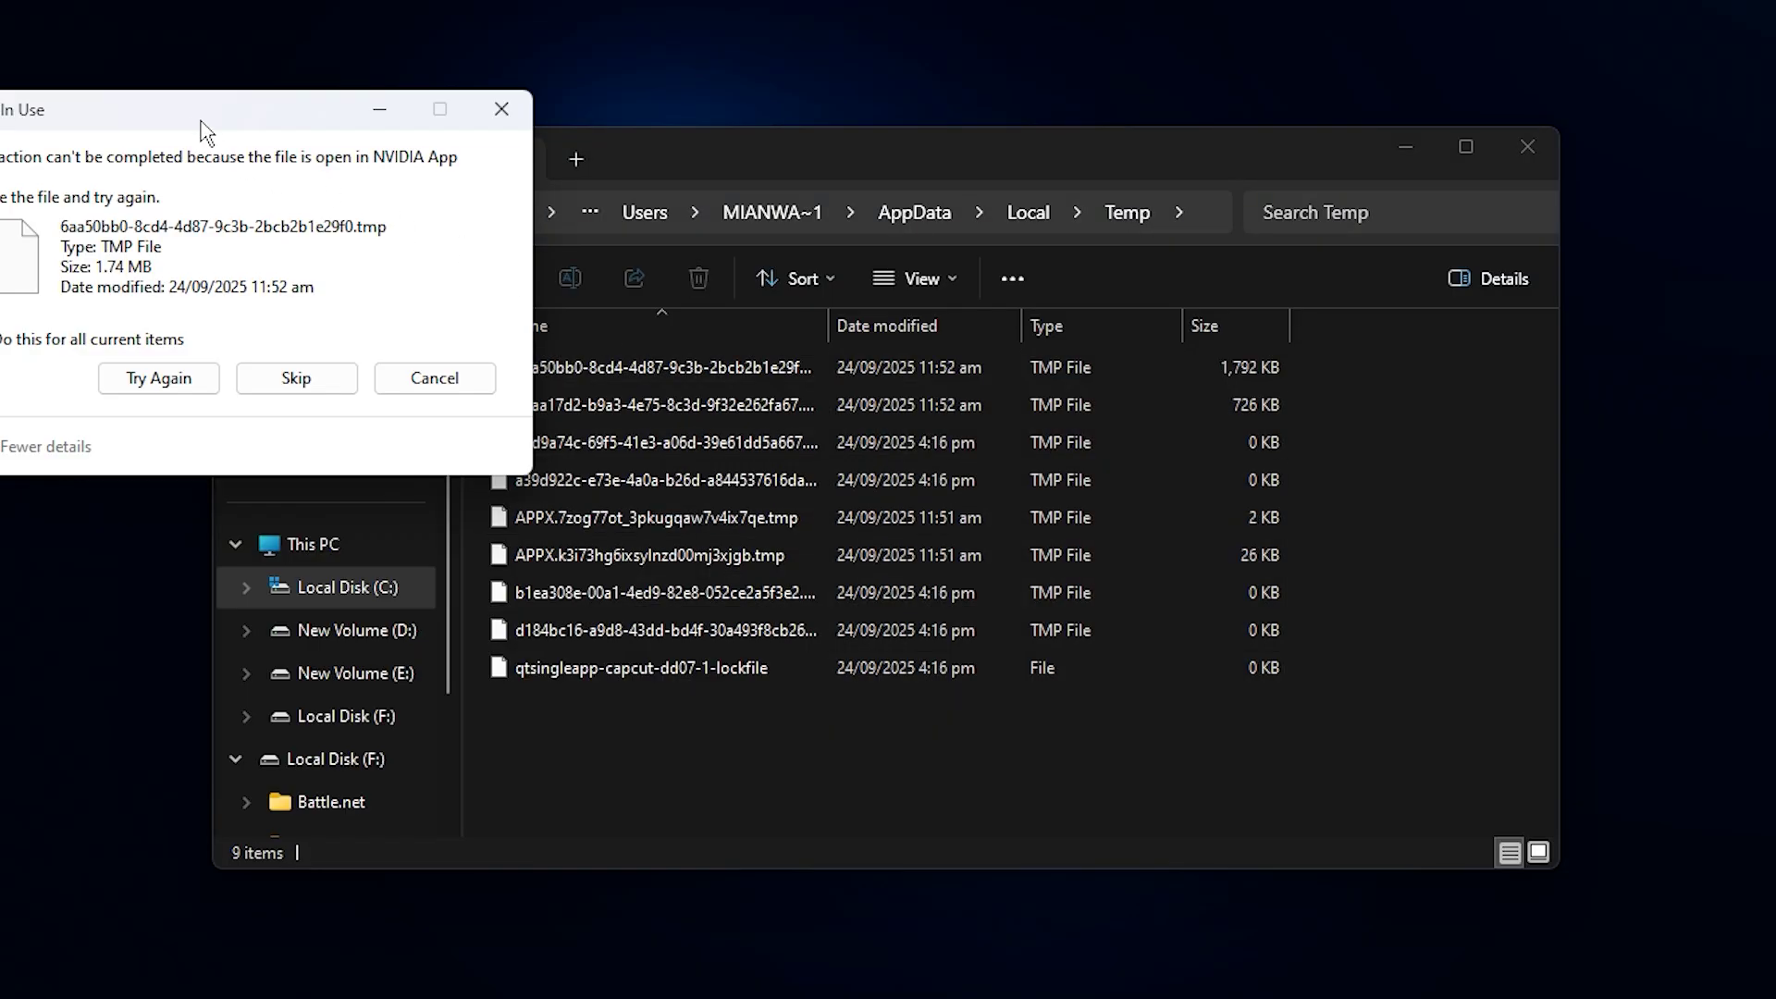
left_click_drag(198, 126, 812, 316)
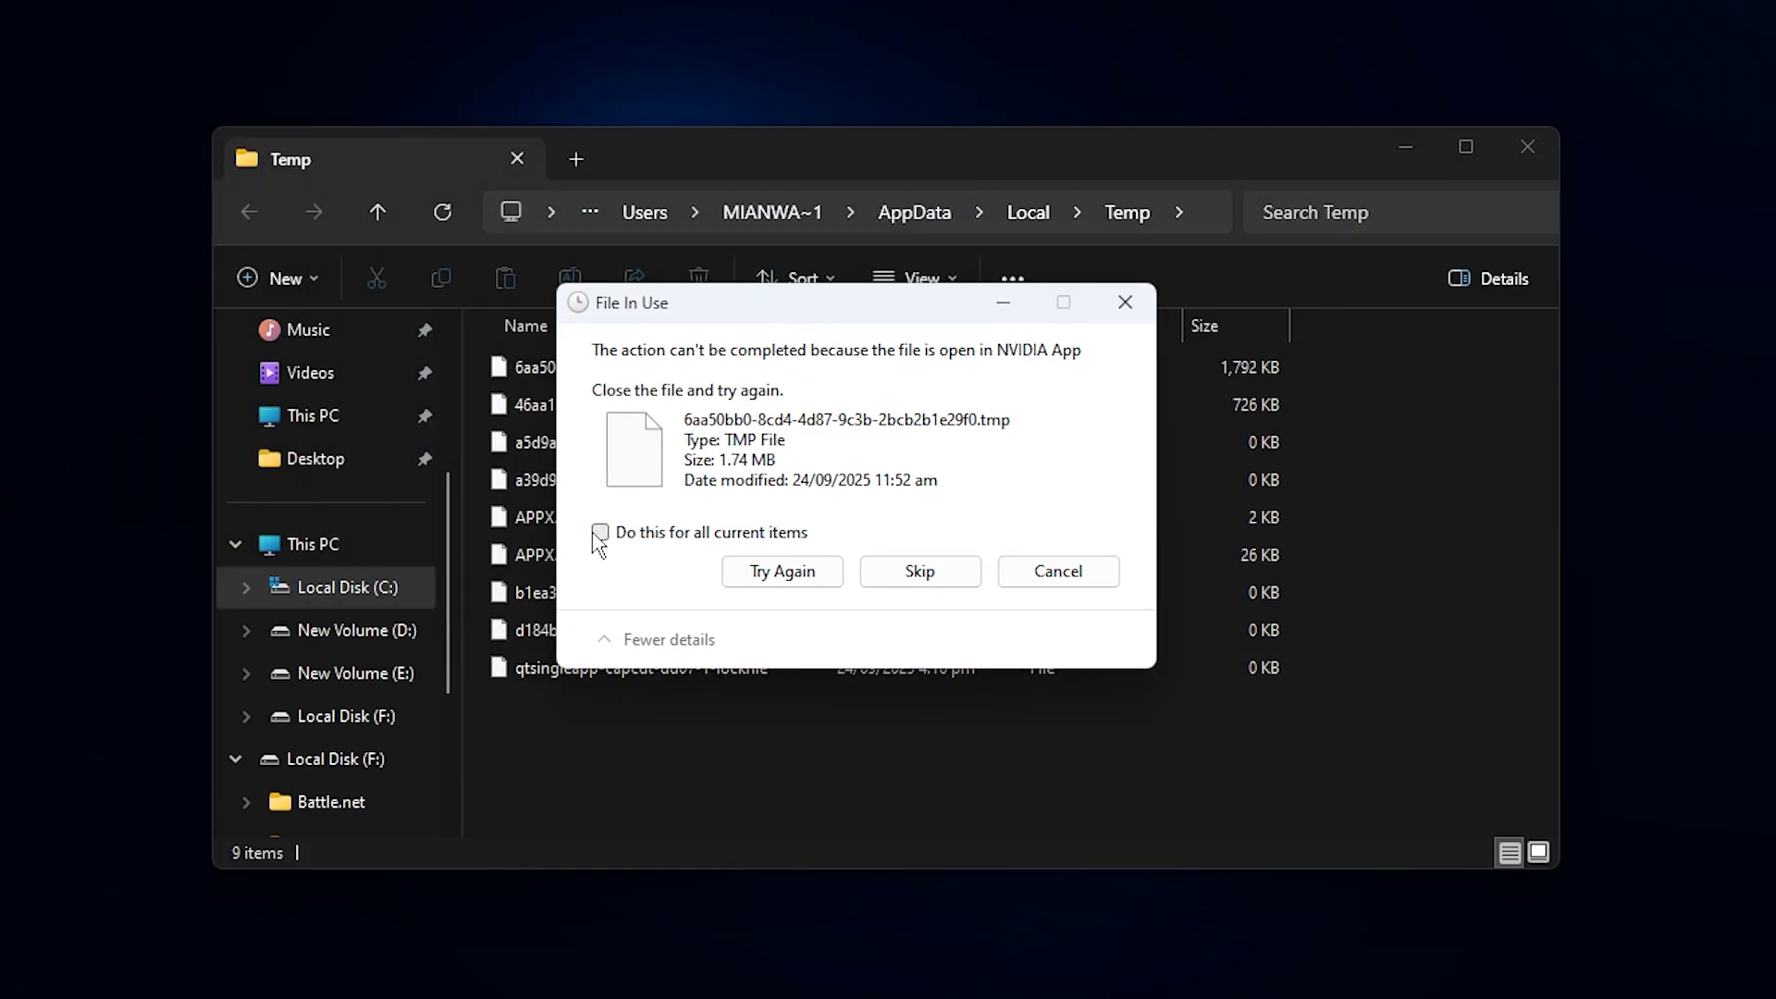
left_click(913, 580)
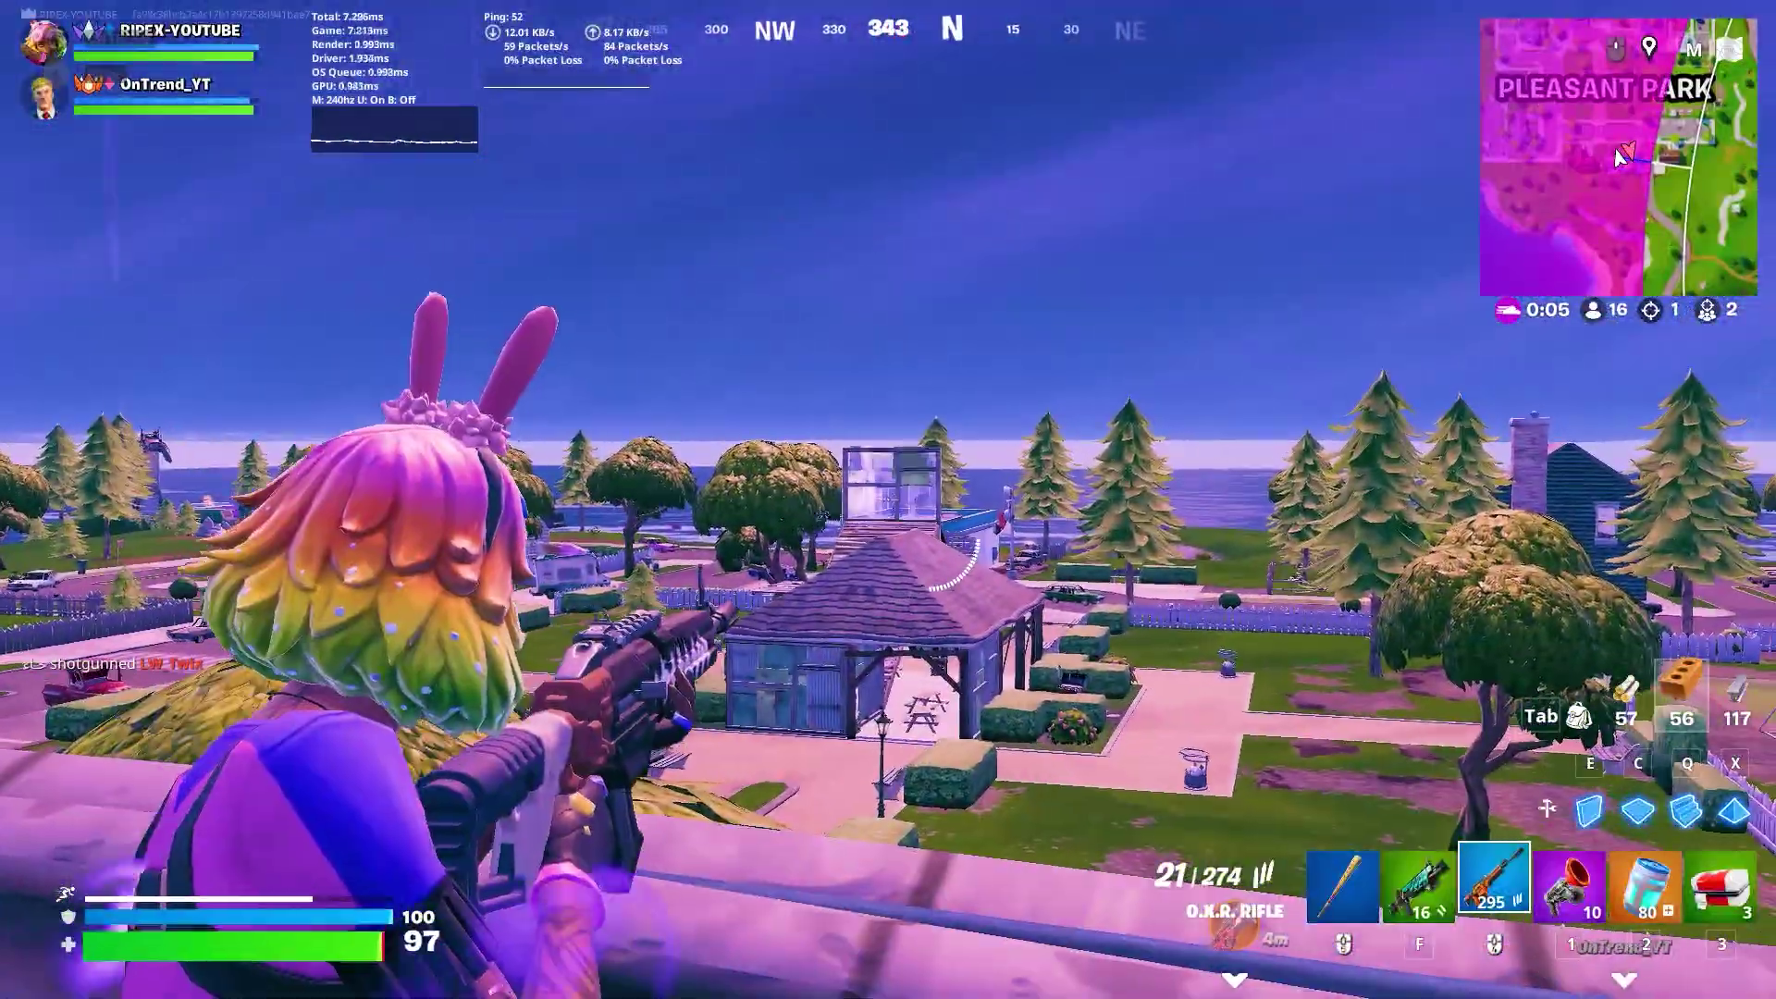
- Grapple across Pleasant Park and knock the enemy down with the O.X.R. Rifle
key("1")
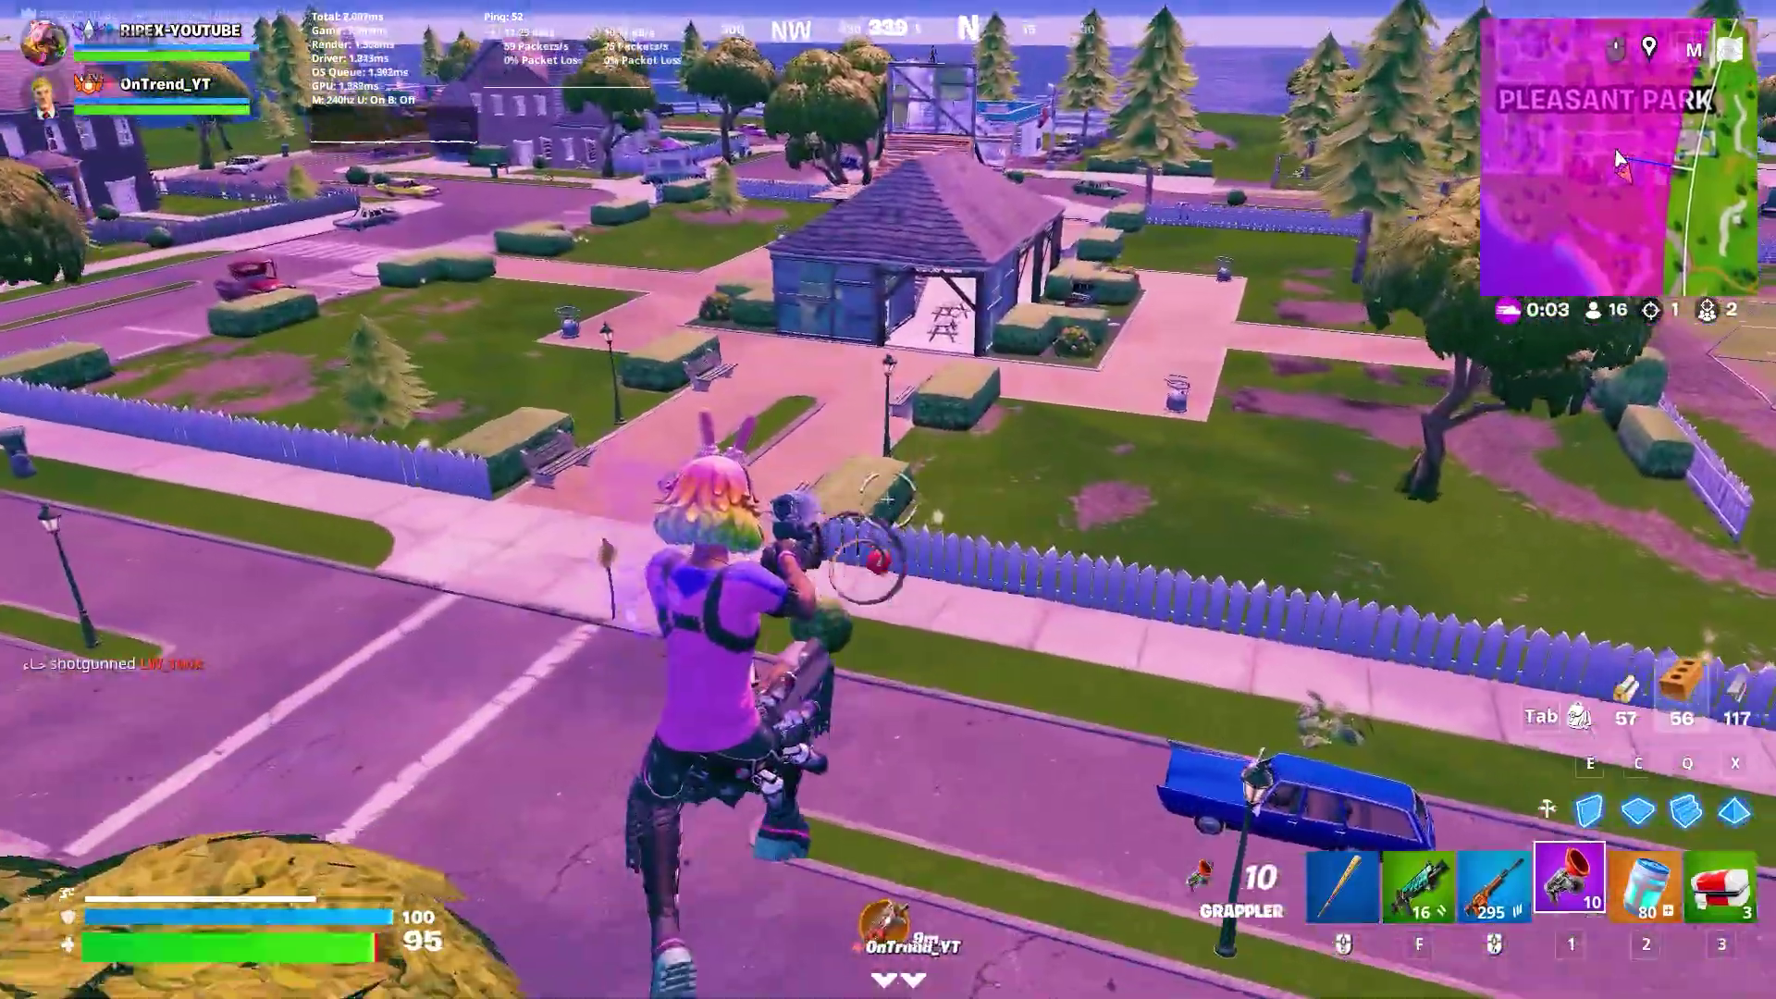
left_click(888, 500)
left_click(888, 500)
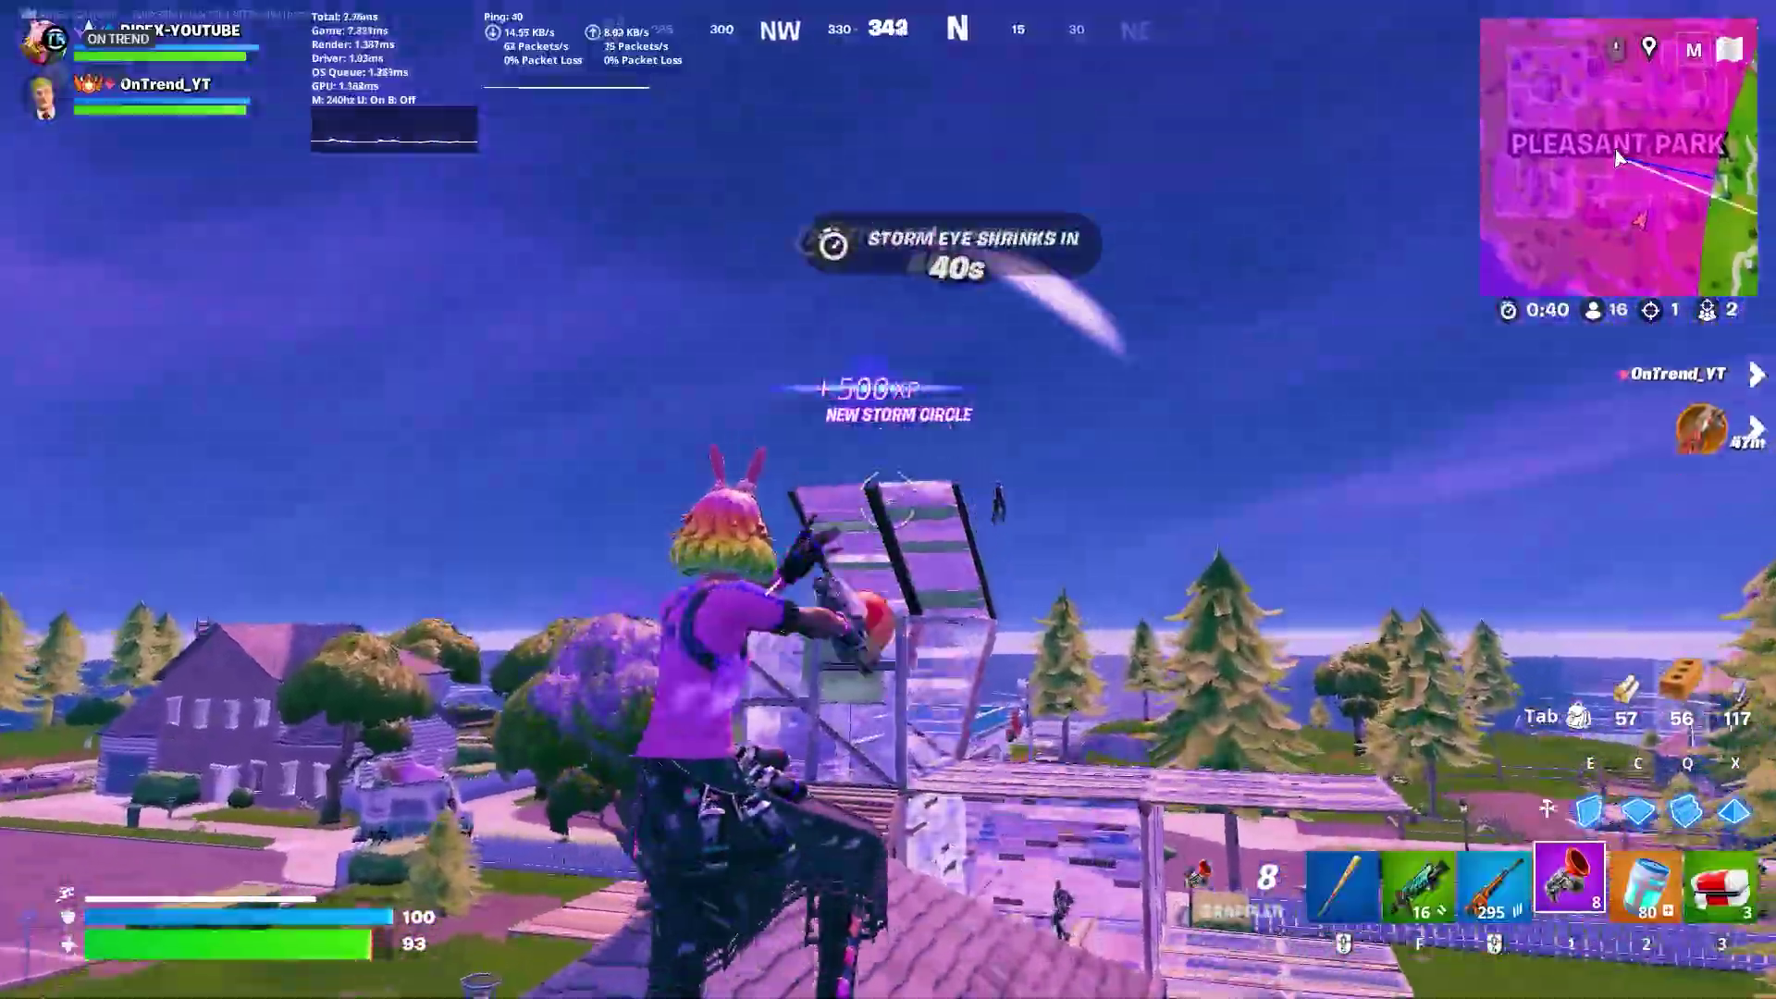
left_click(888, 500)
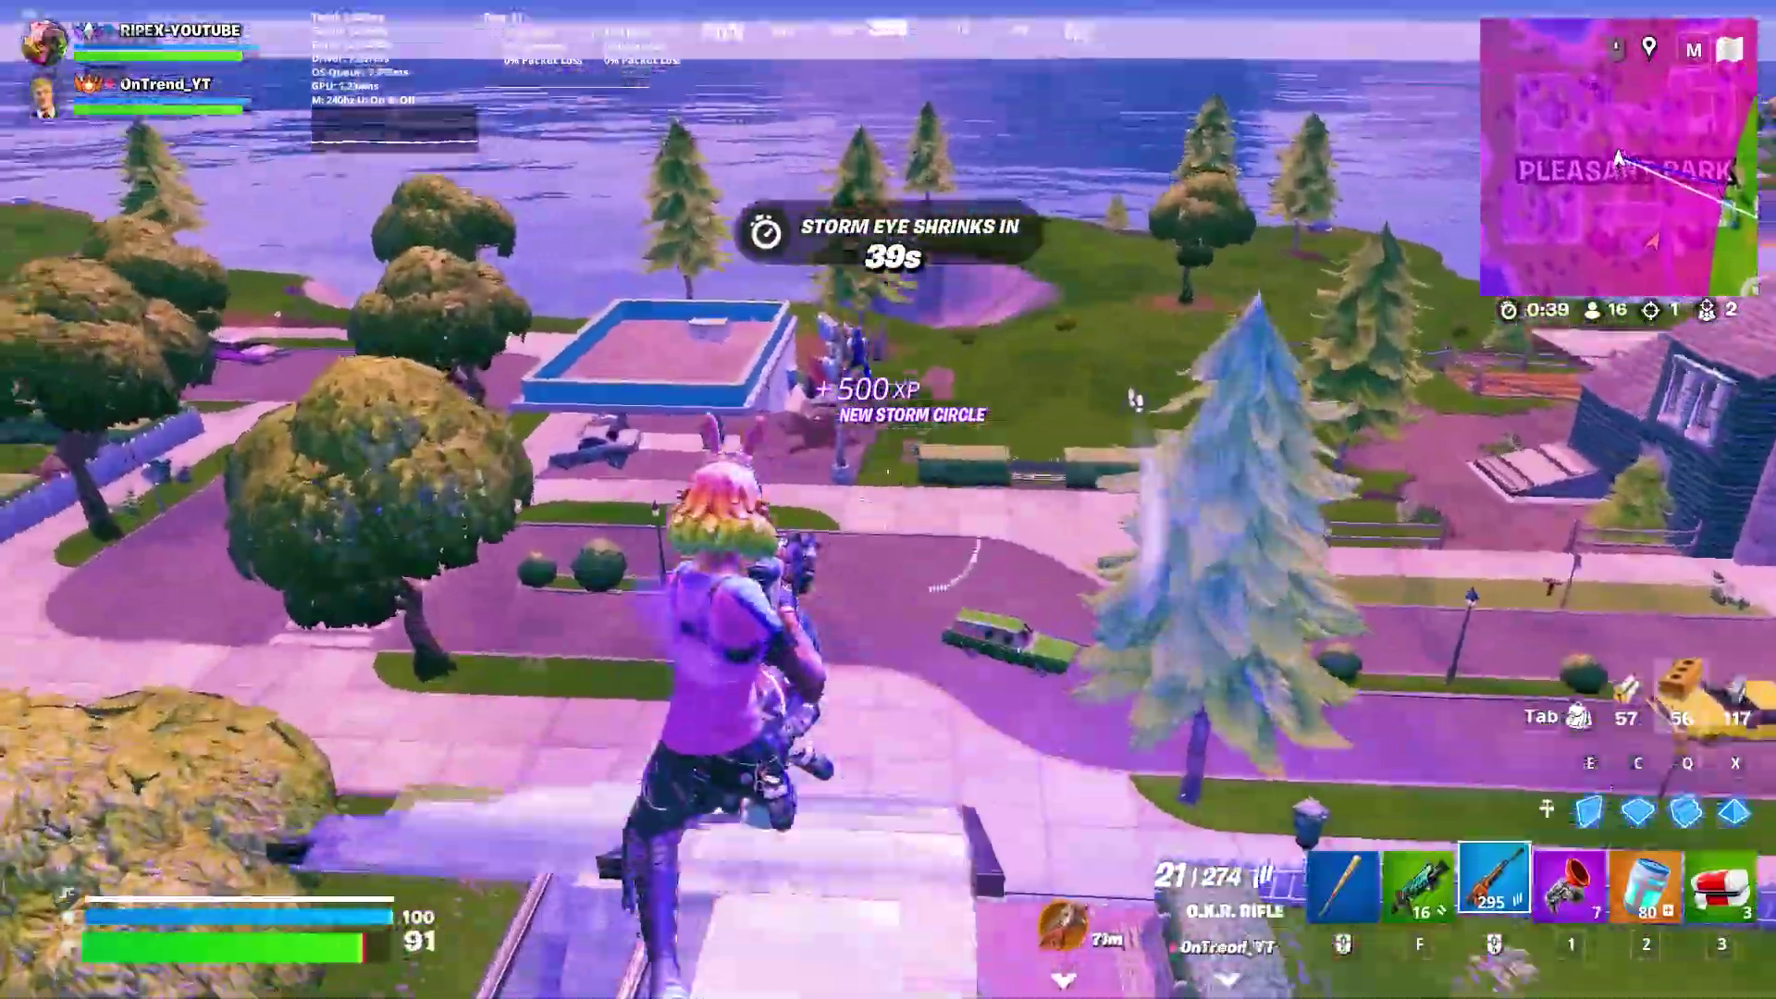
left_click(889, 500)
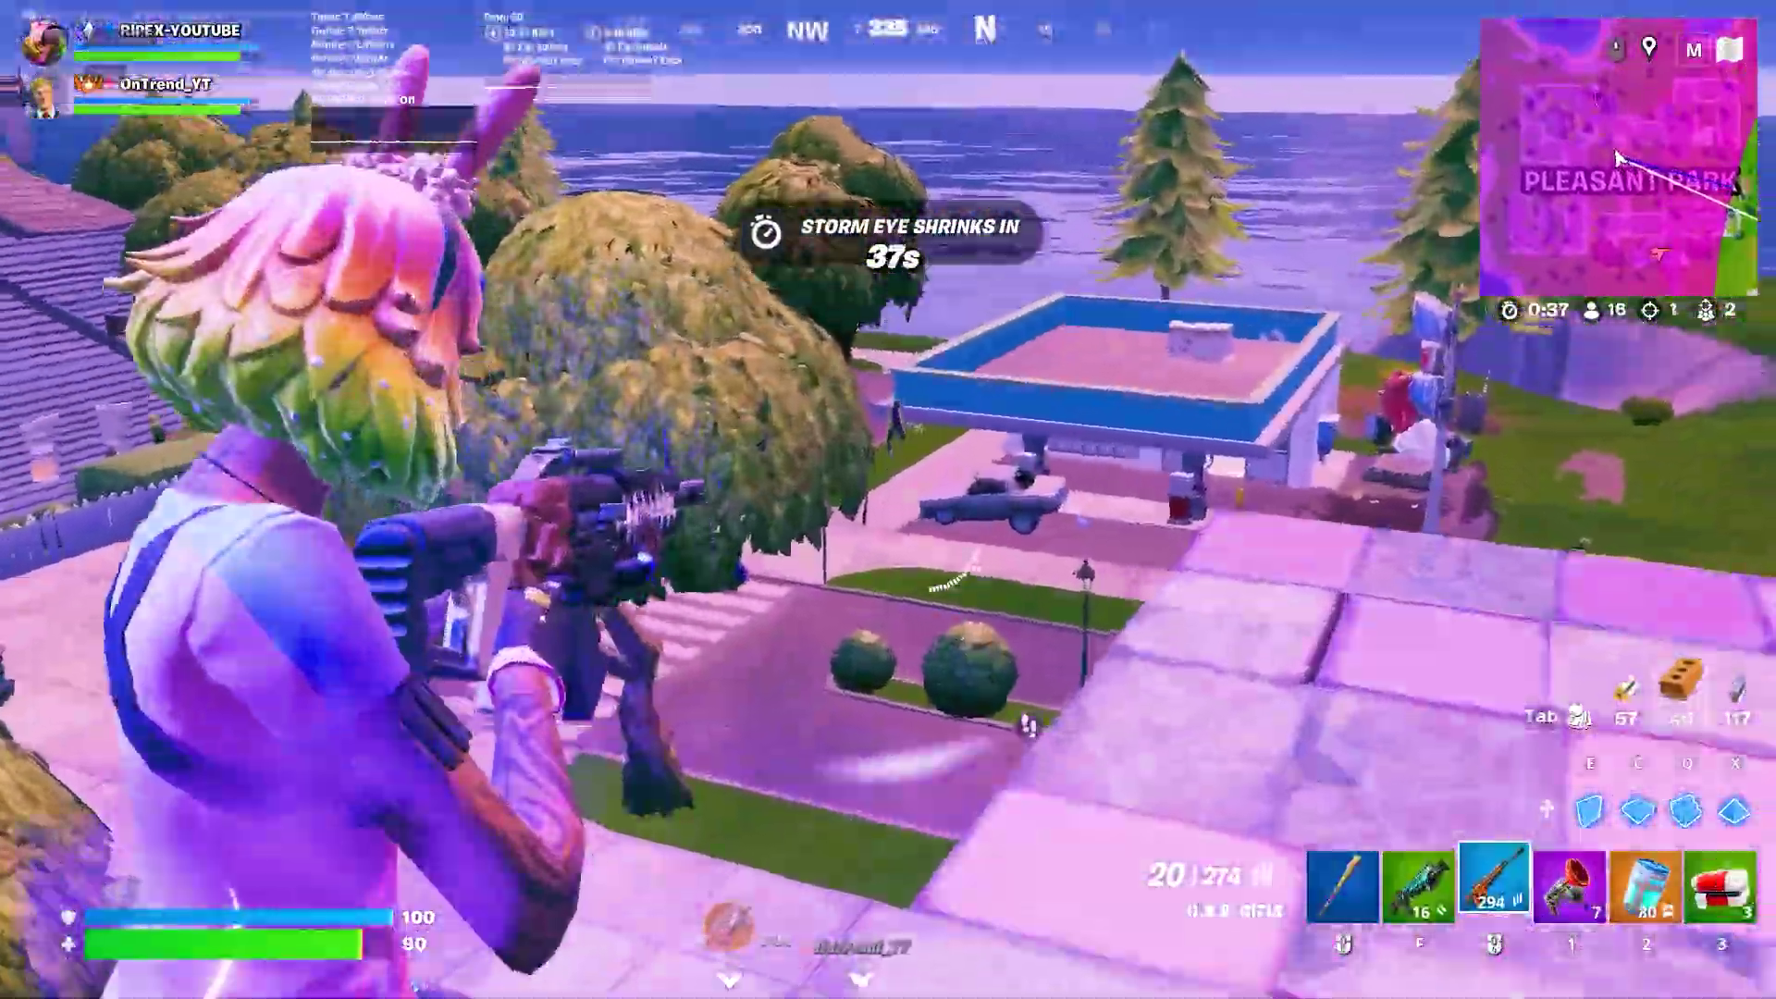
left_click(888, 500)
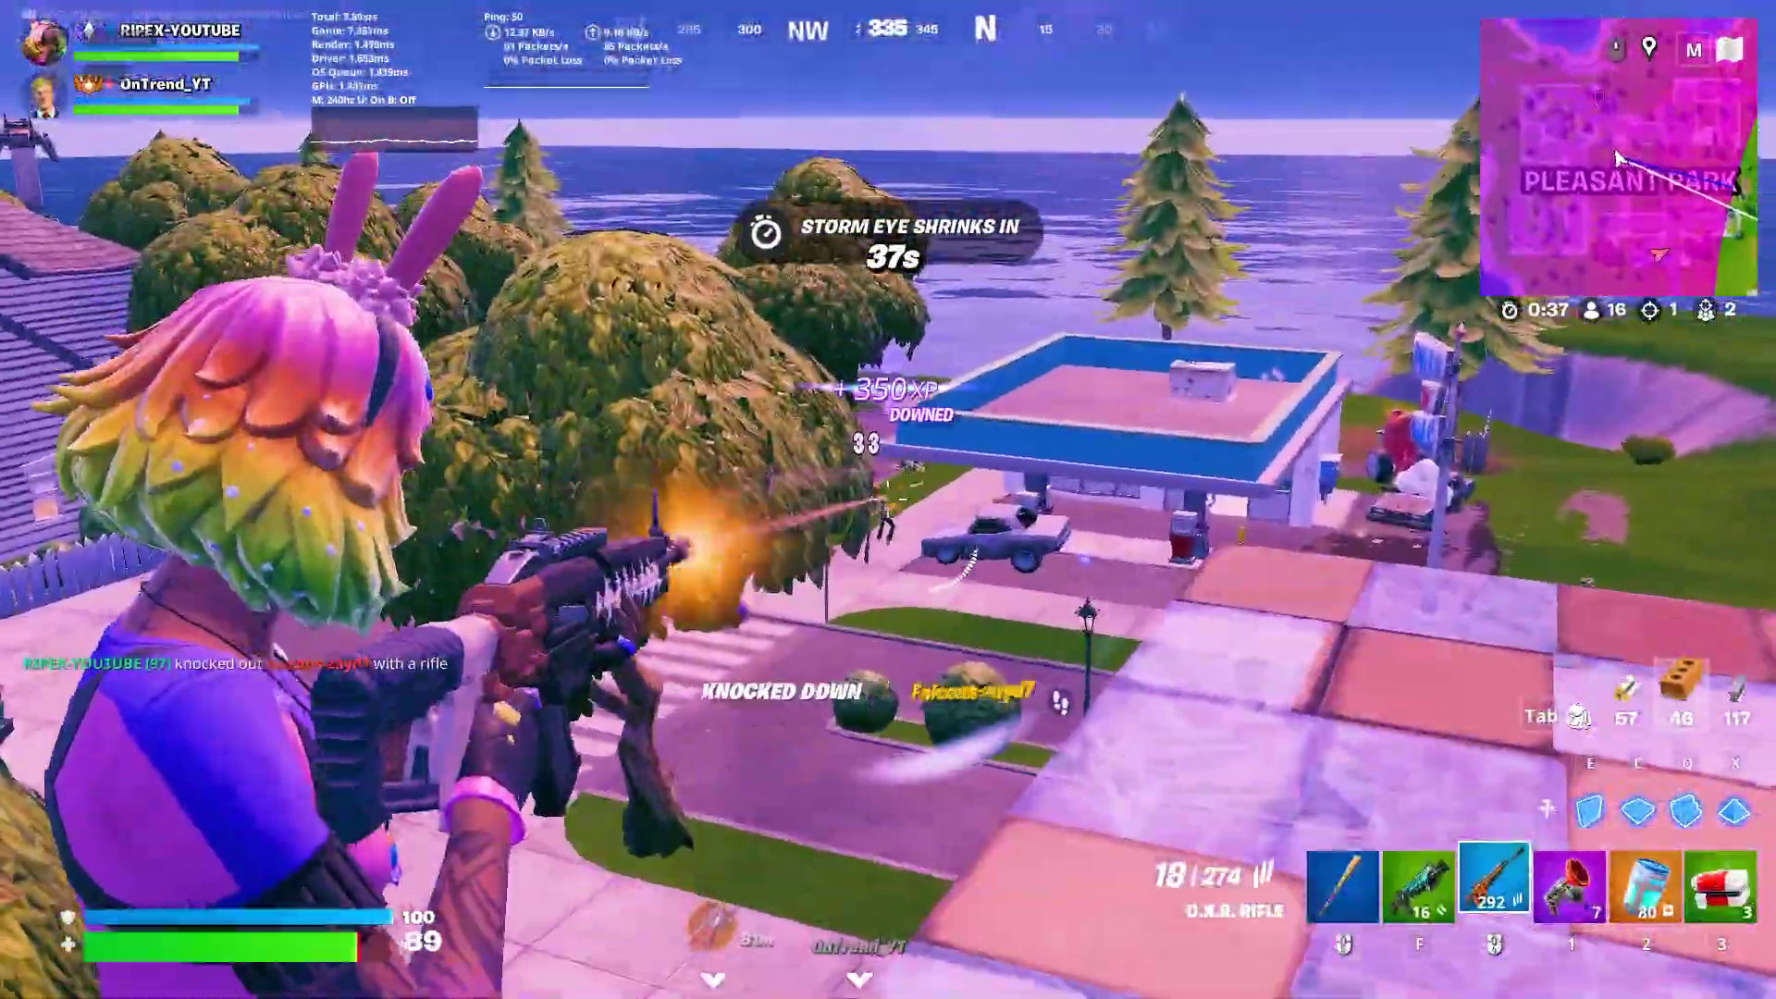
left_click(888, 500)
- Grapple over to the downed enemy, switch to the Gatekeeper Shotgun and pick up the dropped ammo
key("1")
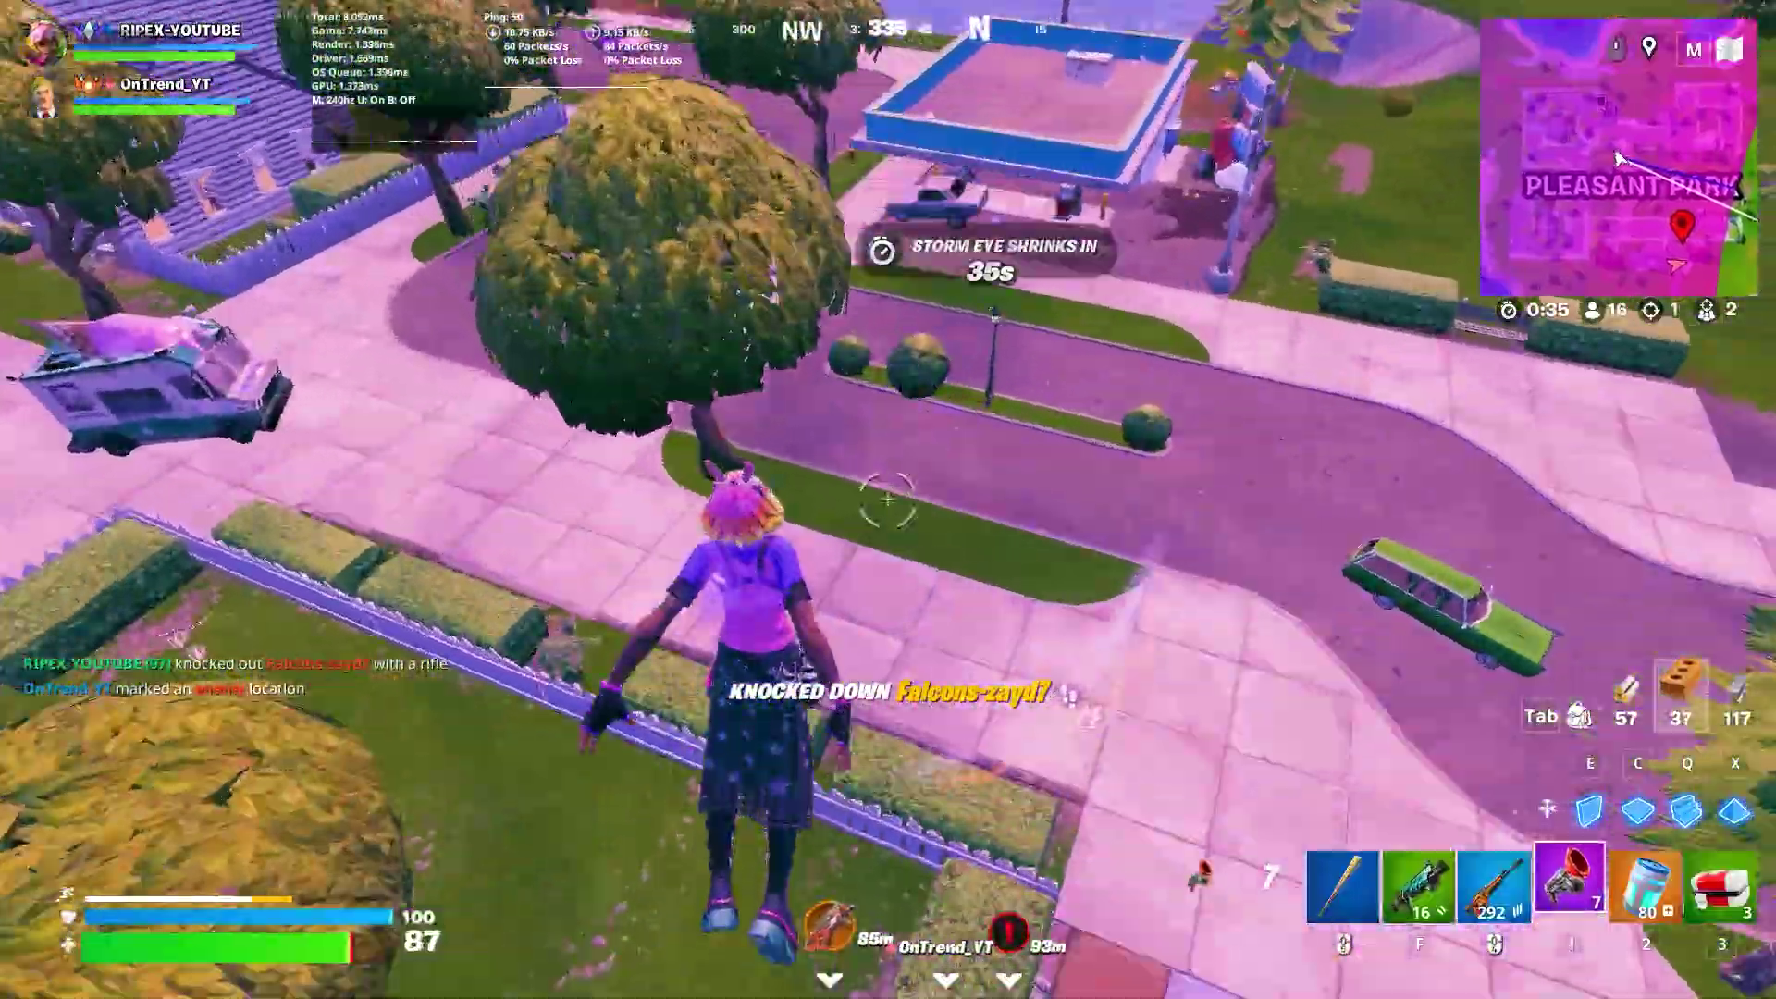
left_click(889, 500)
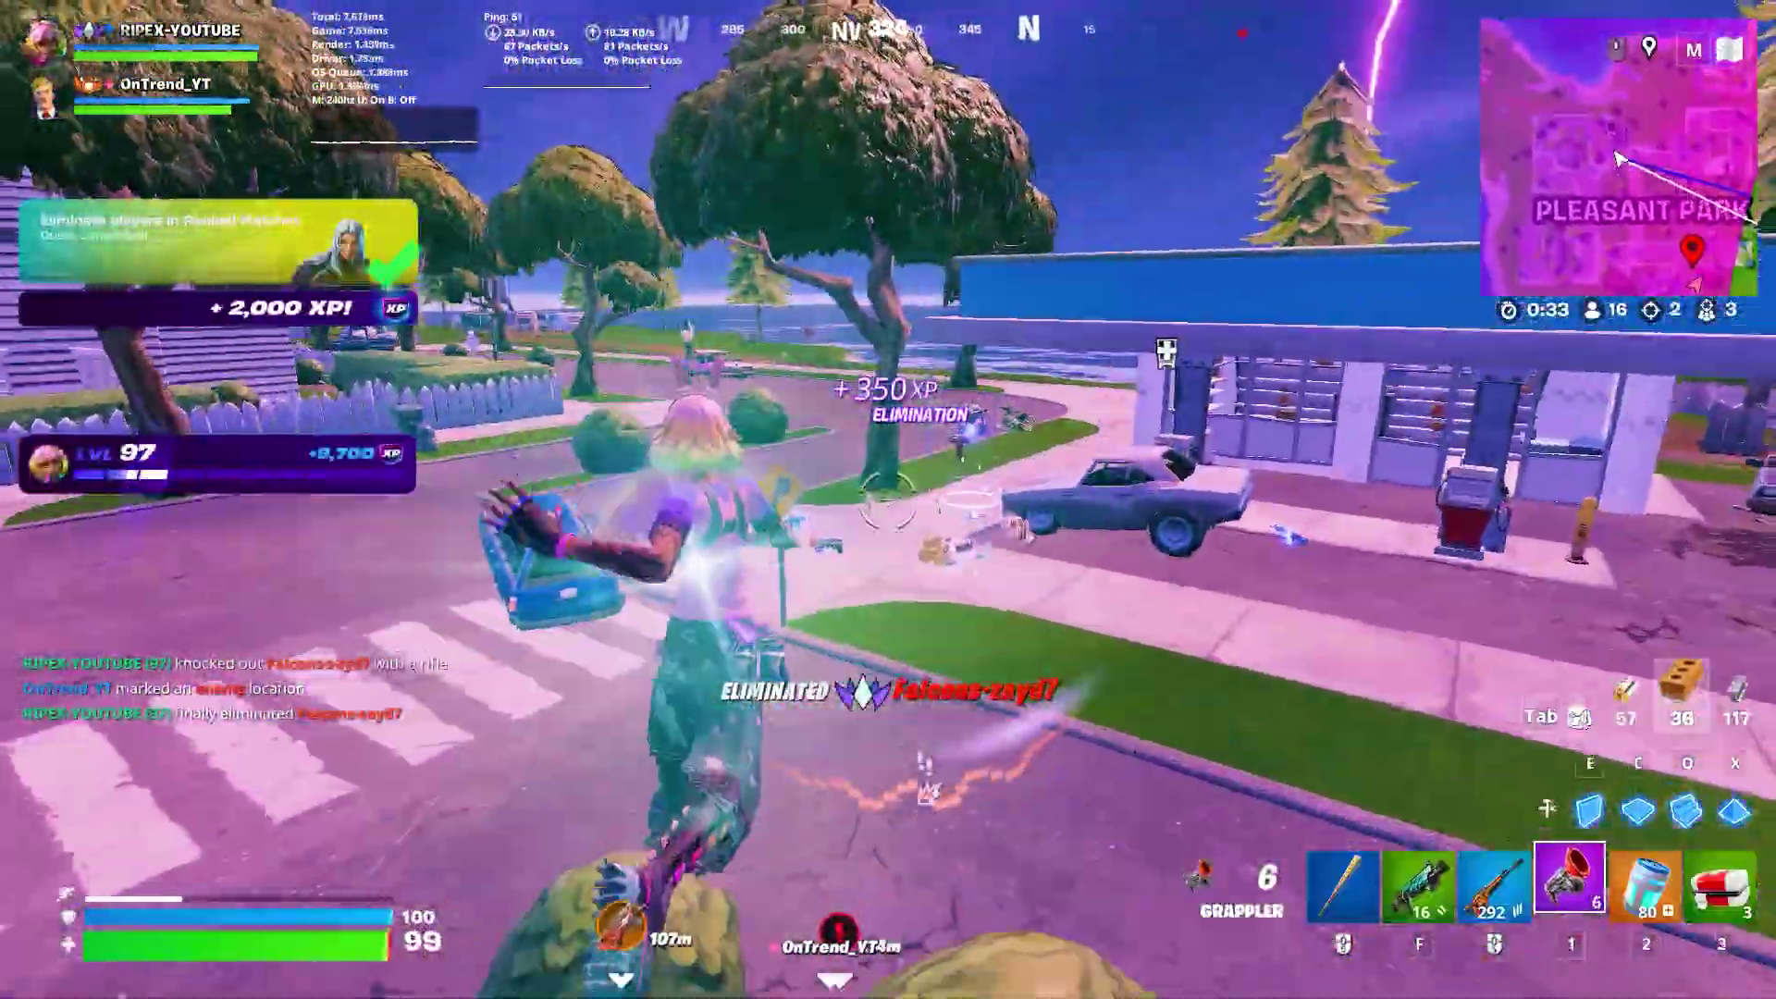
key("w")
key("f")
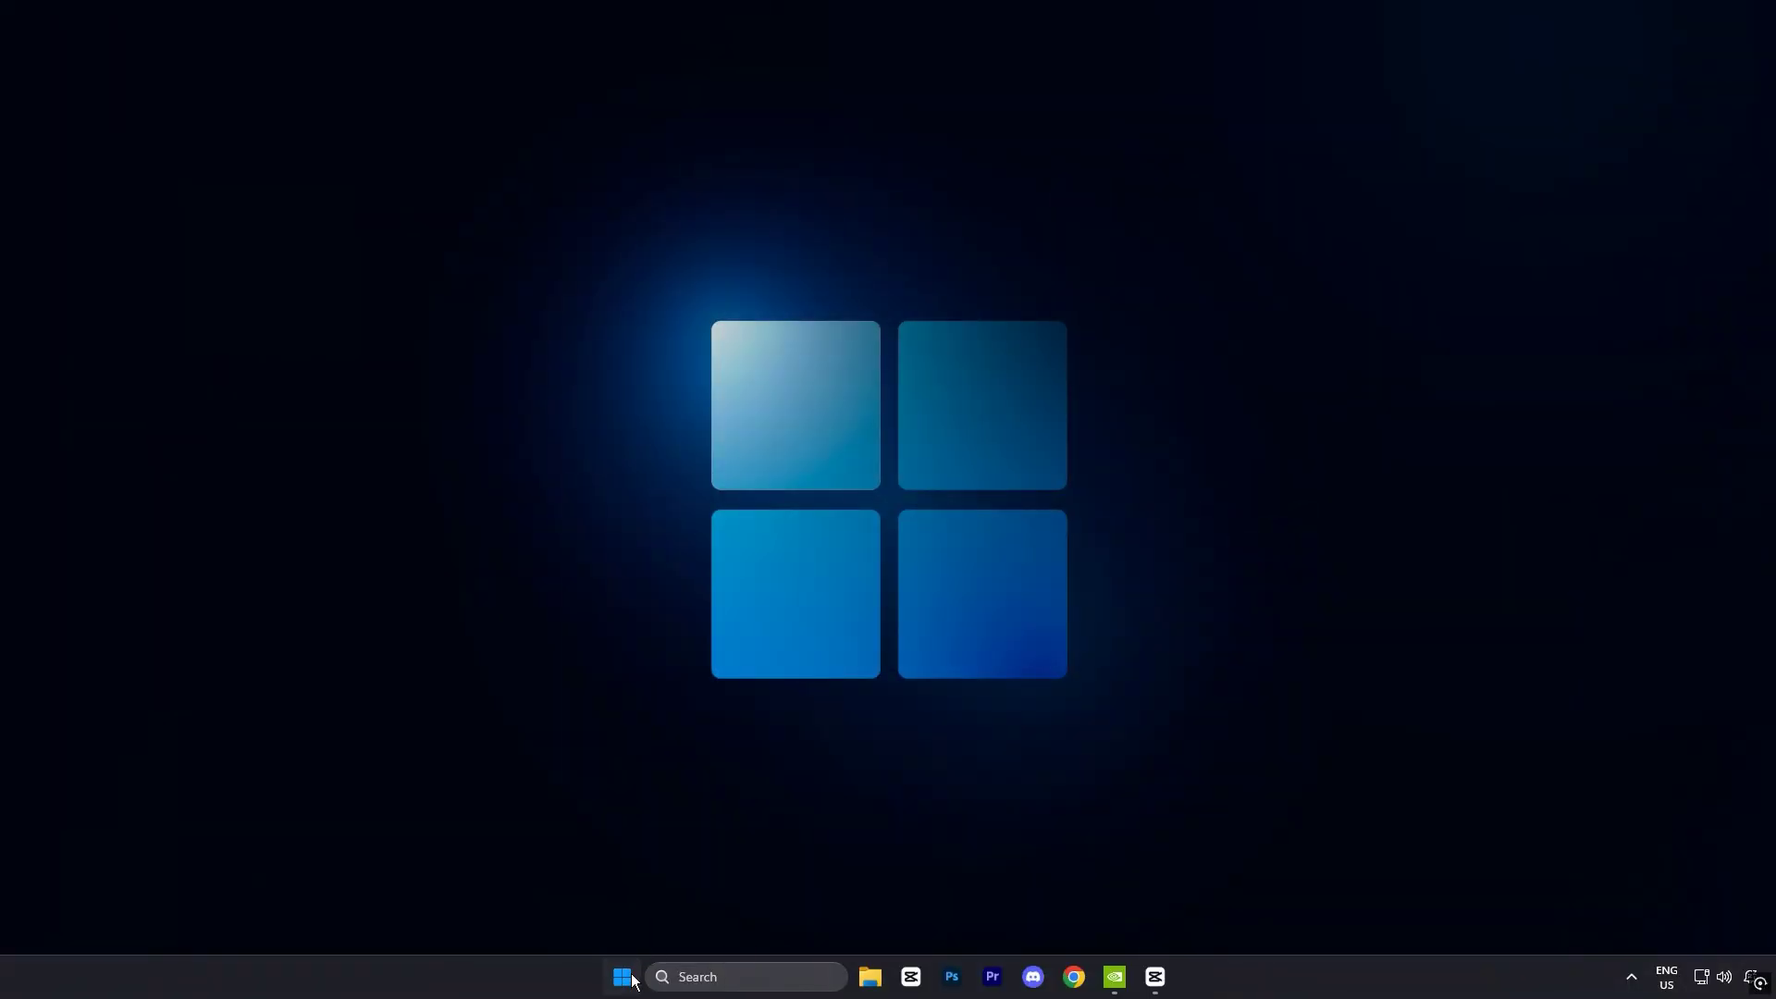
- Open Windows Settings from Start and go to Gaming › Game Bar
left_click(624, 976)
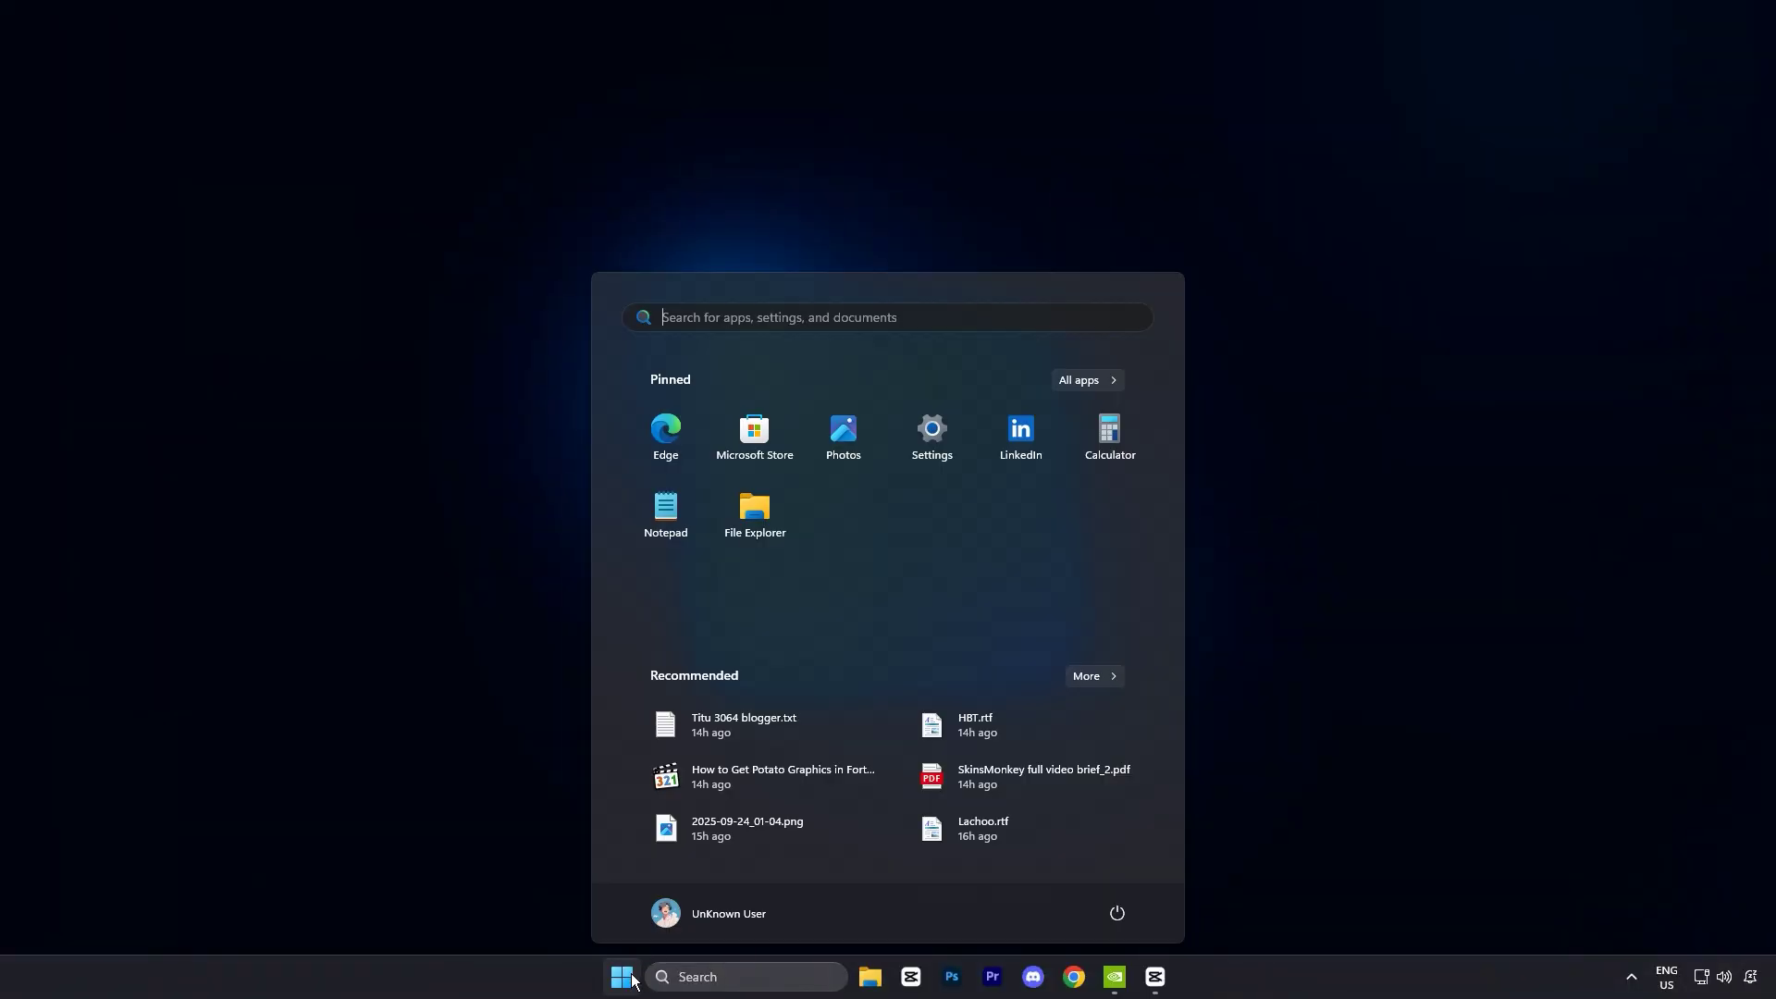
left_click(925, 432)
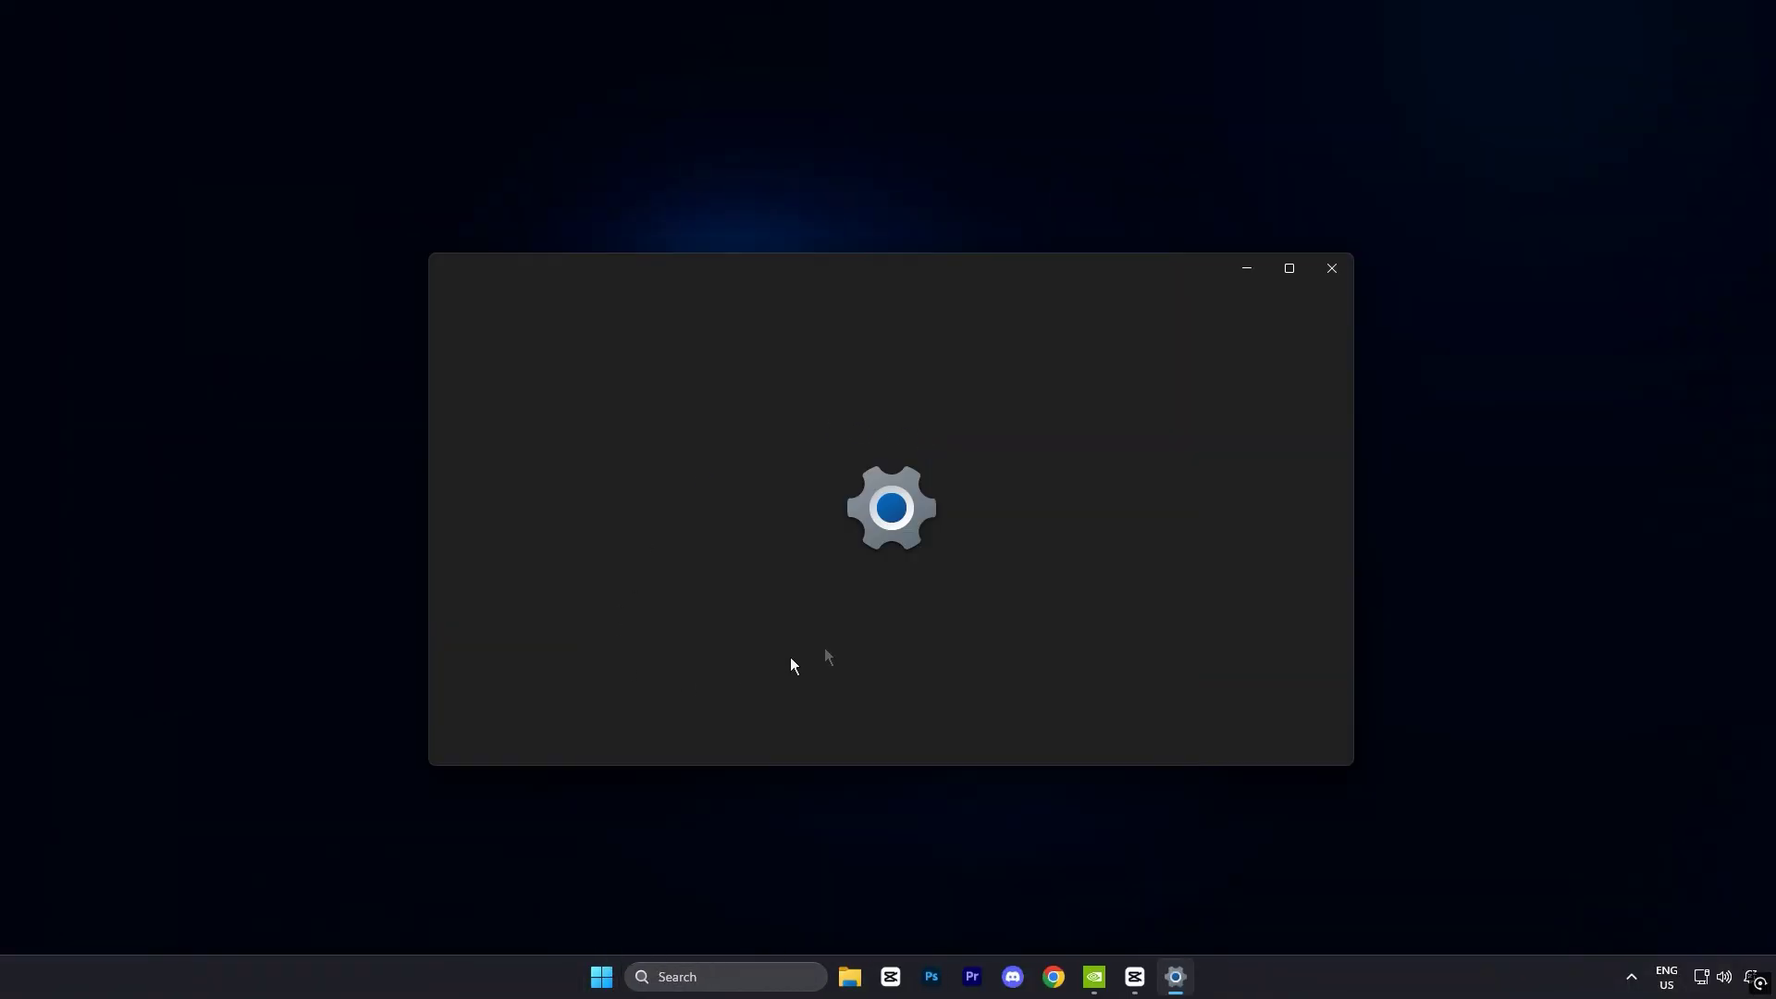
scroll(448, 721, "down", 3)
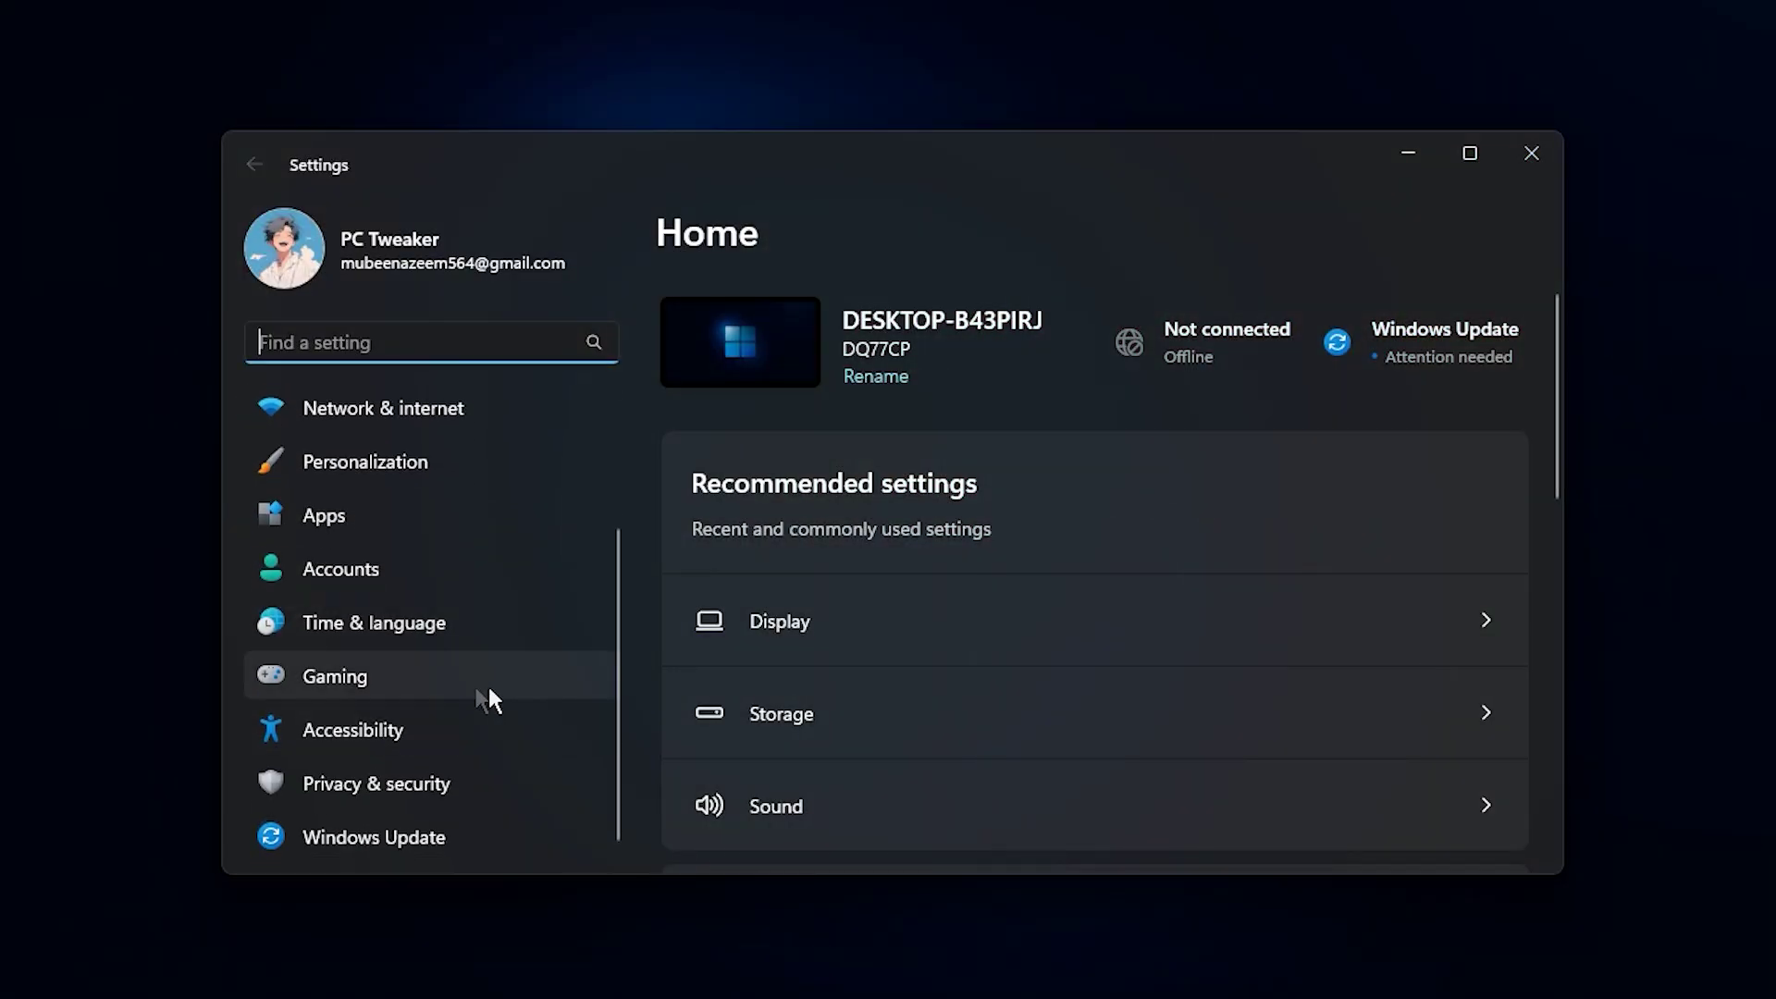
left_click(430, 690)
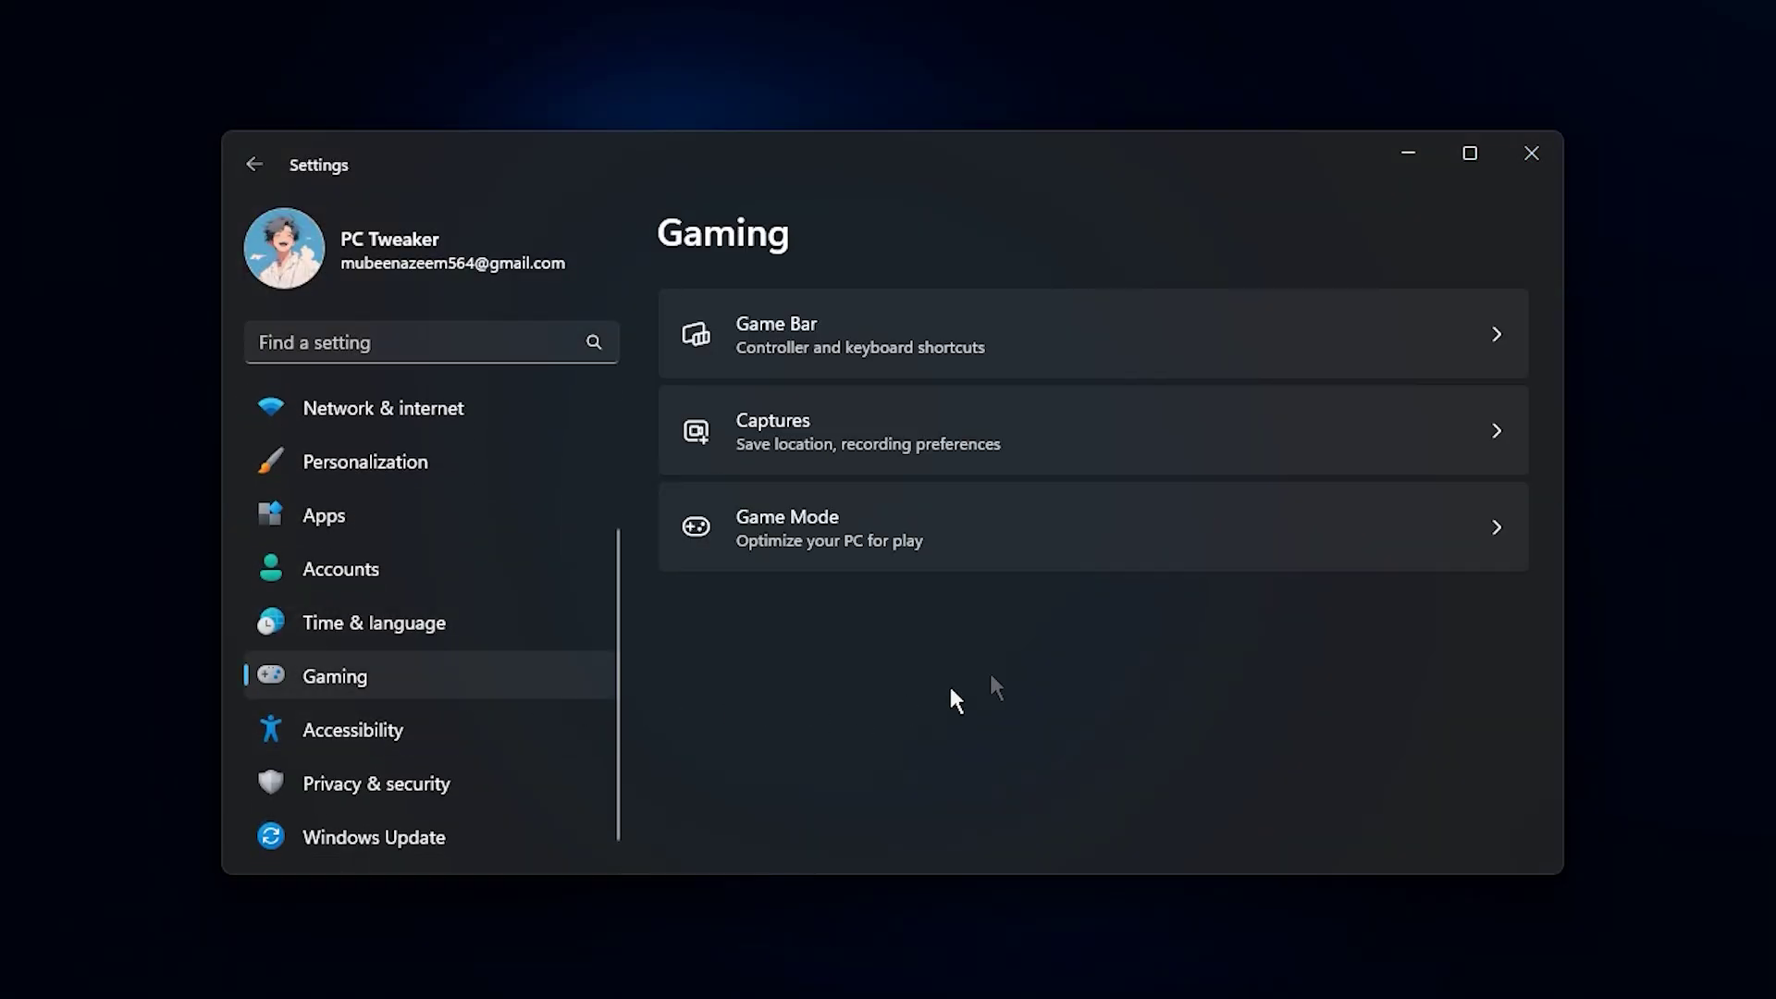
left_click(1039, 347)
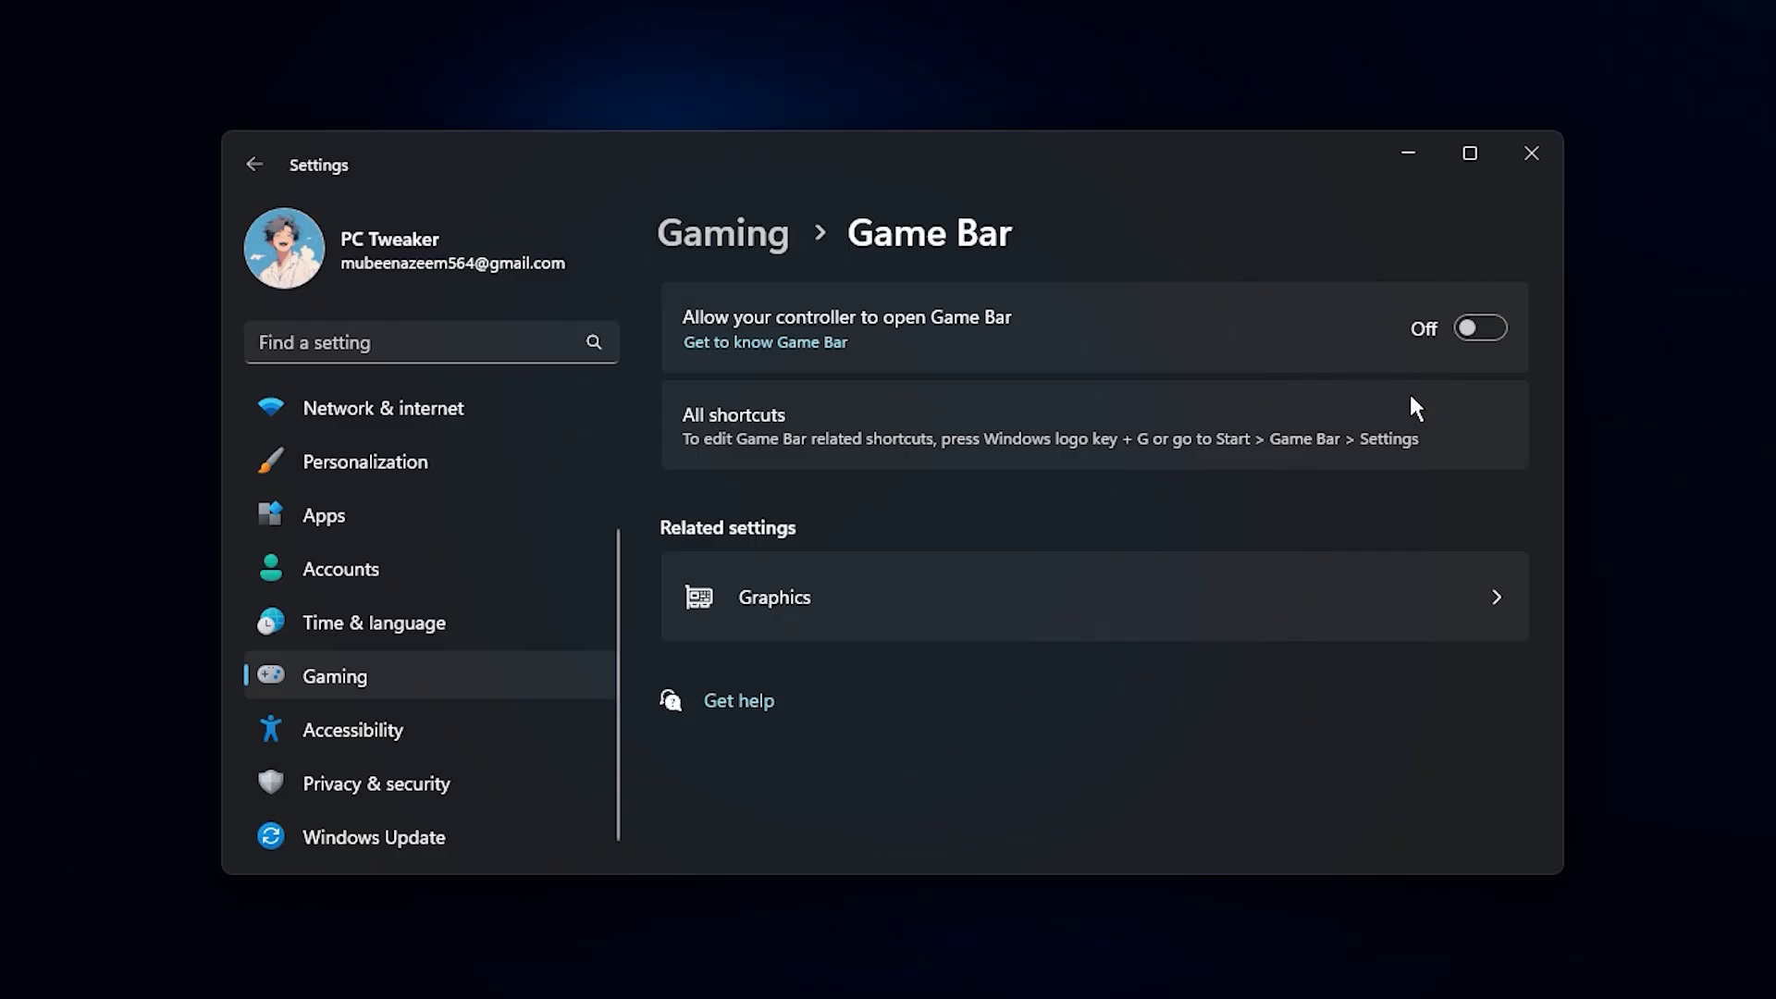
- Return to the Gaming overview and open Game Mode, confirming it is On
left_click(740, 237)
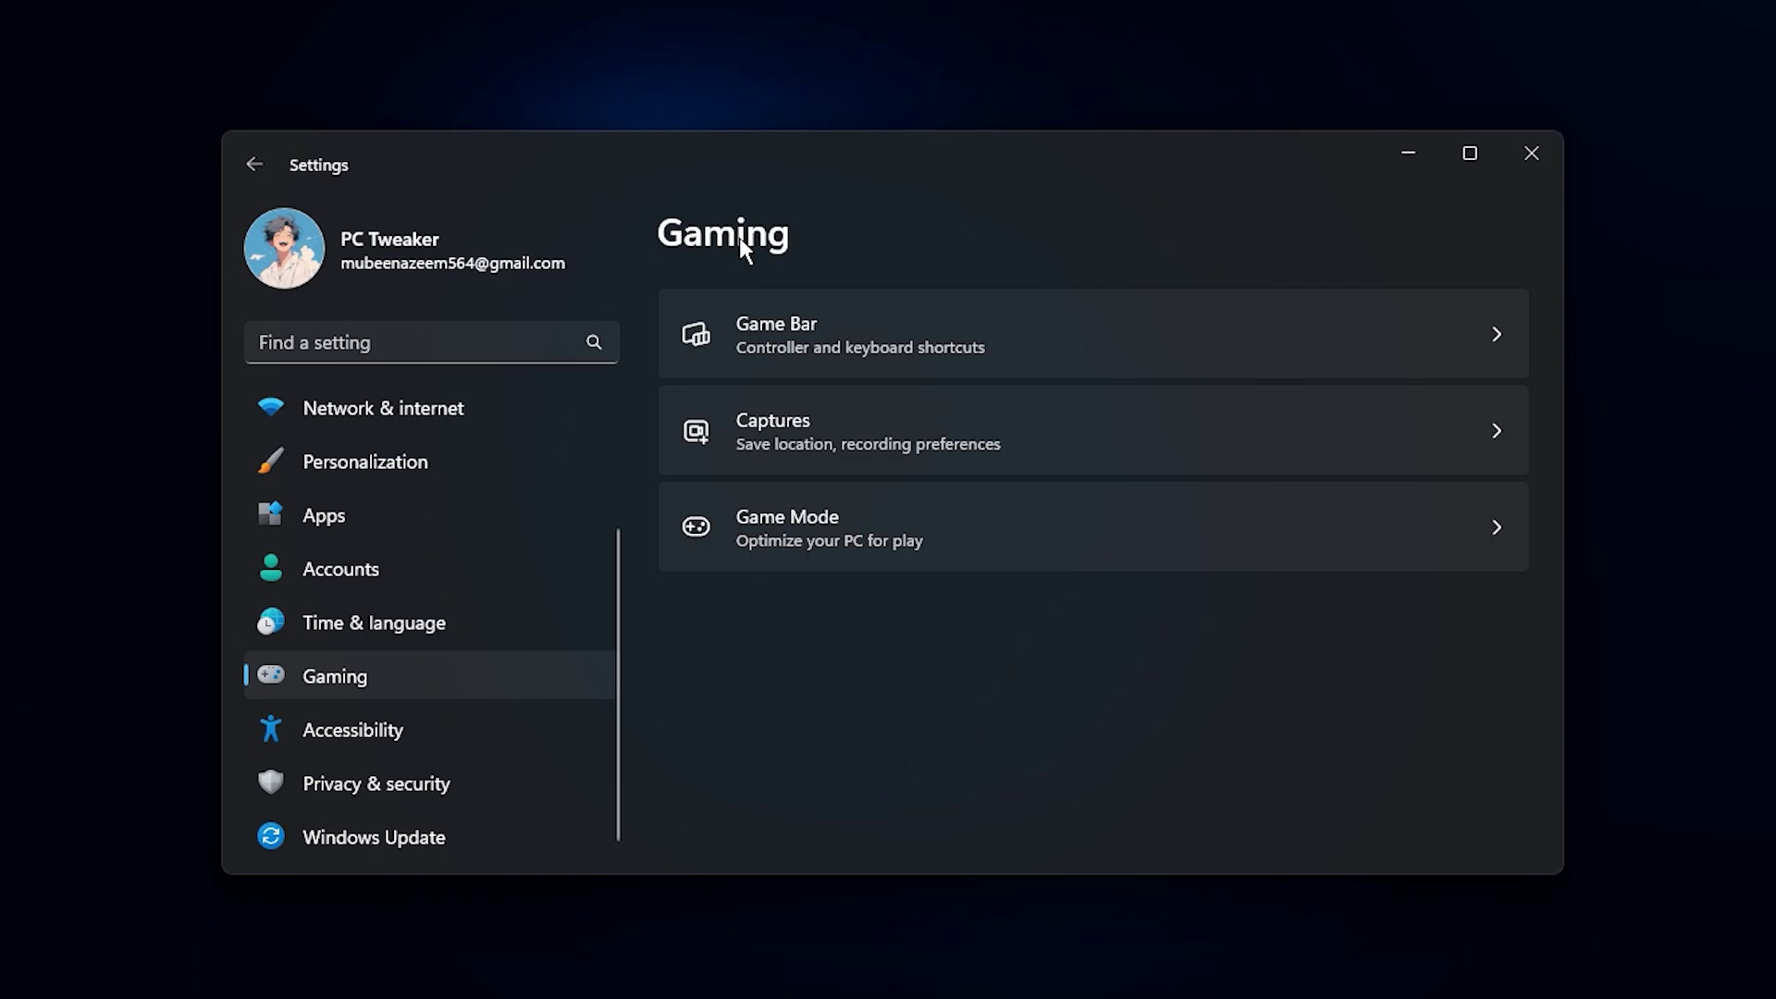
left_click(932, 505)
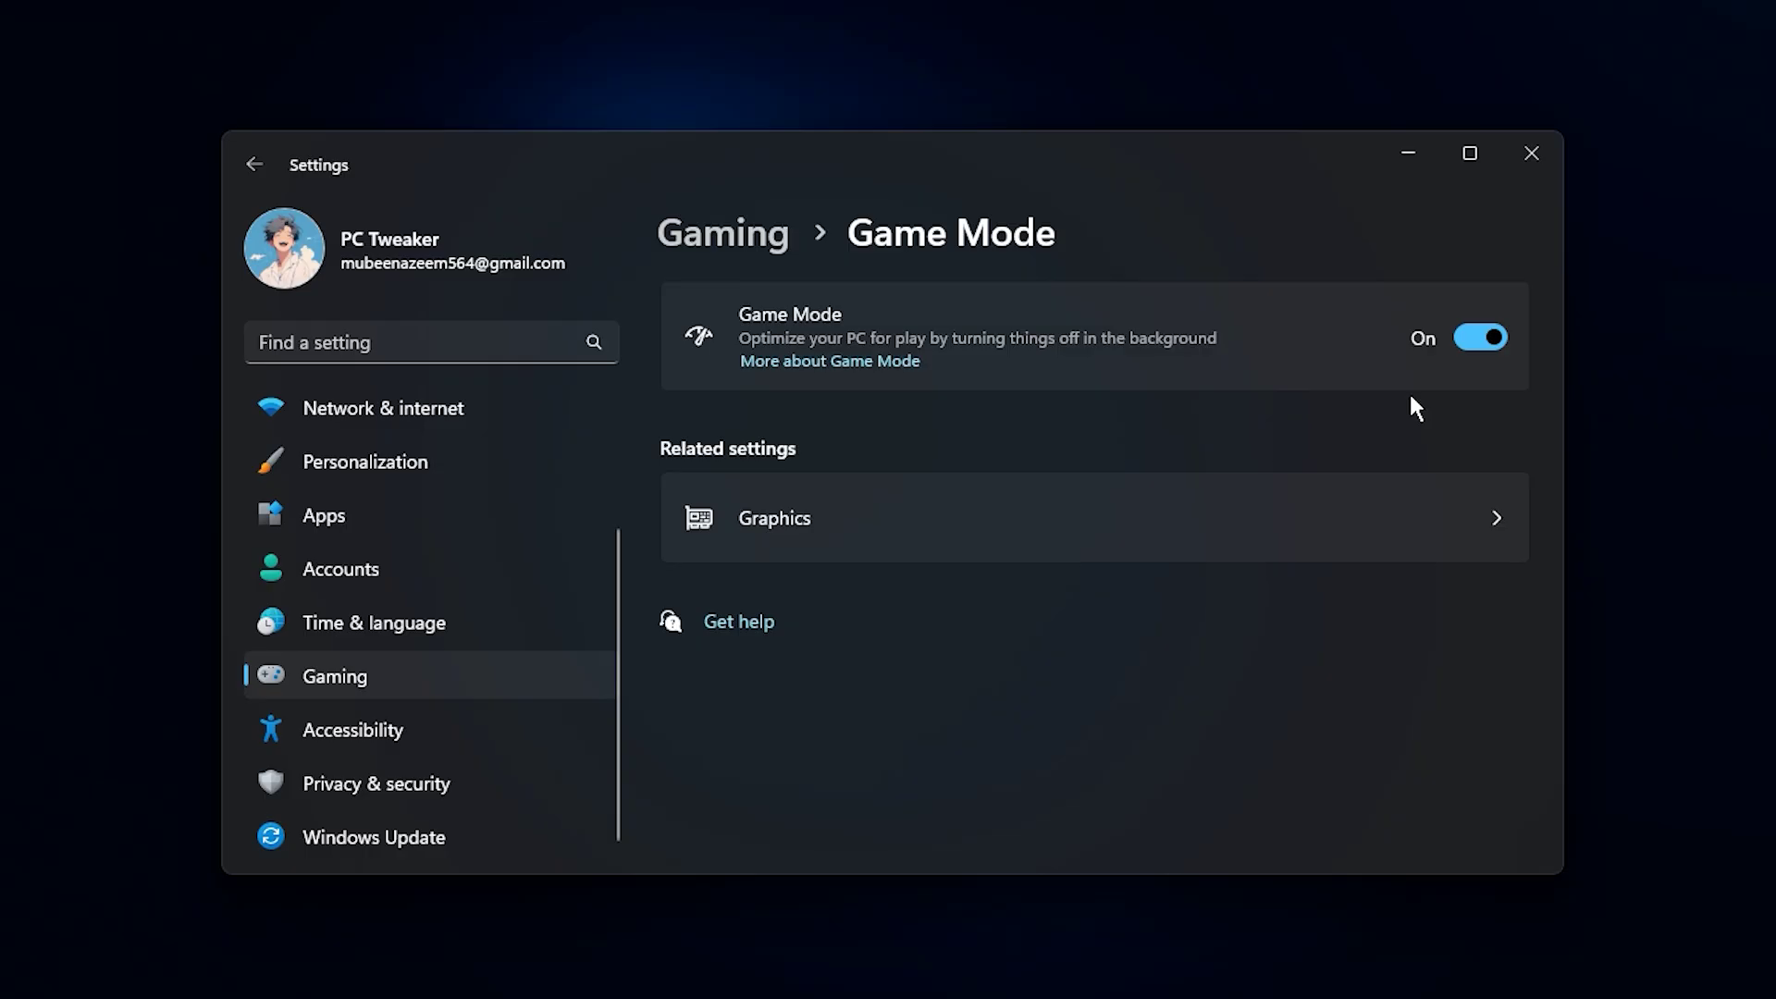
- Check the default graphics settings for GPU scheduling and windowed optimizations, then return to Graphics
left_click(923, 531)
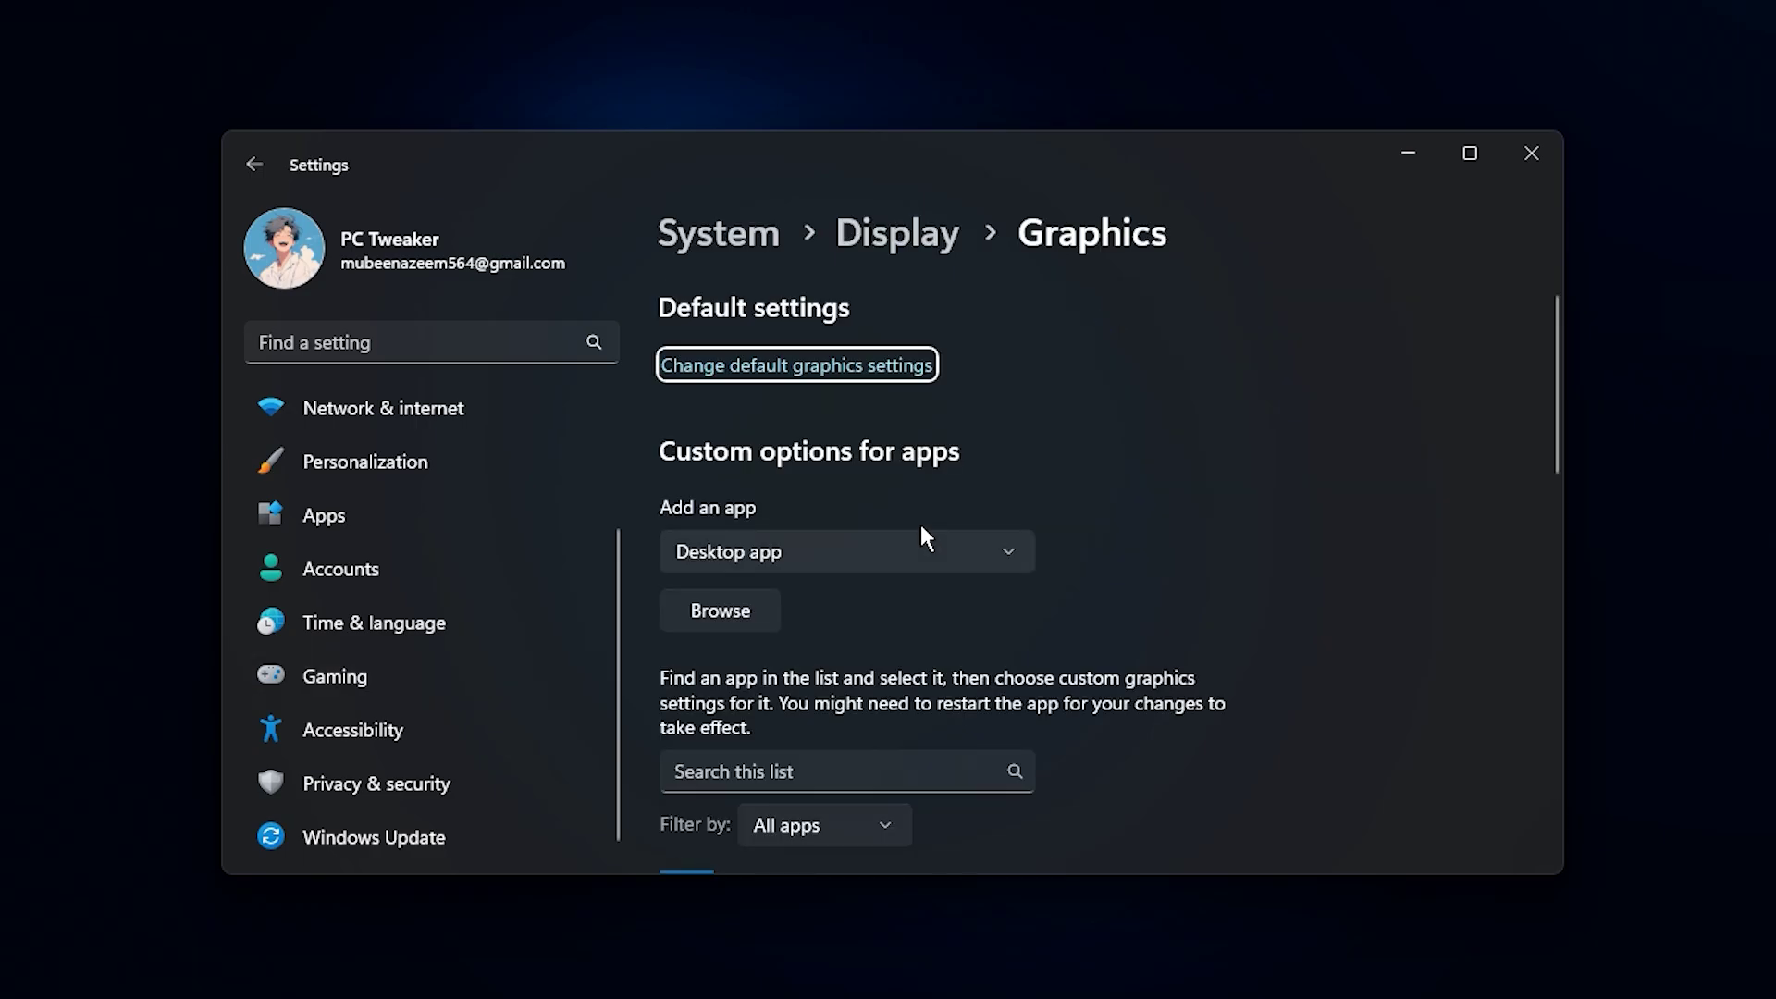
left_click(811, 369)
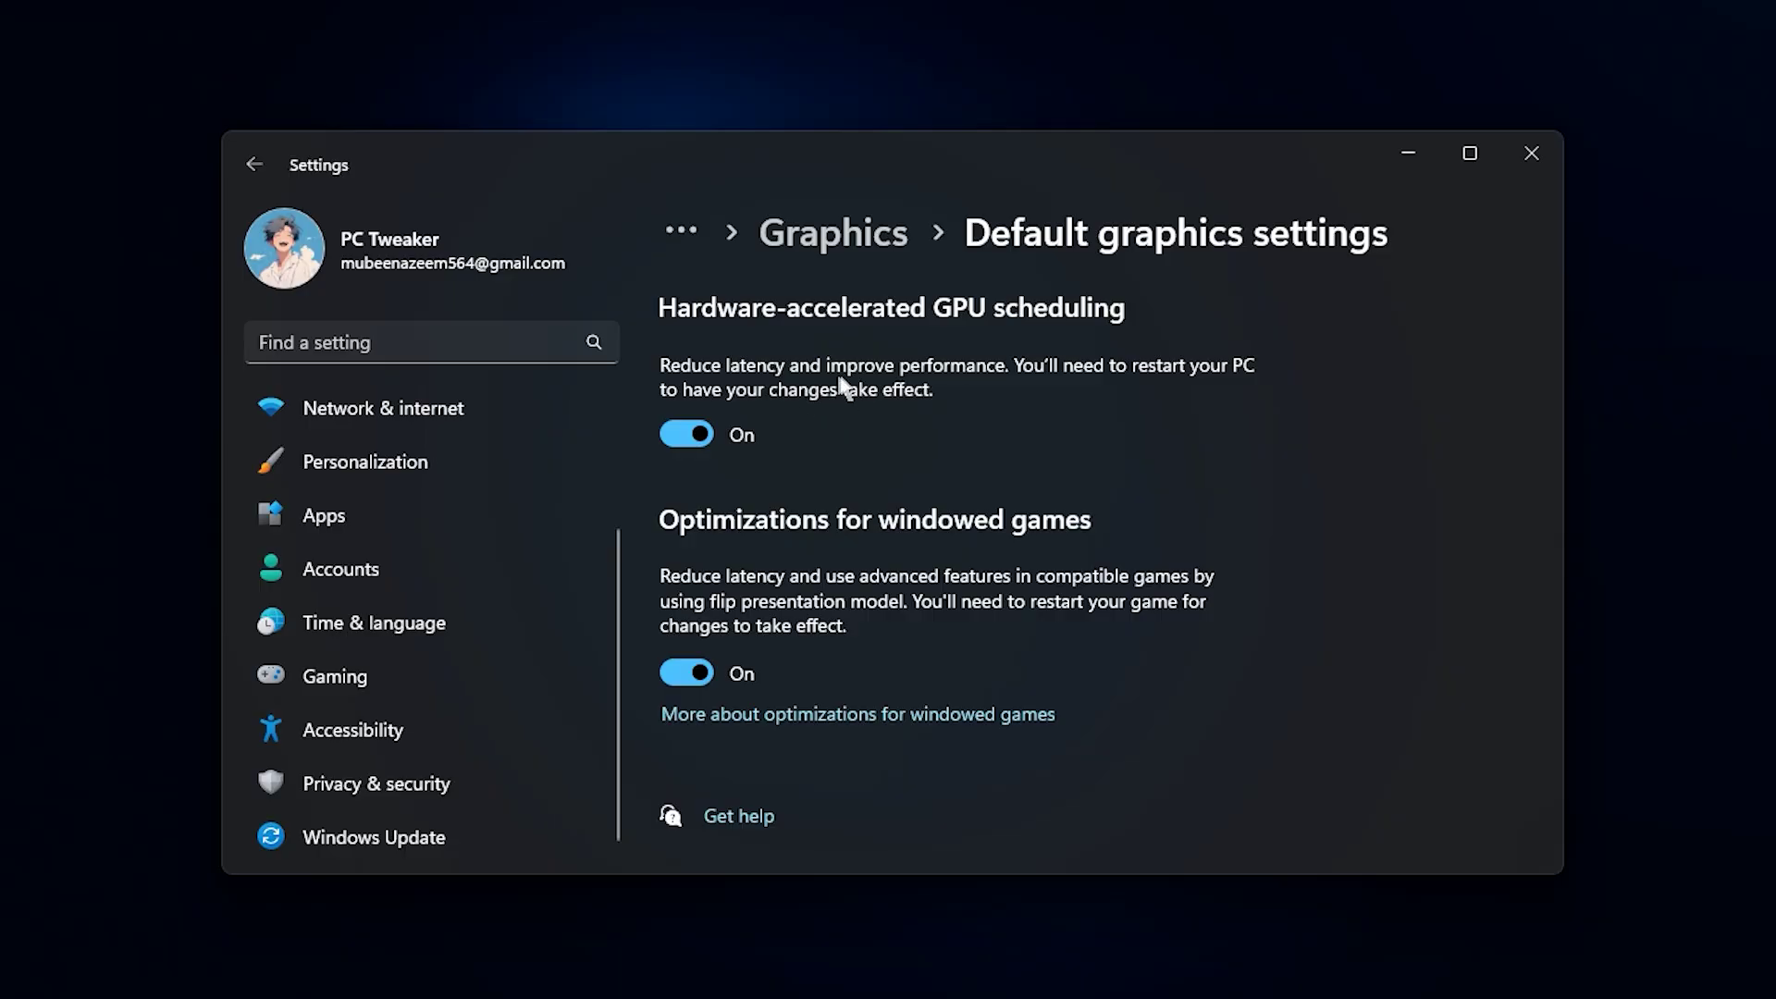
left_click(851, 238)
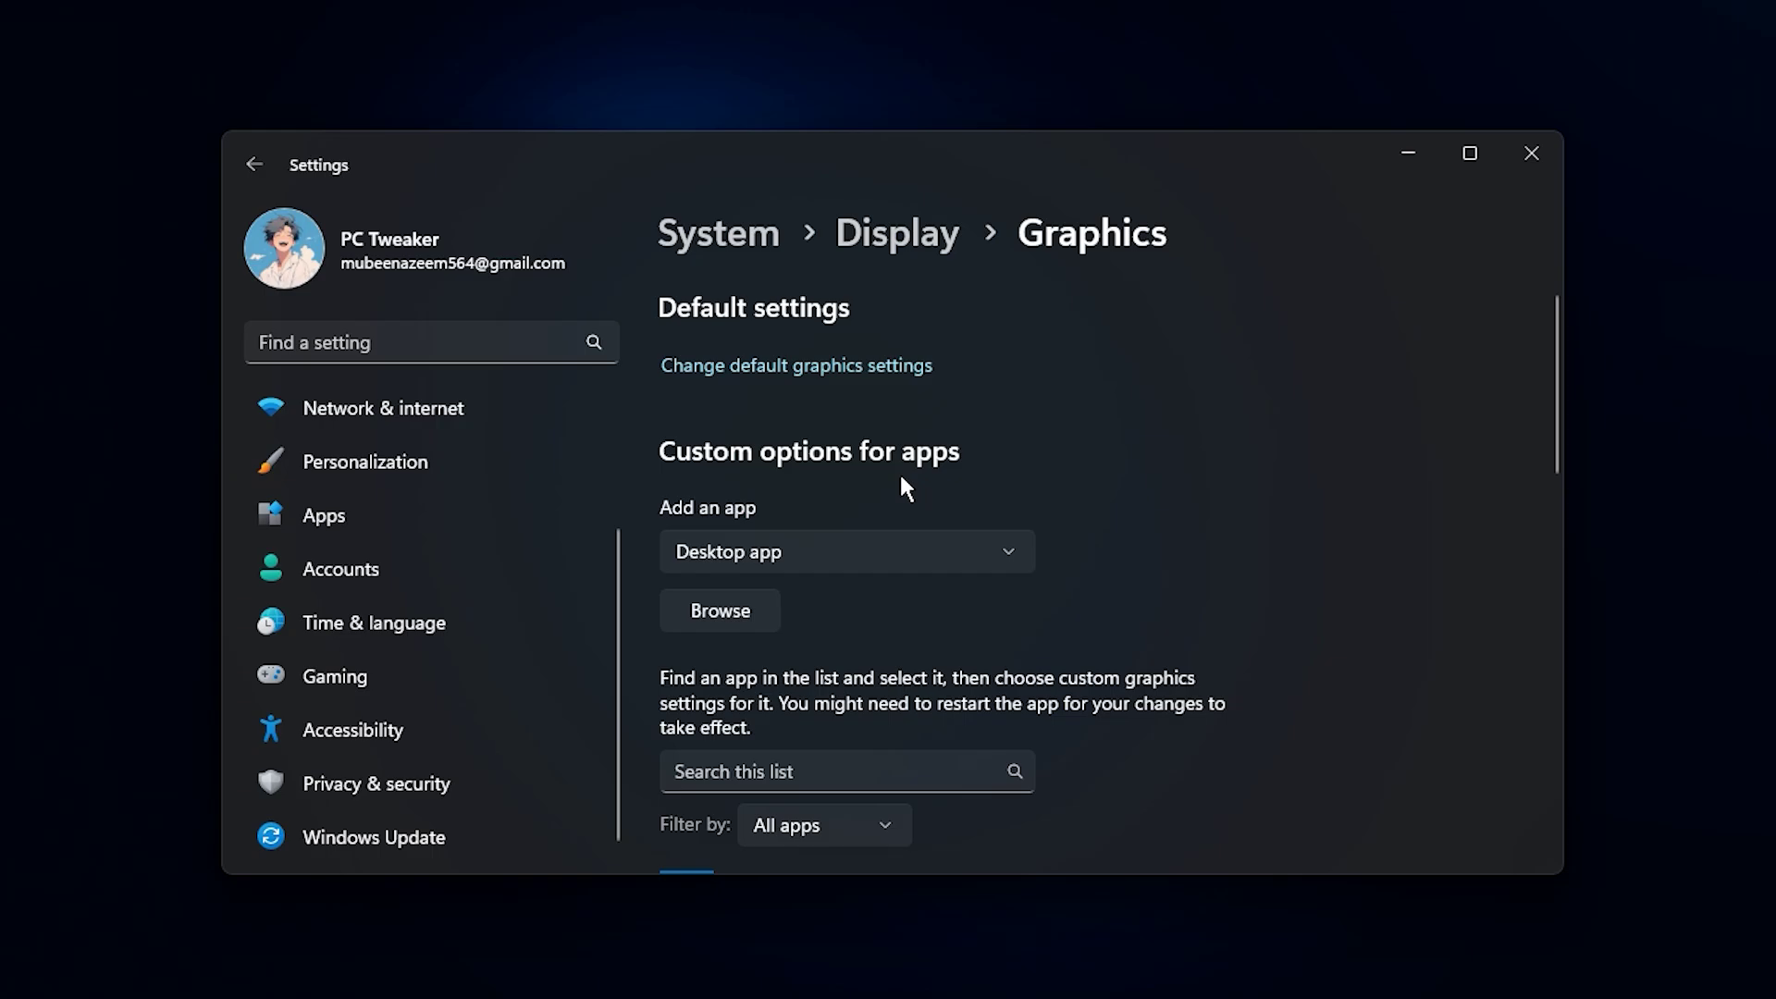
- Set Fortnite's per-app graphics preference to High performance (NVIDIA GeForce GTX 1050 Ti)
scroll(901, 487, "down", 3)
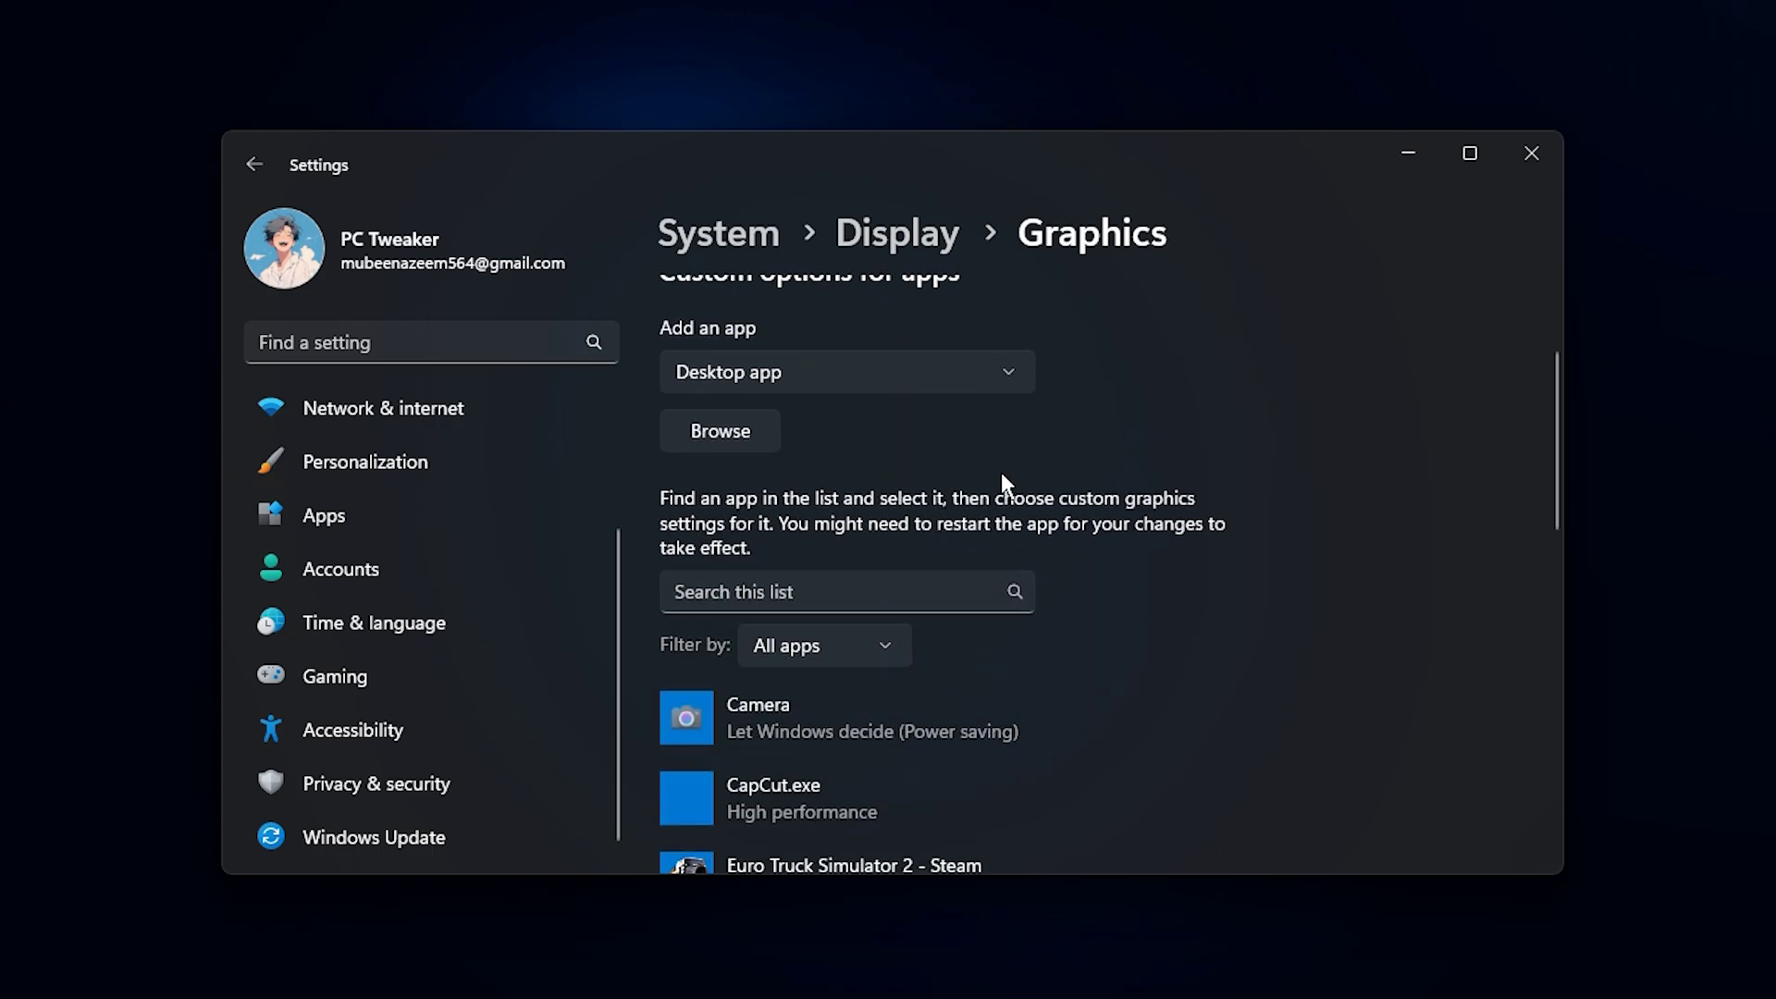
scroll(786, 660, "down", 4)
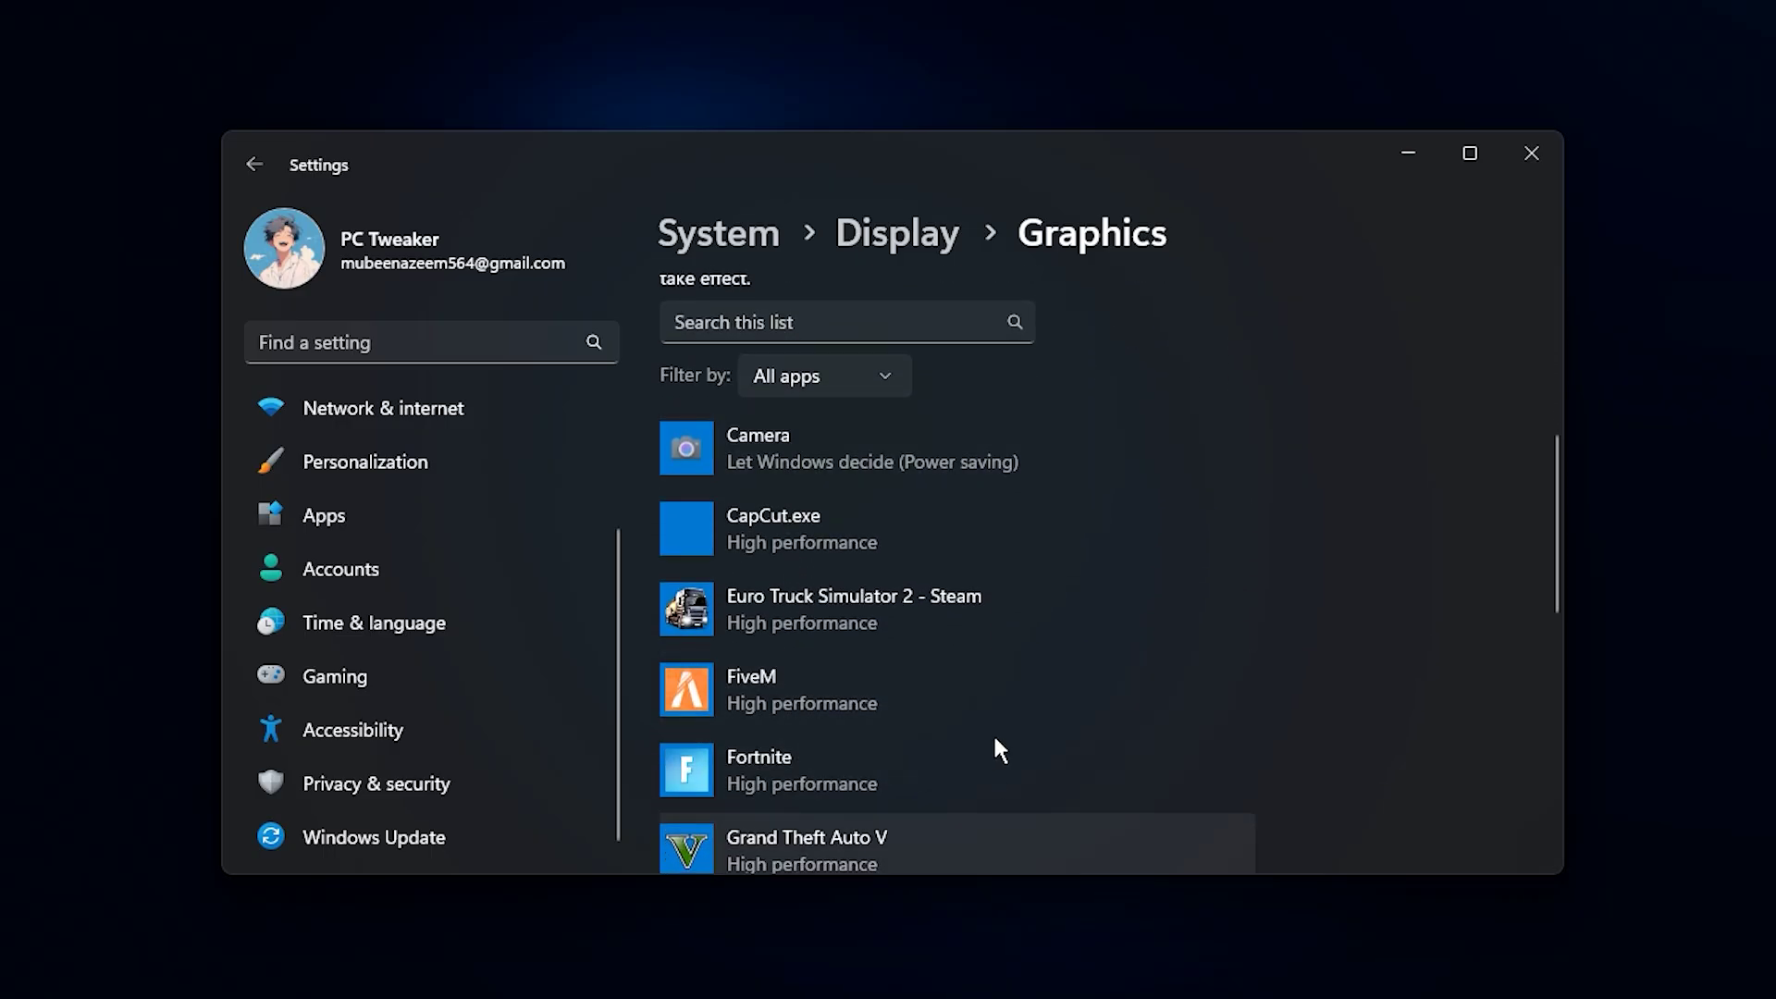
scroll(826, 677, "down", 2)
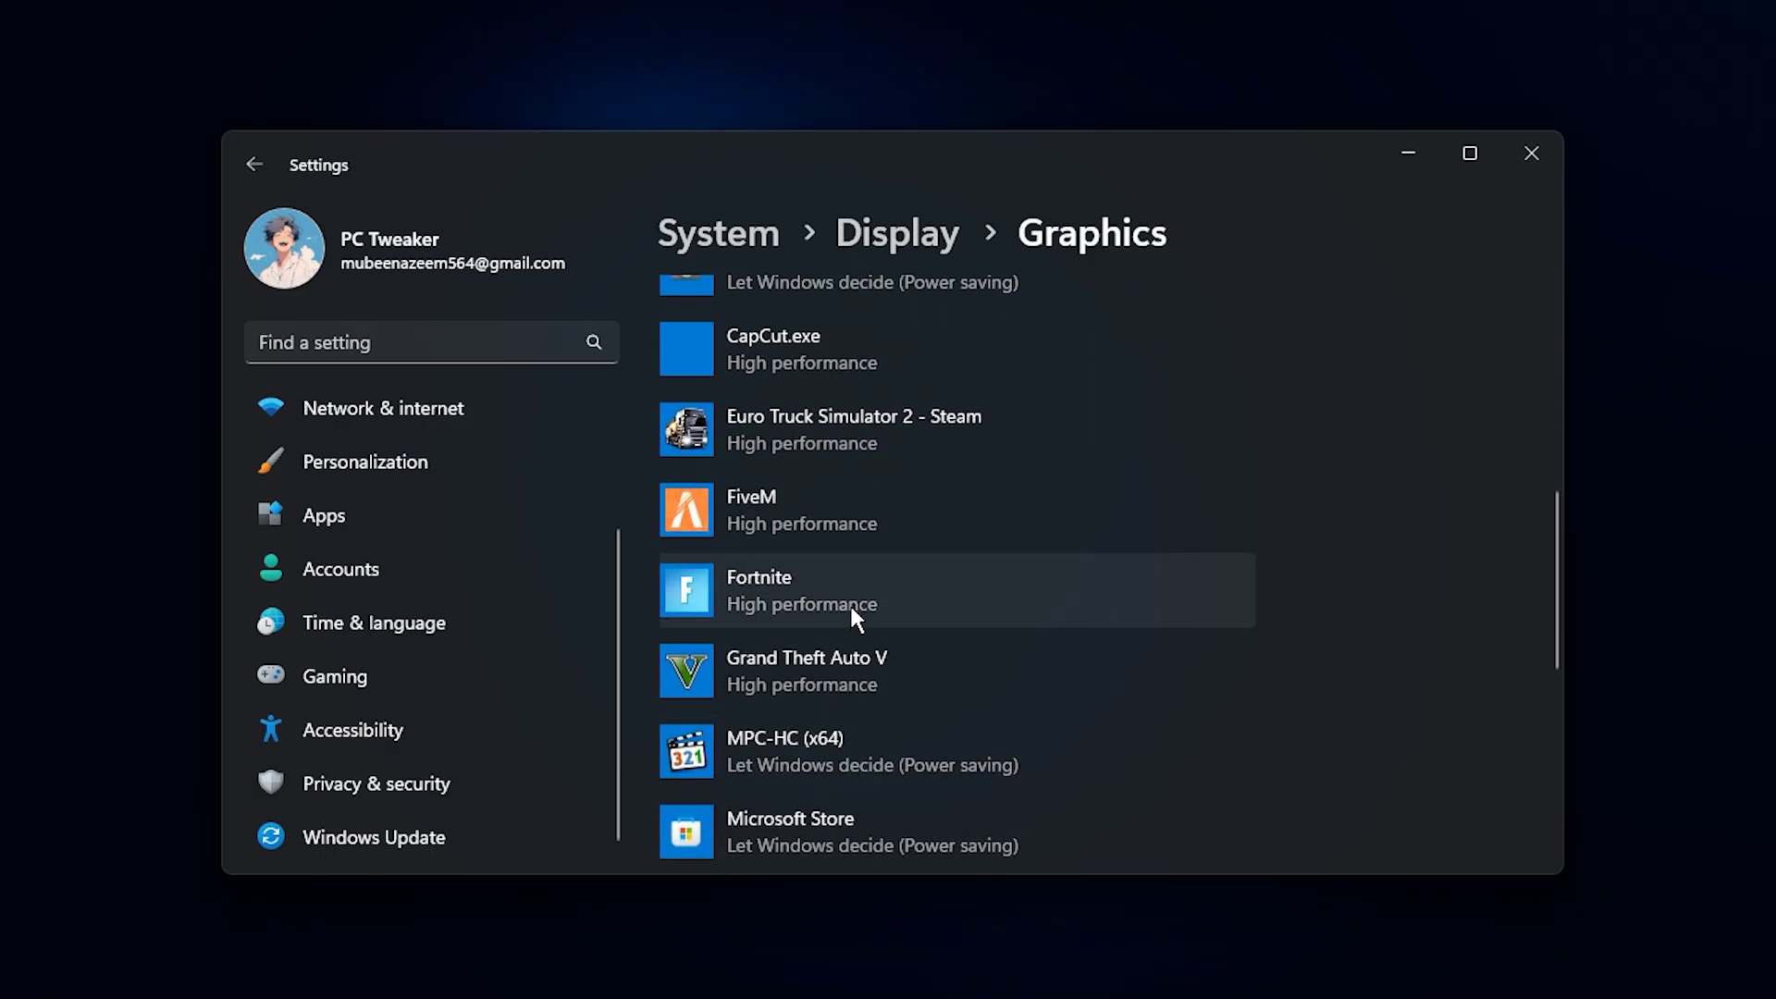
left_click(824, 579)
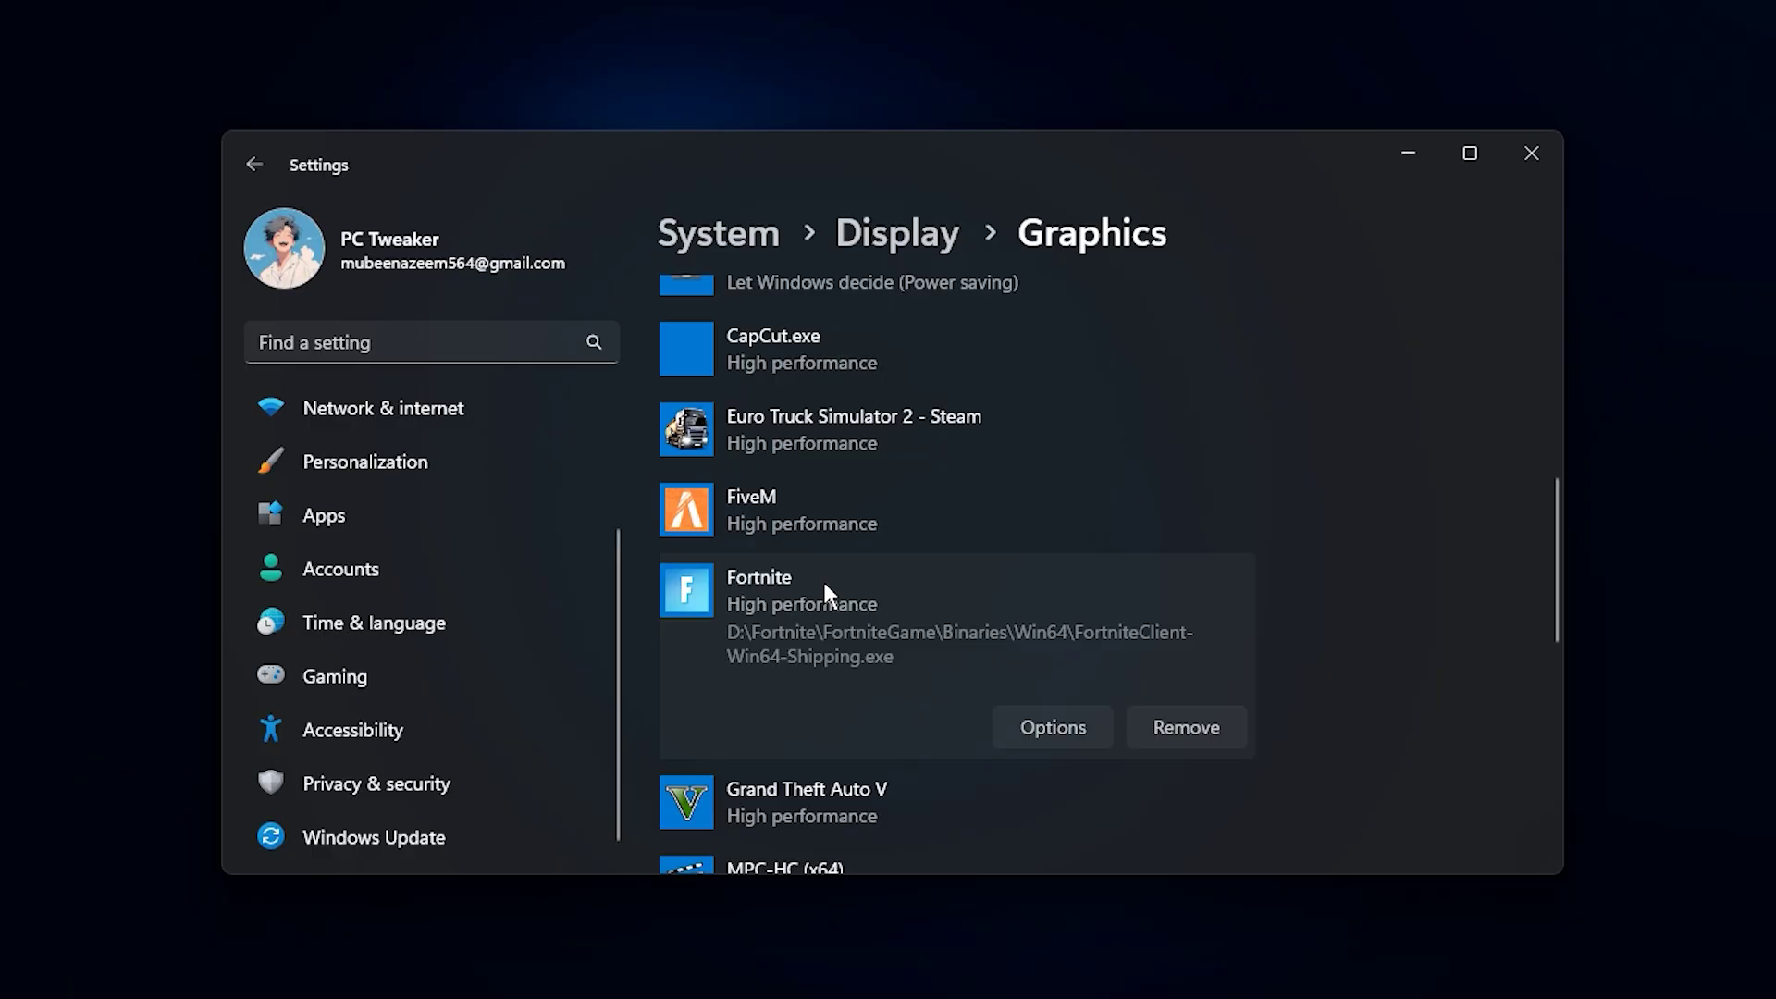
left_click(1052, 731)
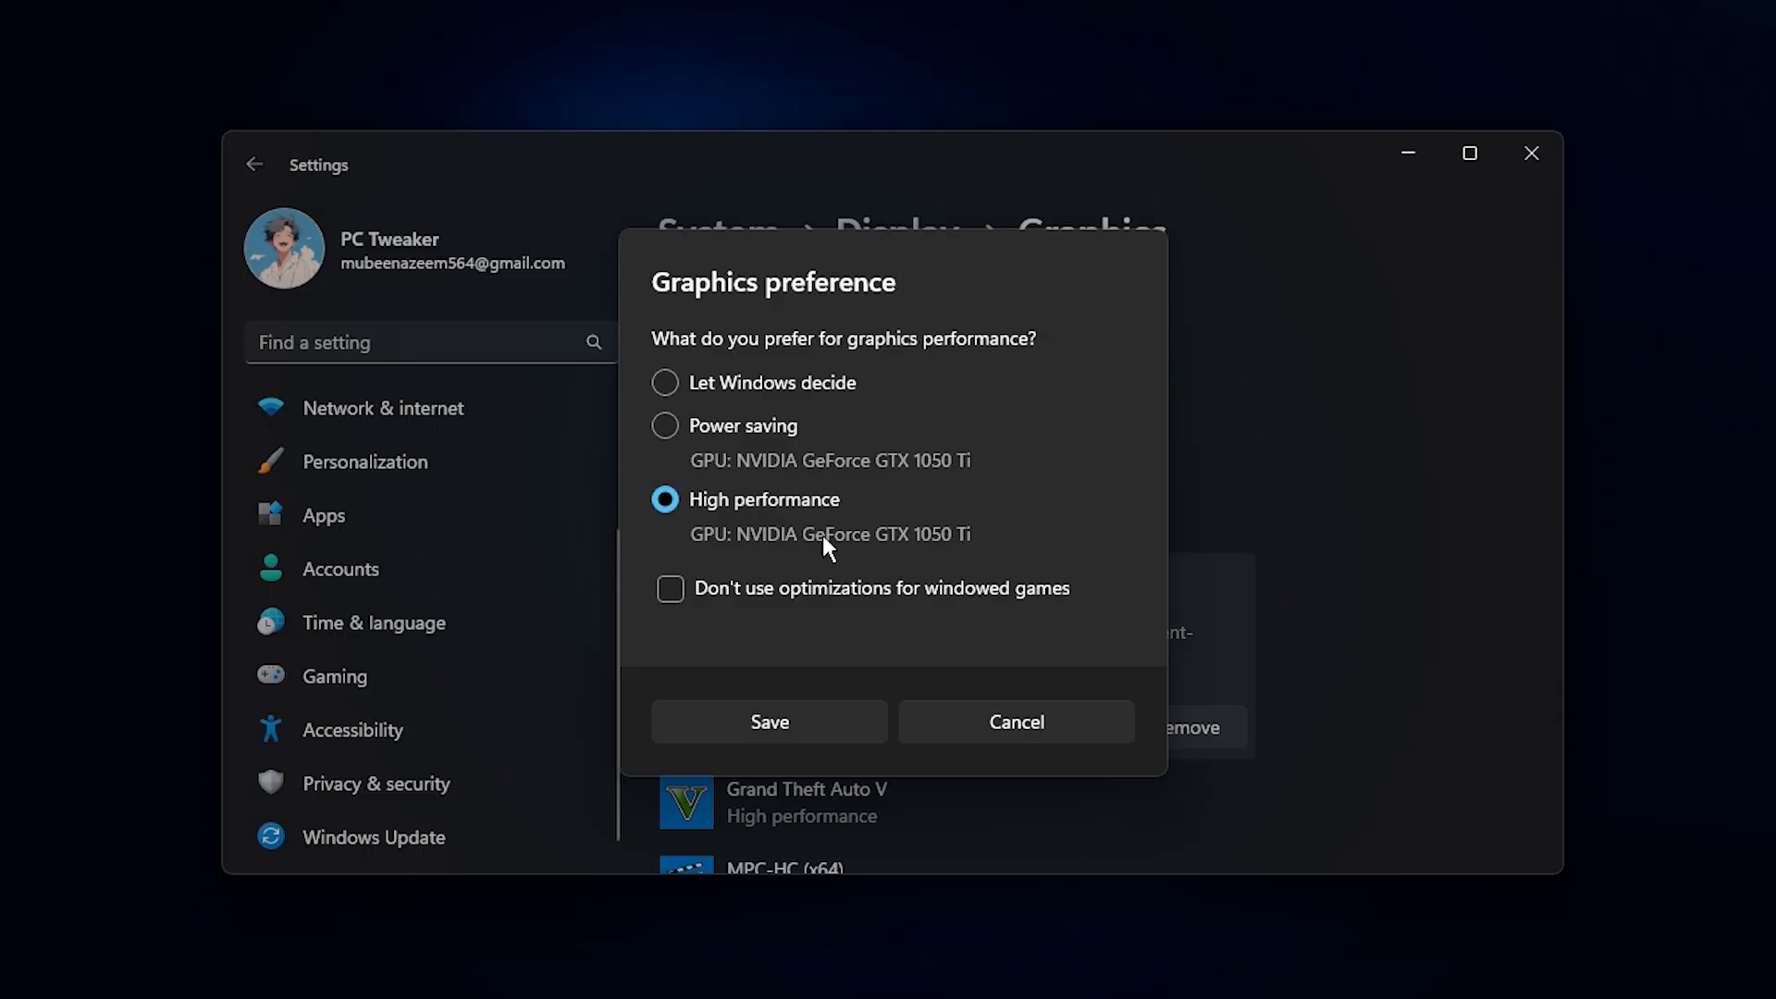
left_click(794, 509)
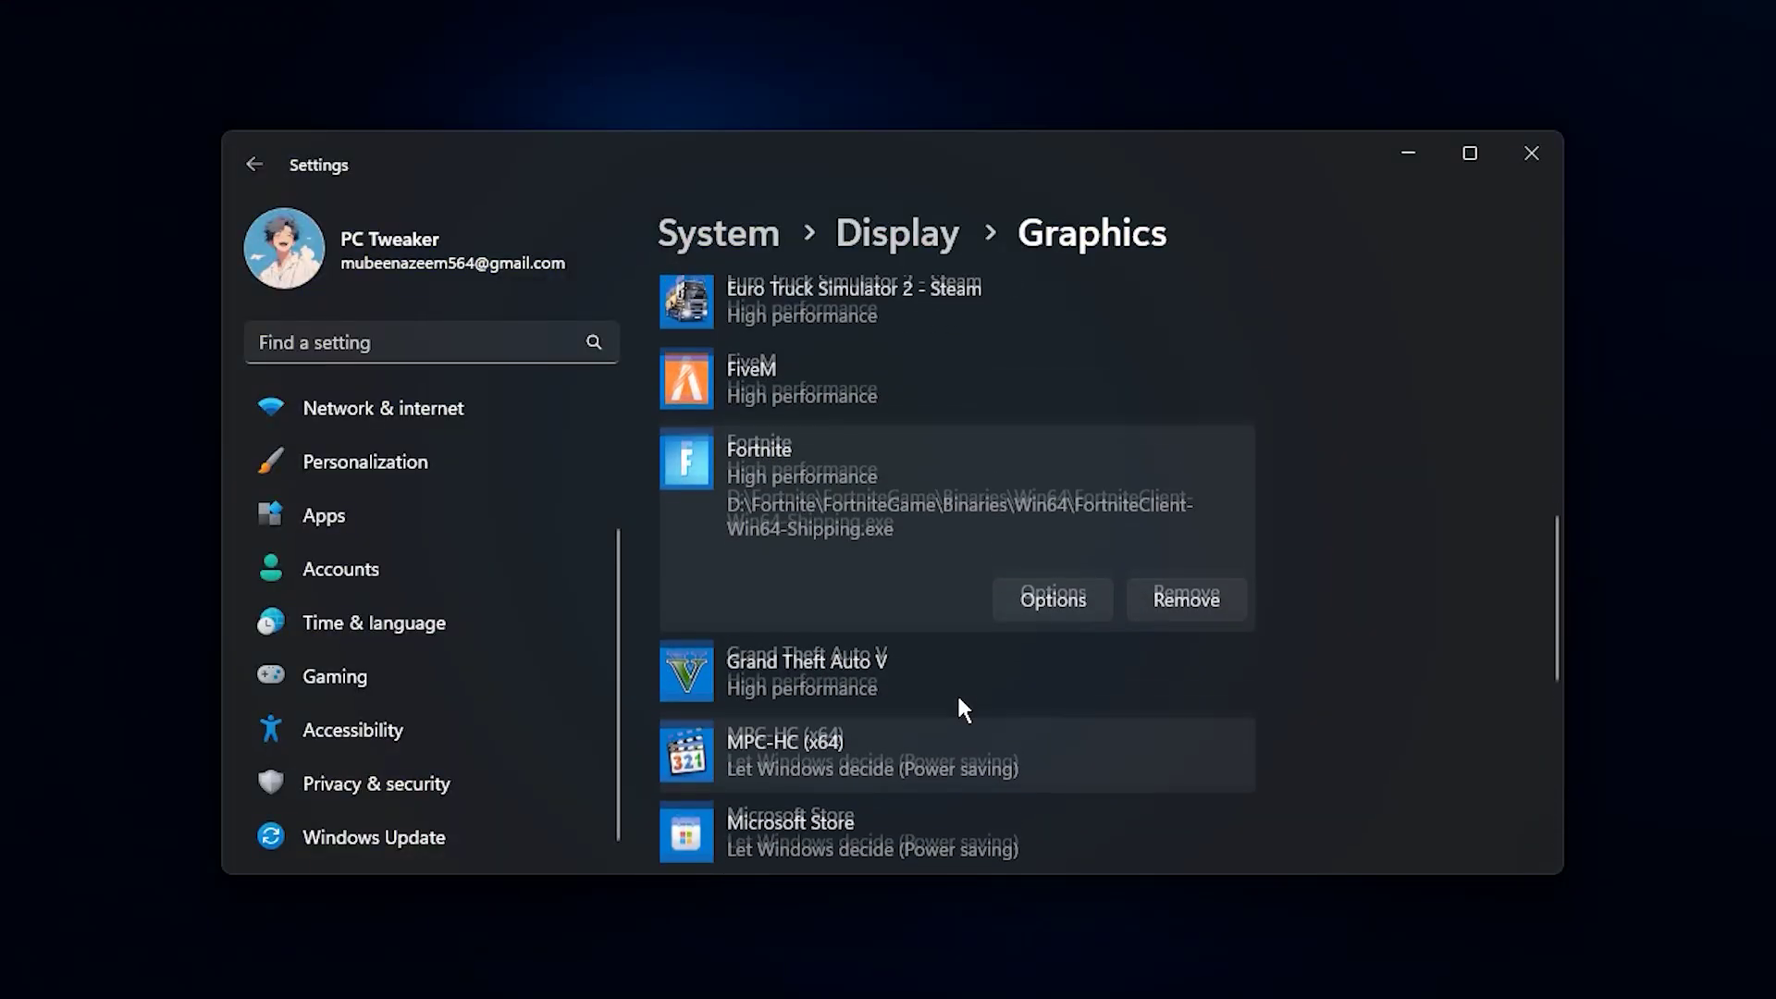
scroll(1135, 739, "up", 1)
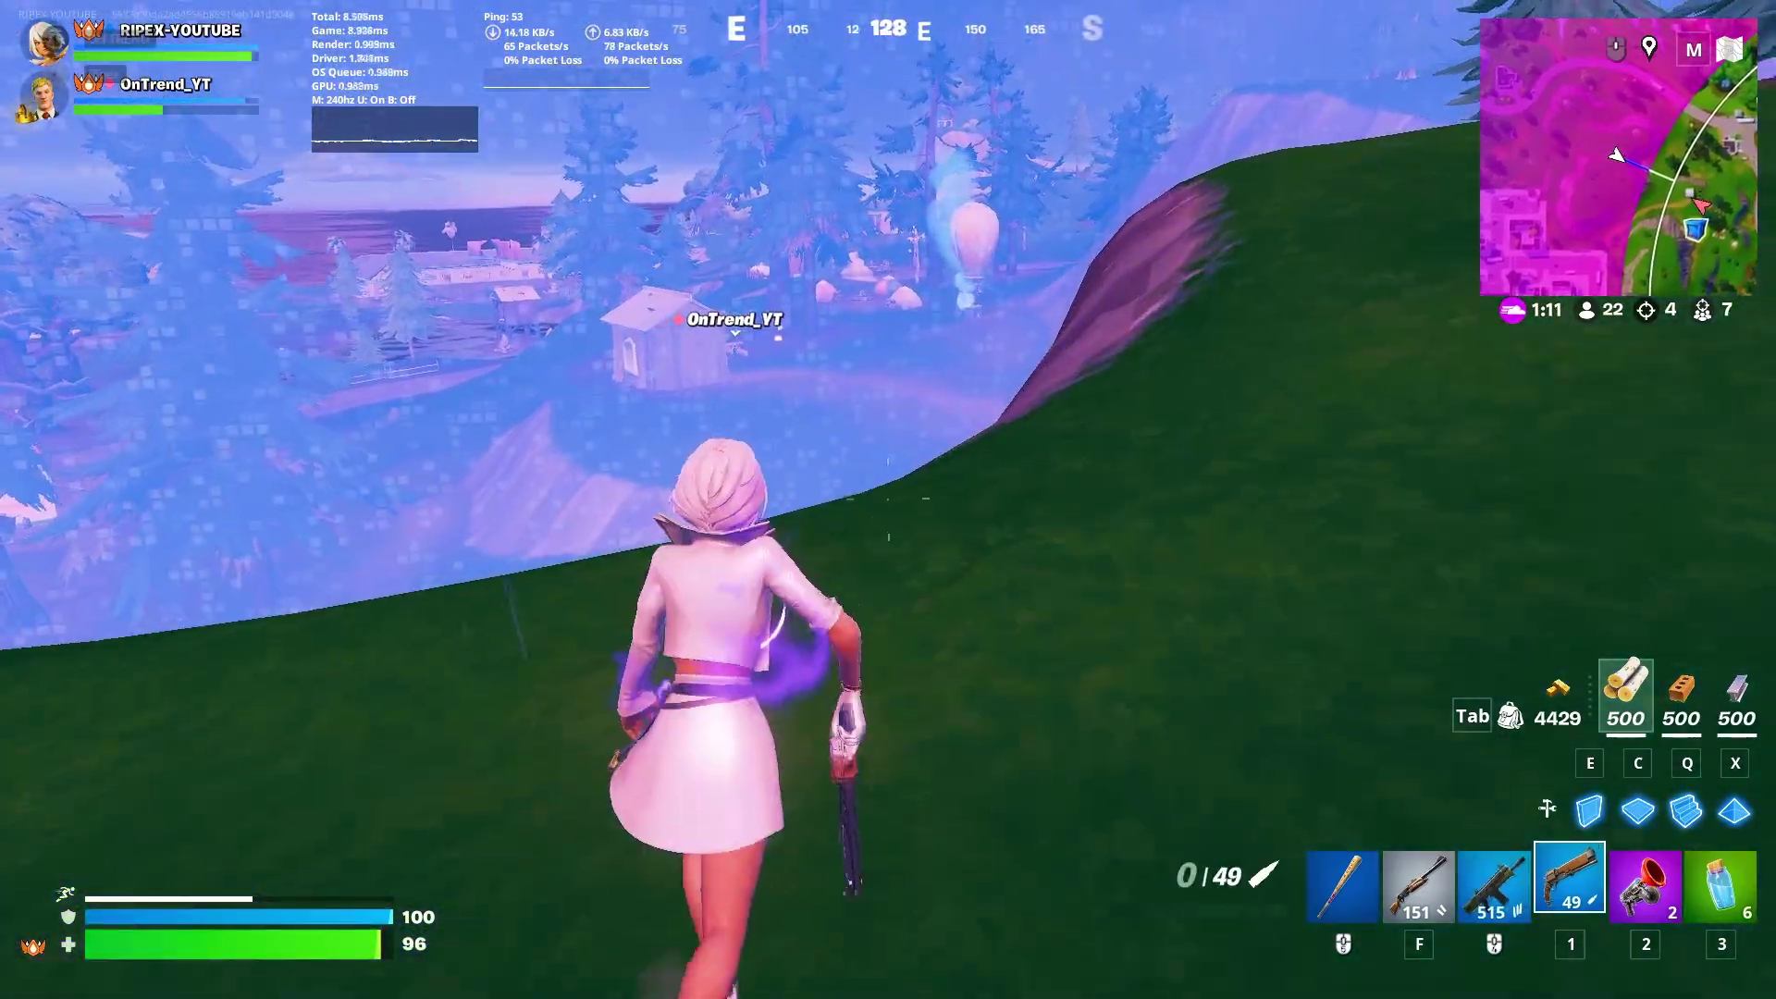
- Fire the Mammoth Pistol, then grapple forward toward the wooden build
key("r")
key("w")
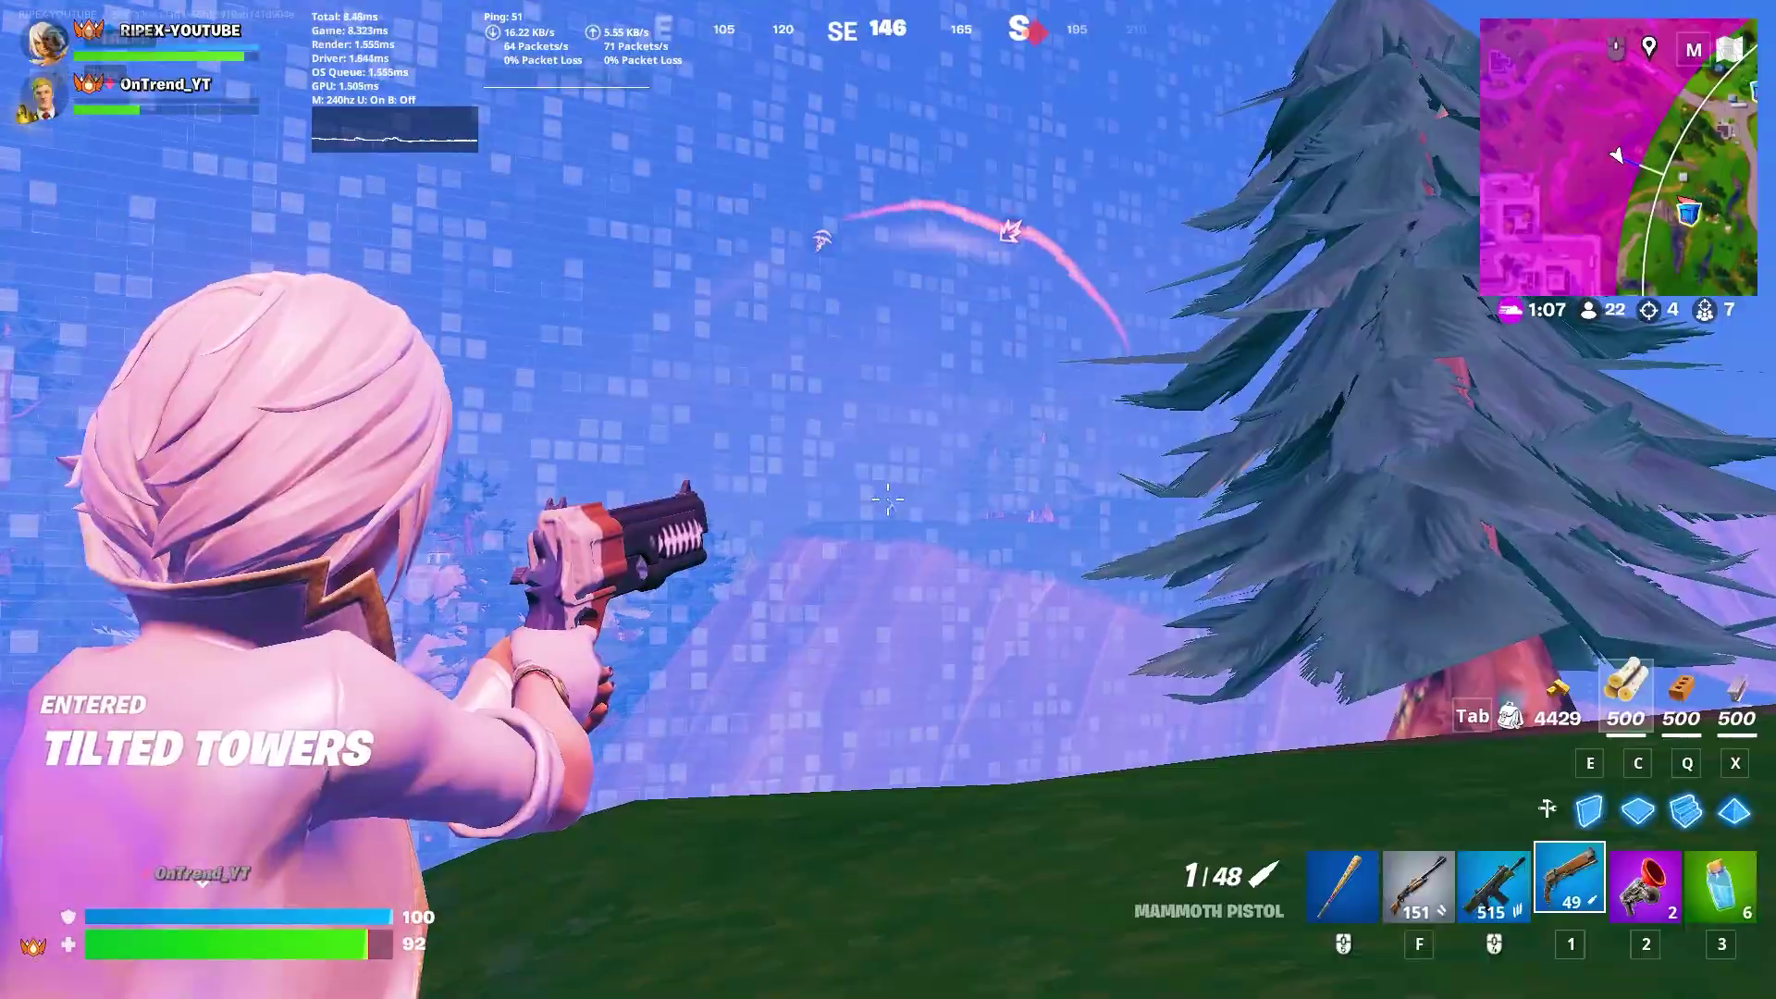
left_click(888, 499)
key("2")
left_click(888, 500)
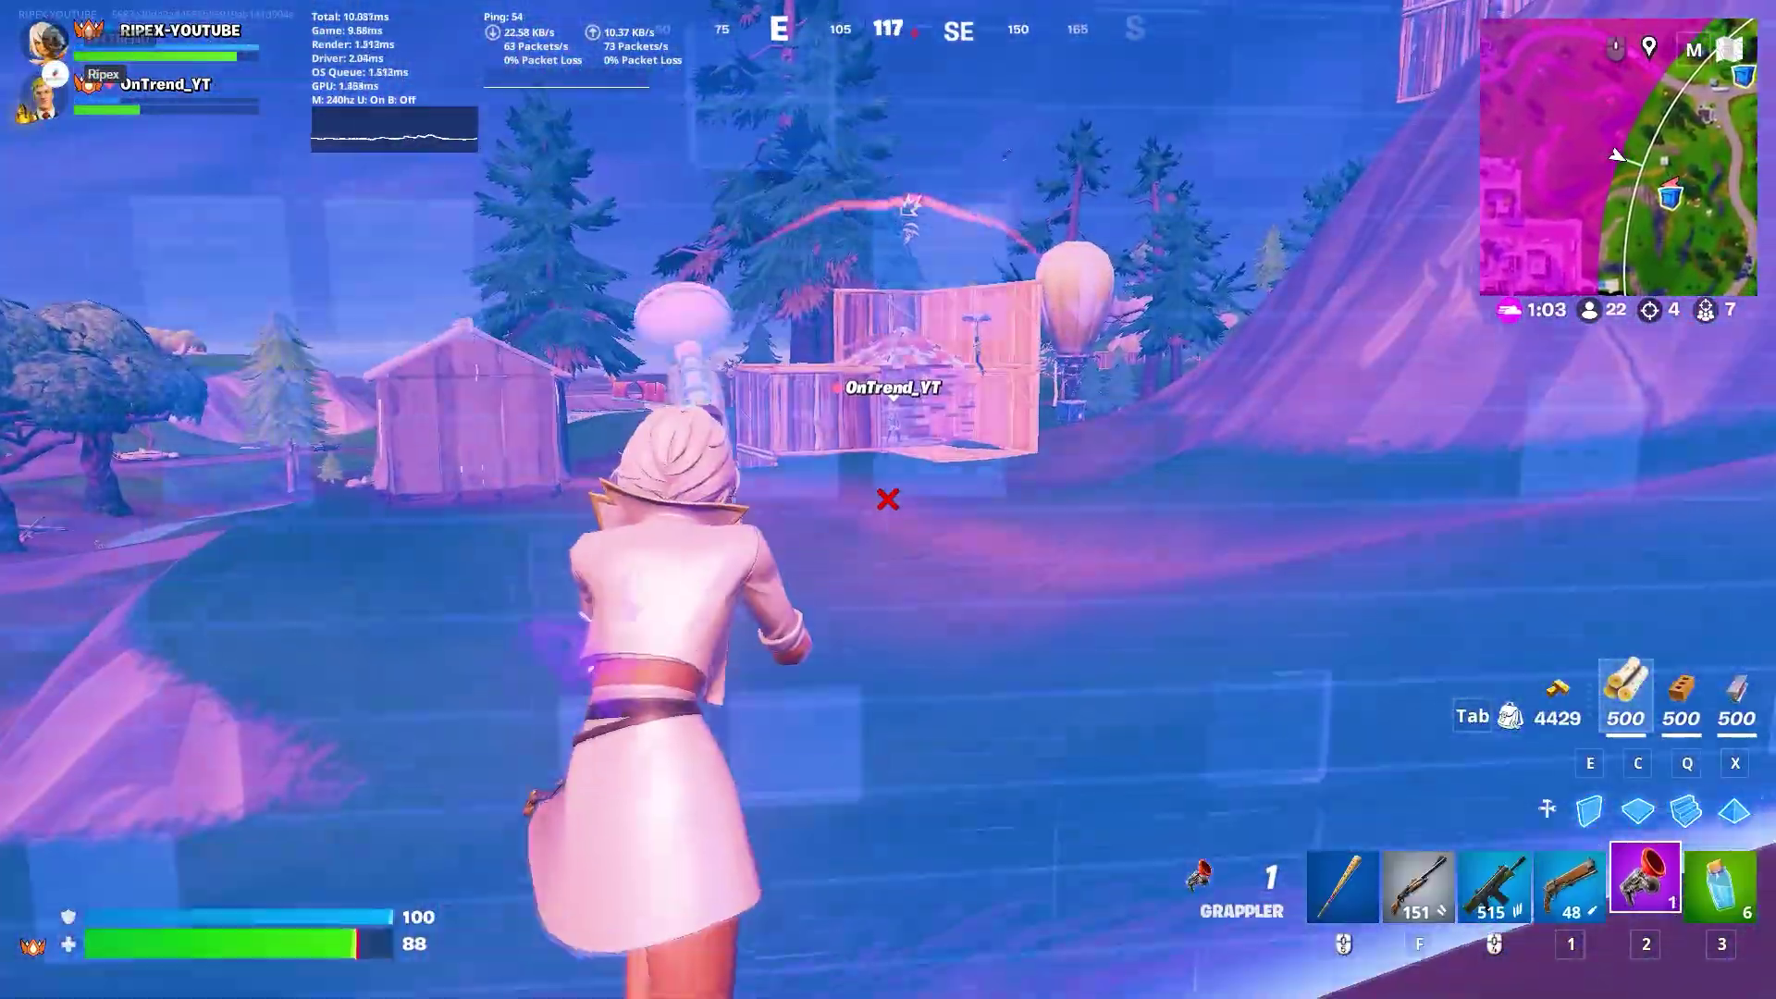
left_click(888, 500)
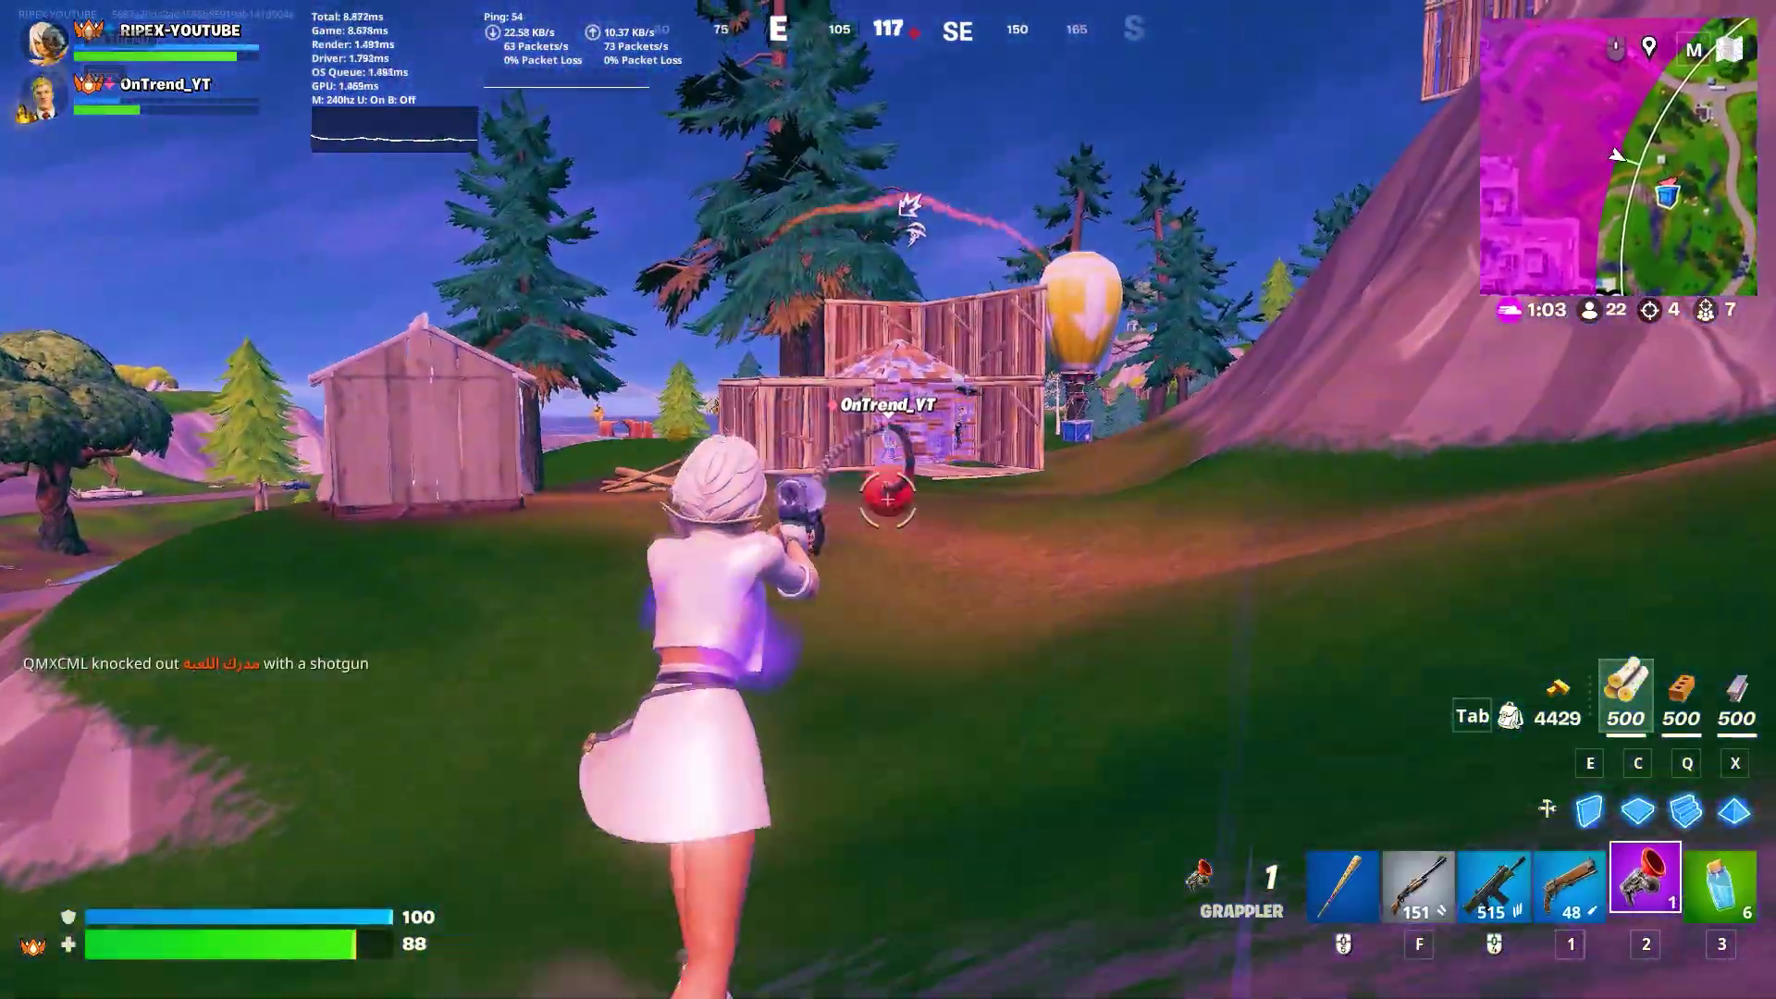
- Knock down the enemy in the build with the Pump Shotgun and Hammer Assault Rifle, then switch to the pickaxe
key("f")
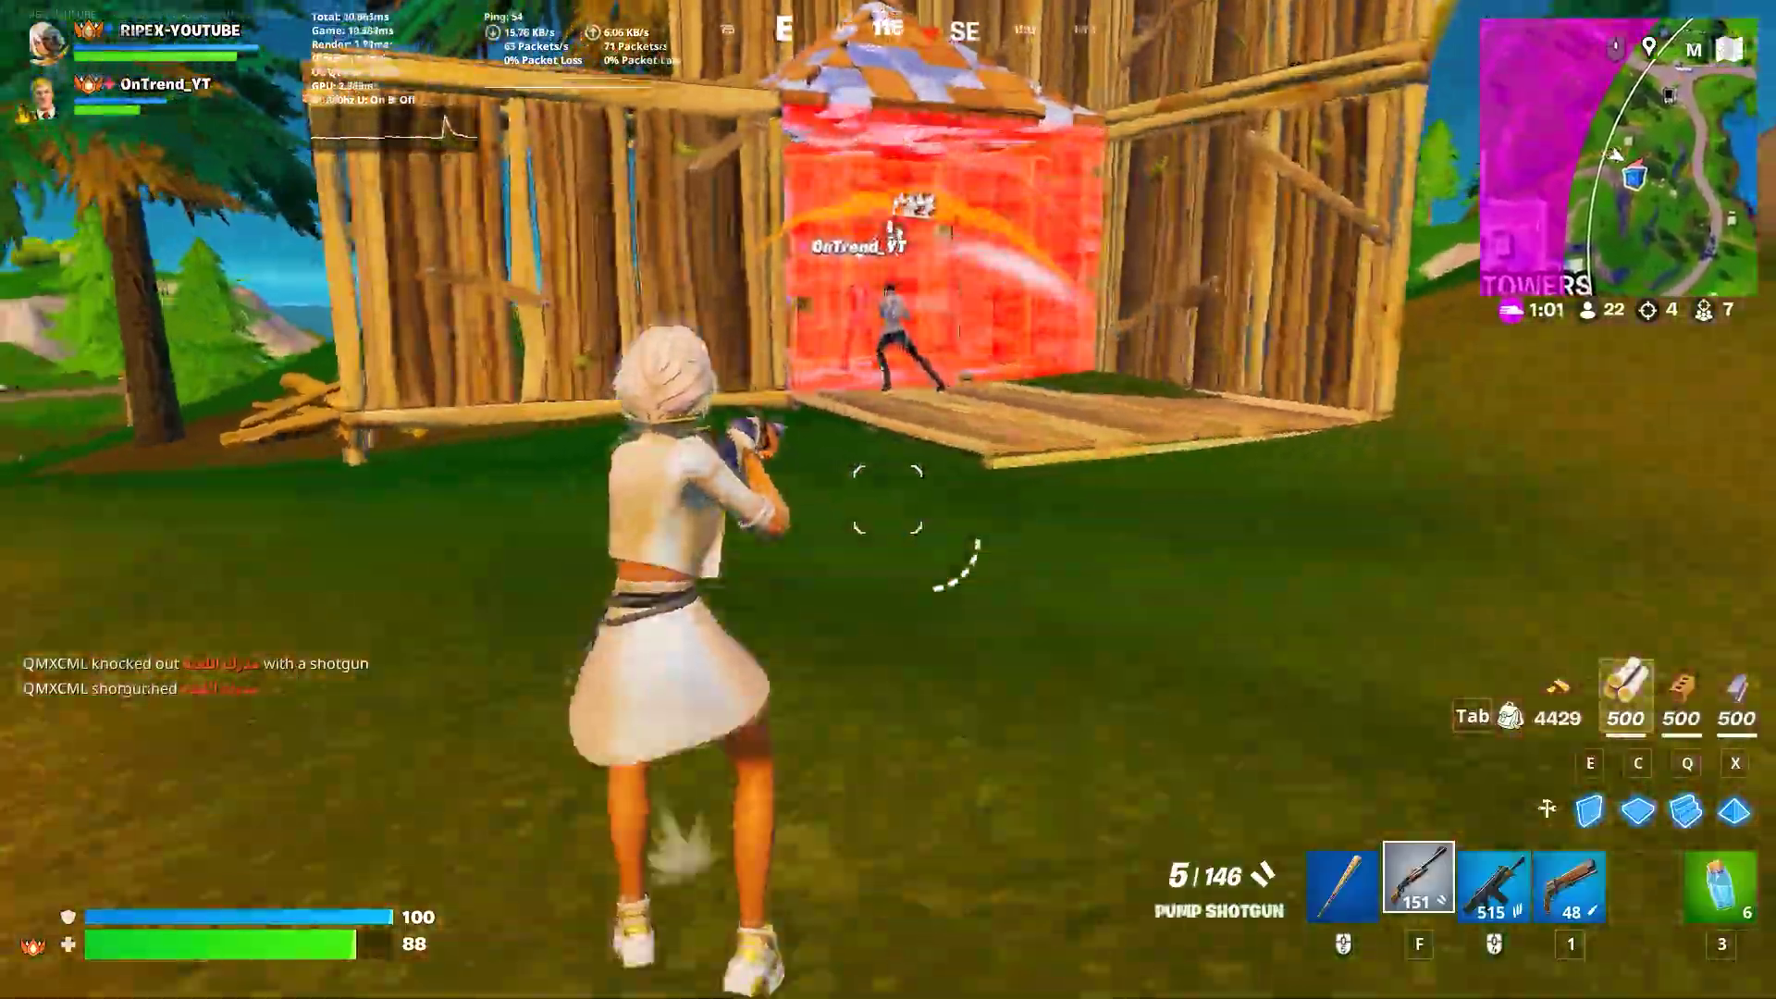
left_click(888, 501)
left_click(888, 501)
key("f")
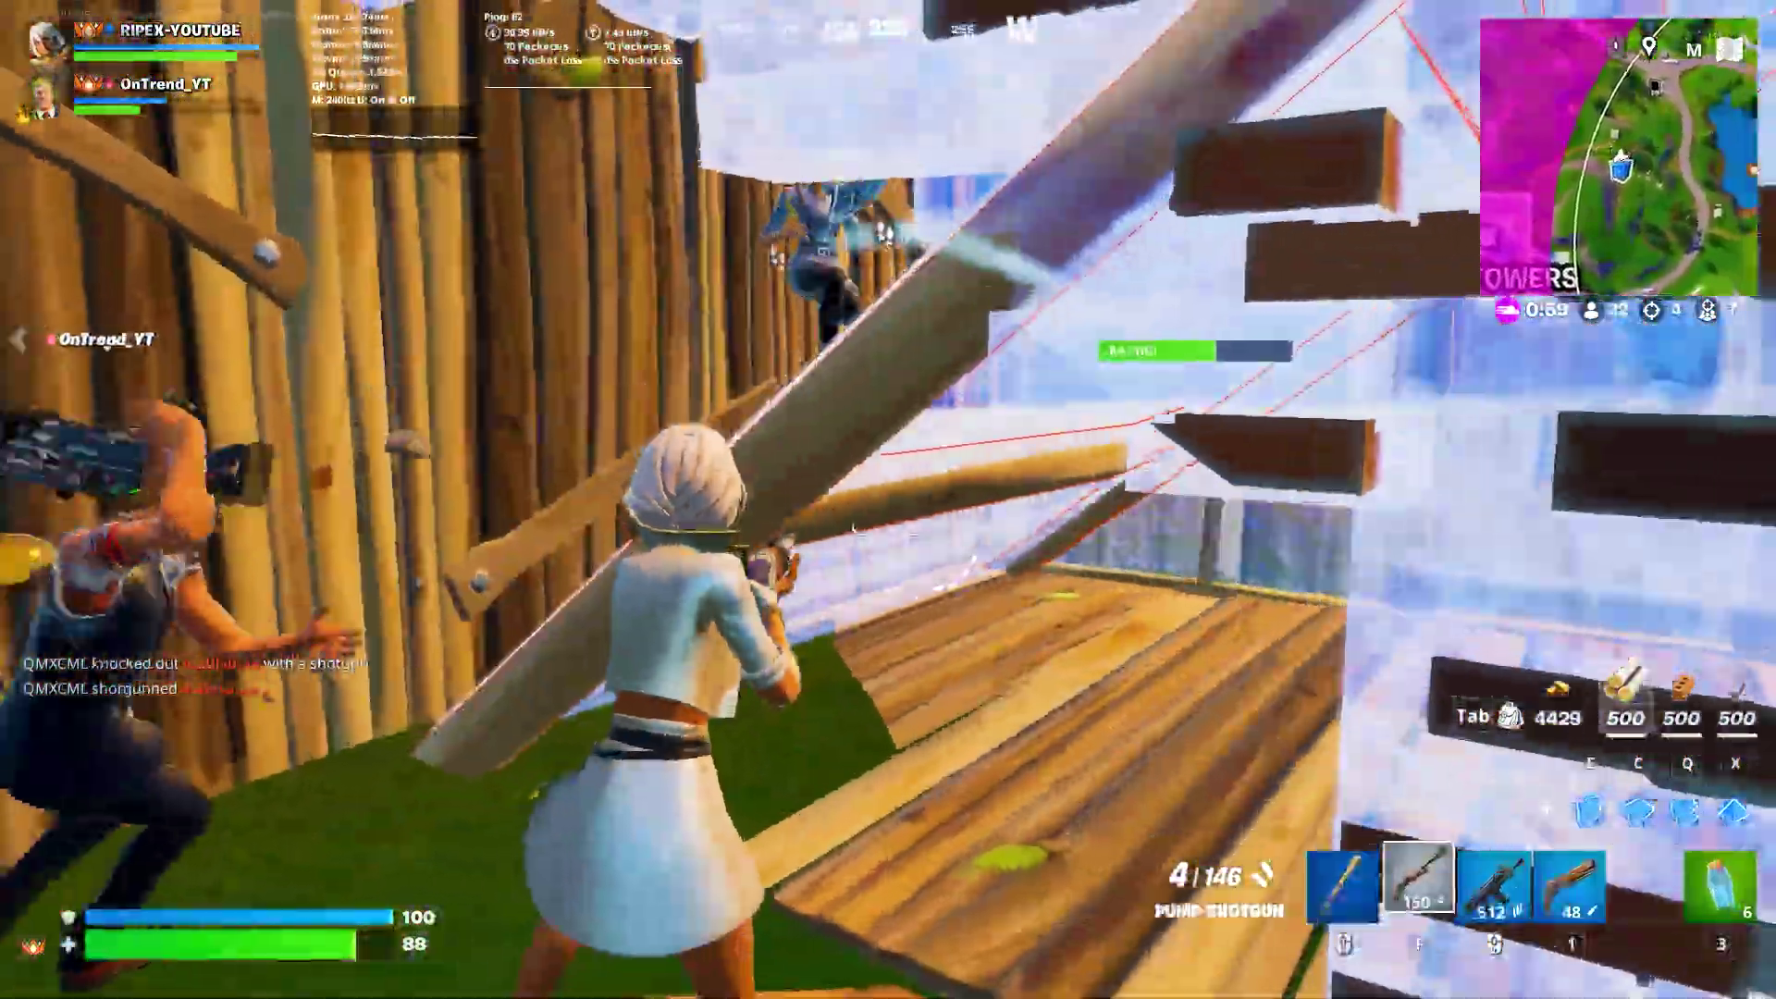
left_click(888, 500)
key("3")
left_click(888, 500)
left_click(889, 500)
key("f")
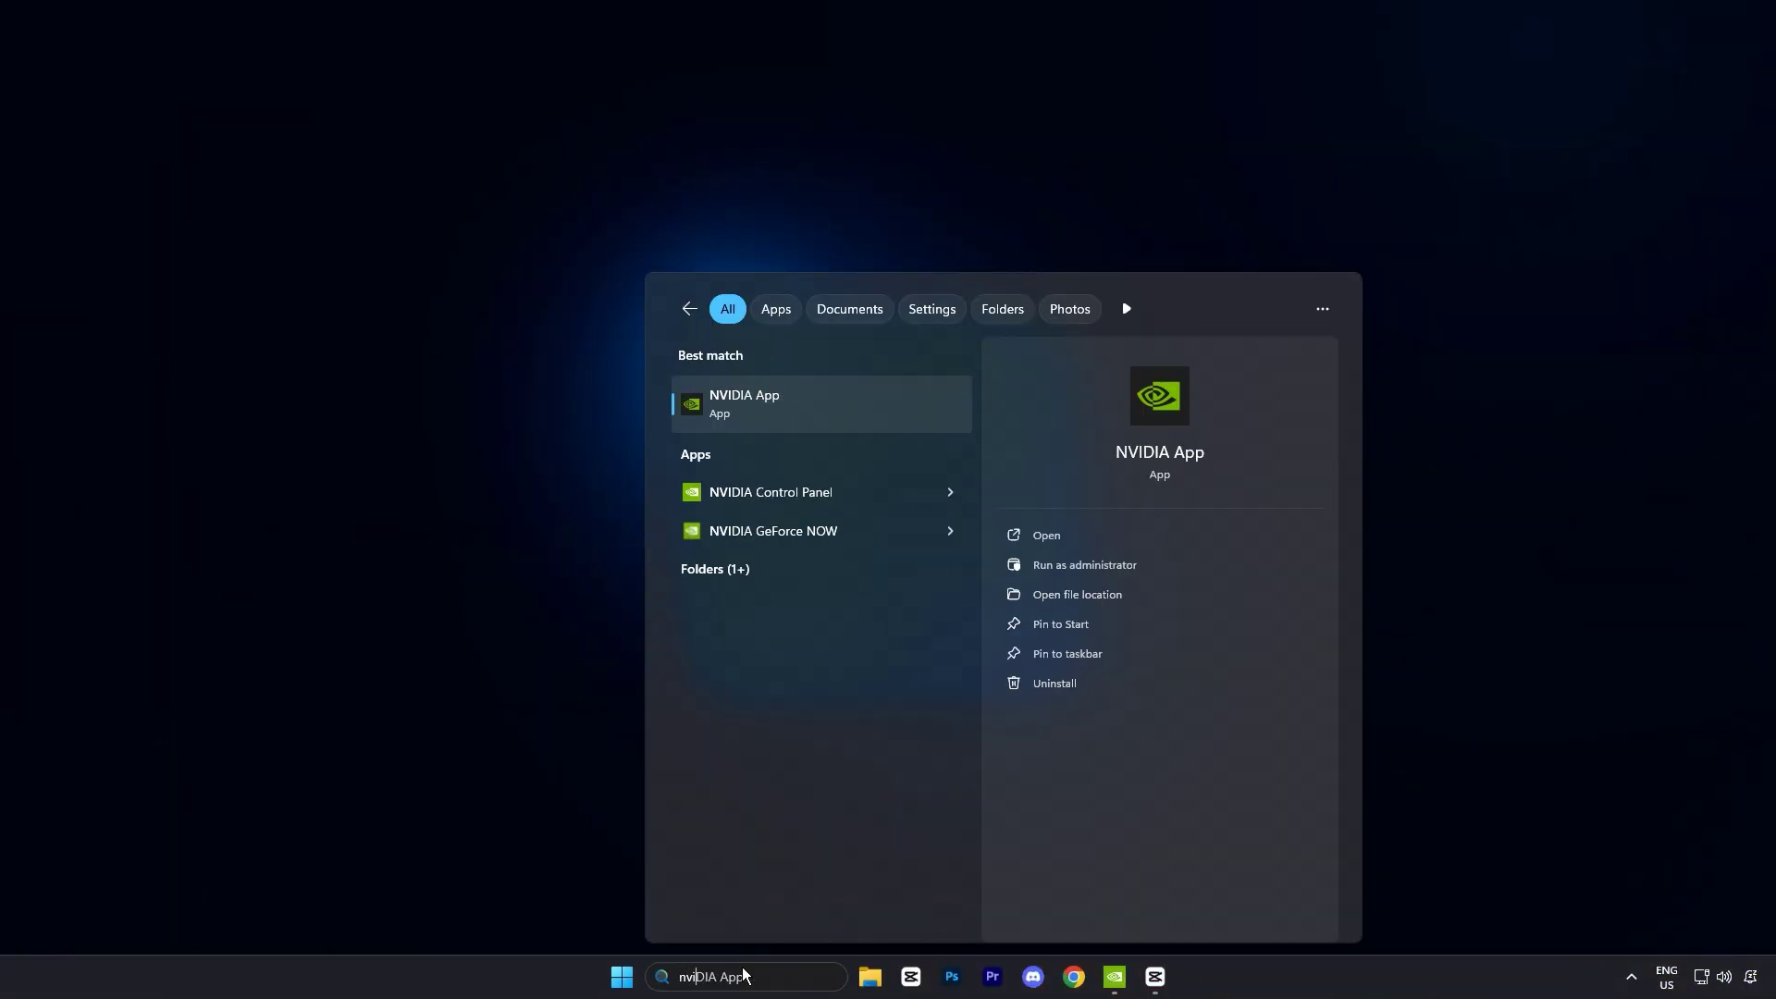
- Find 'nvidi' in search, launch NVIDIA Control Panel and show Manage 3D Settings
type("di")
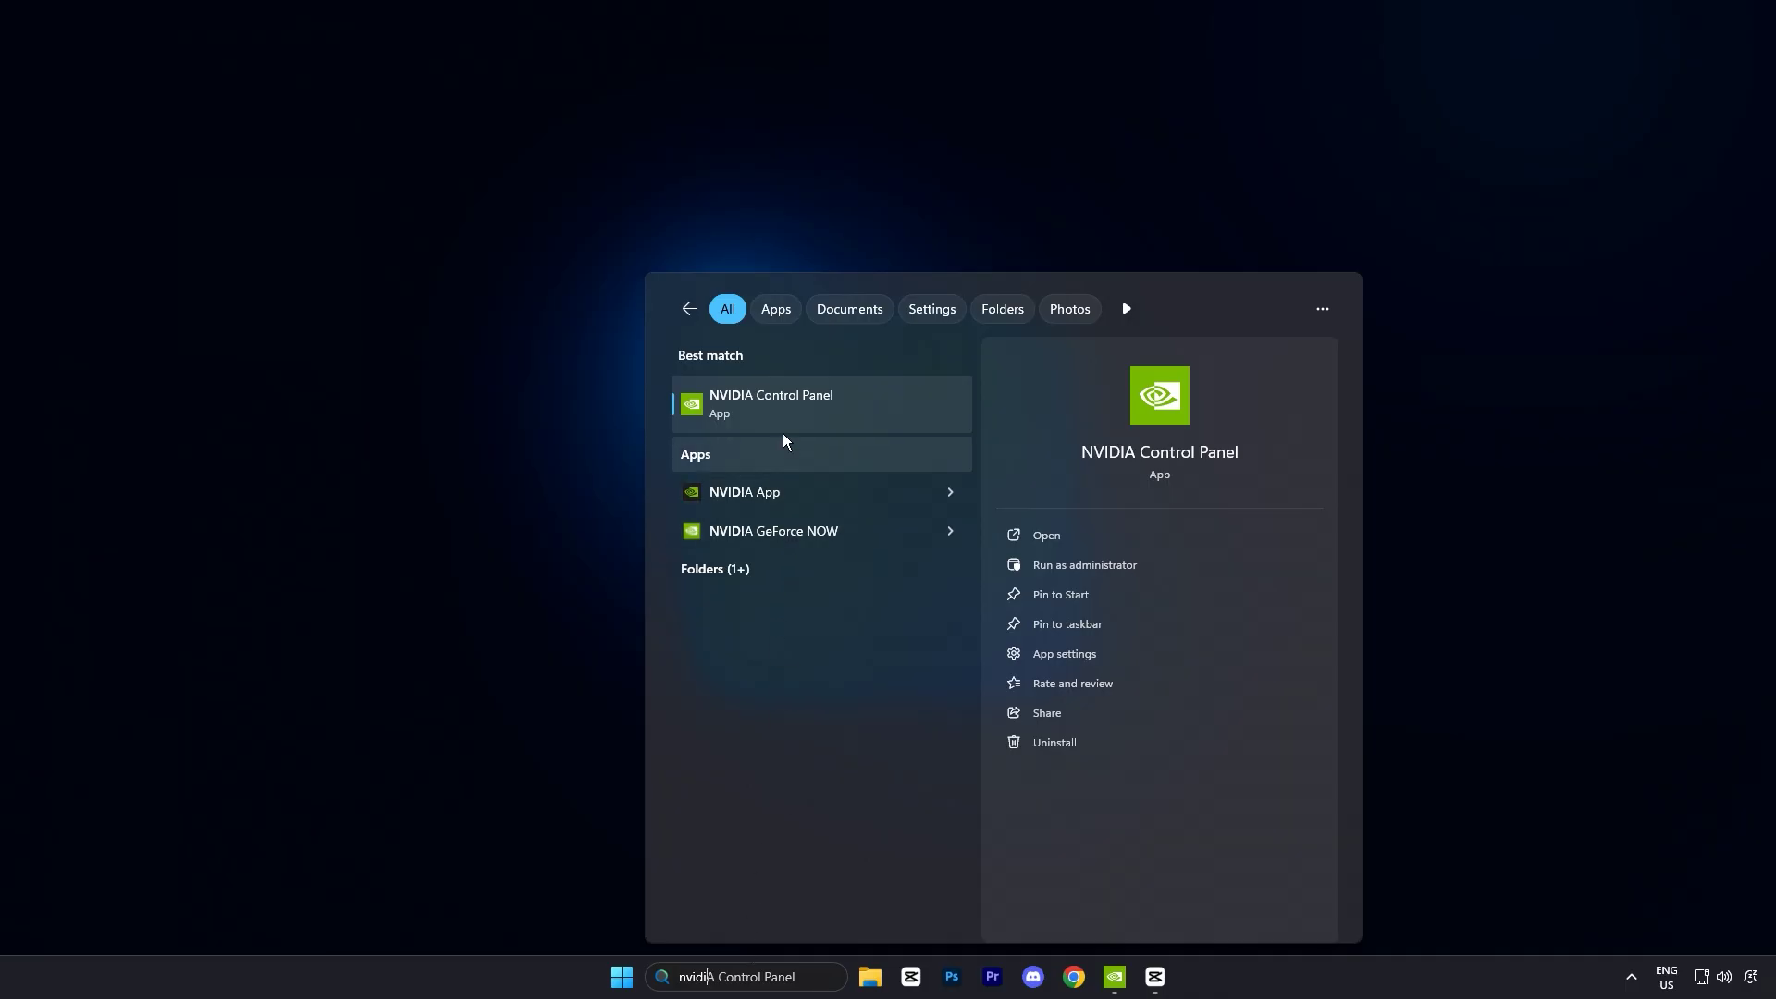
left_click(800, 413)
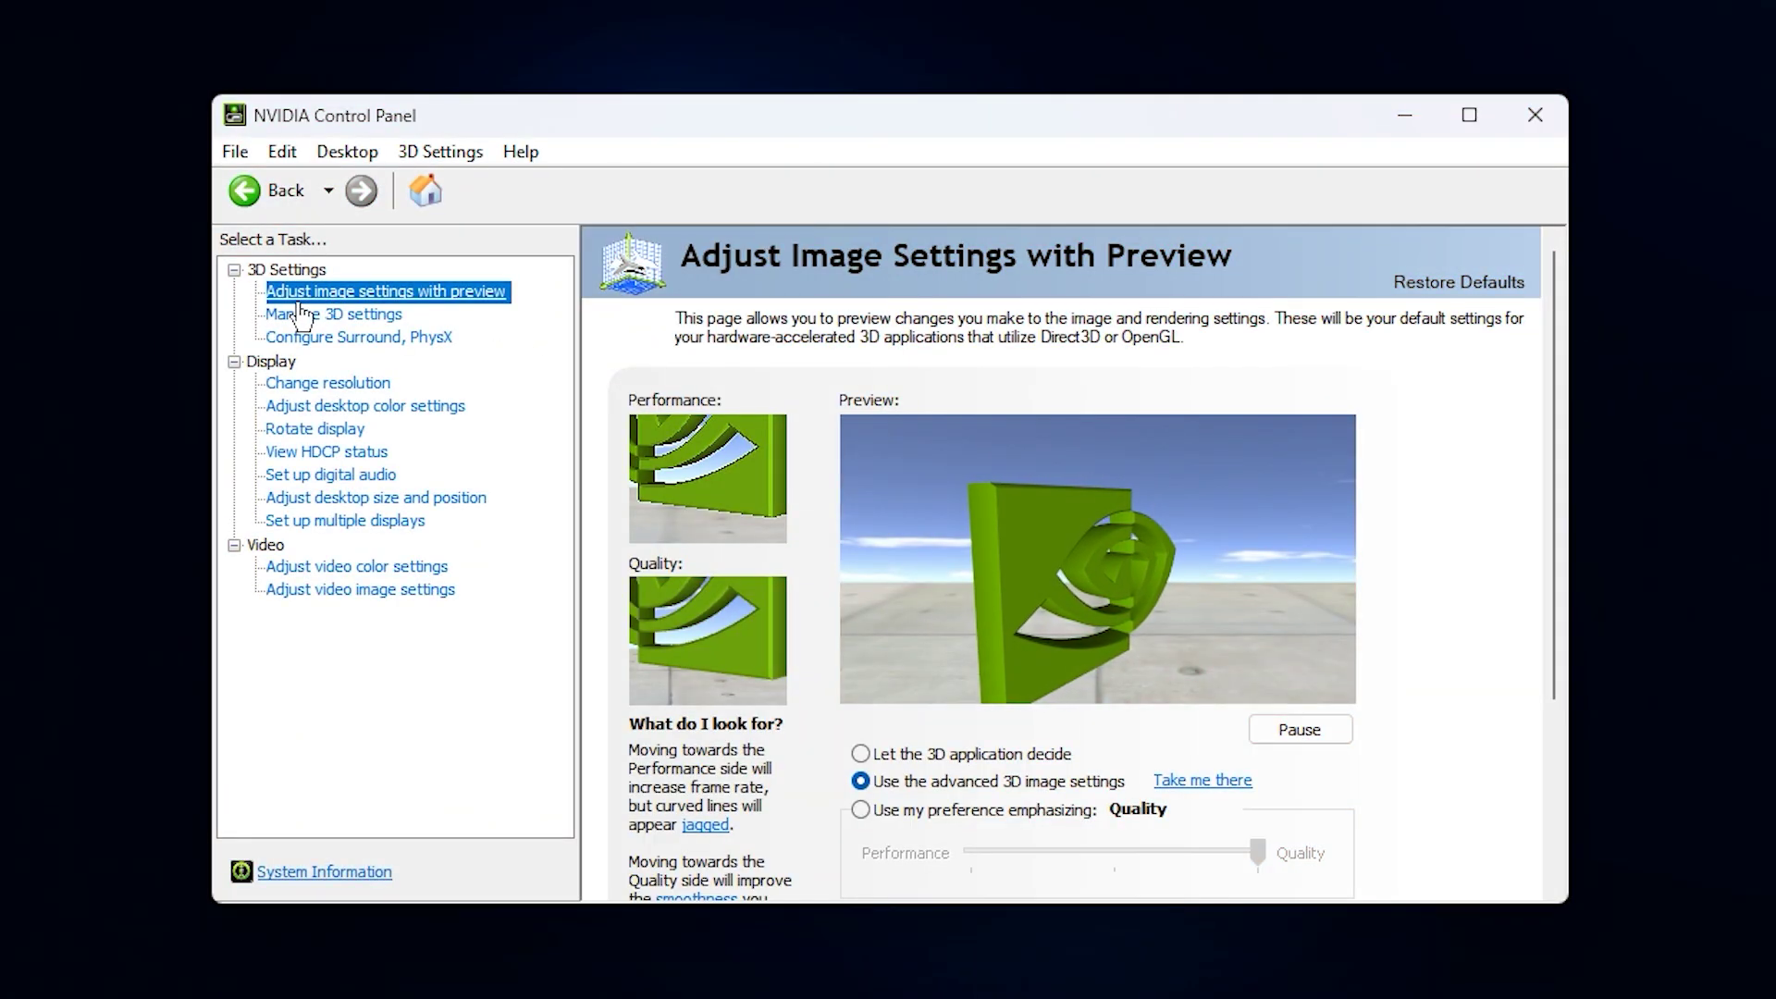
left_click(309, 318)
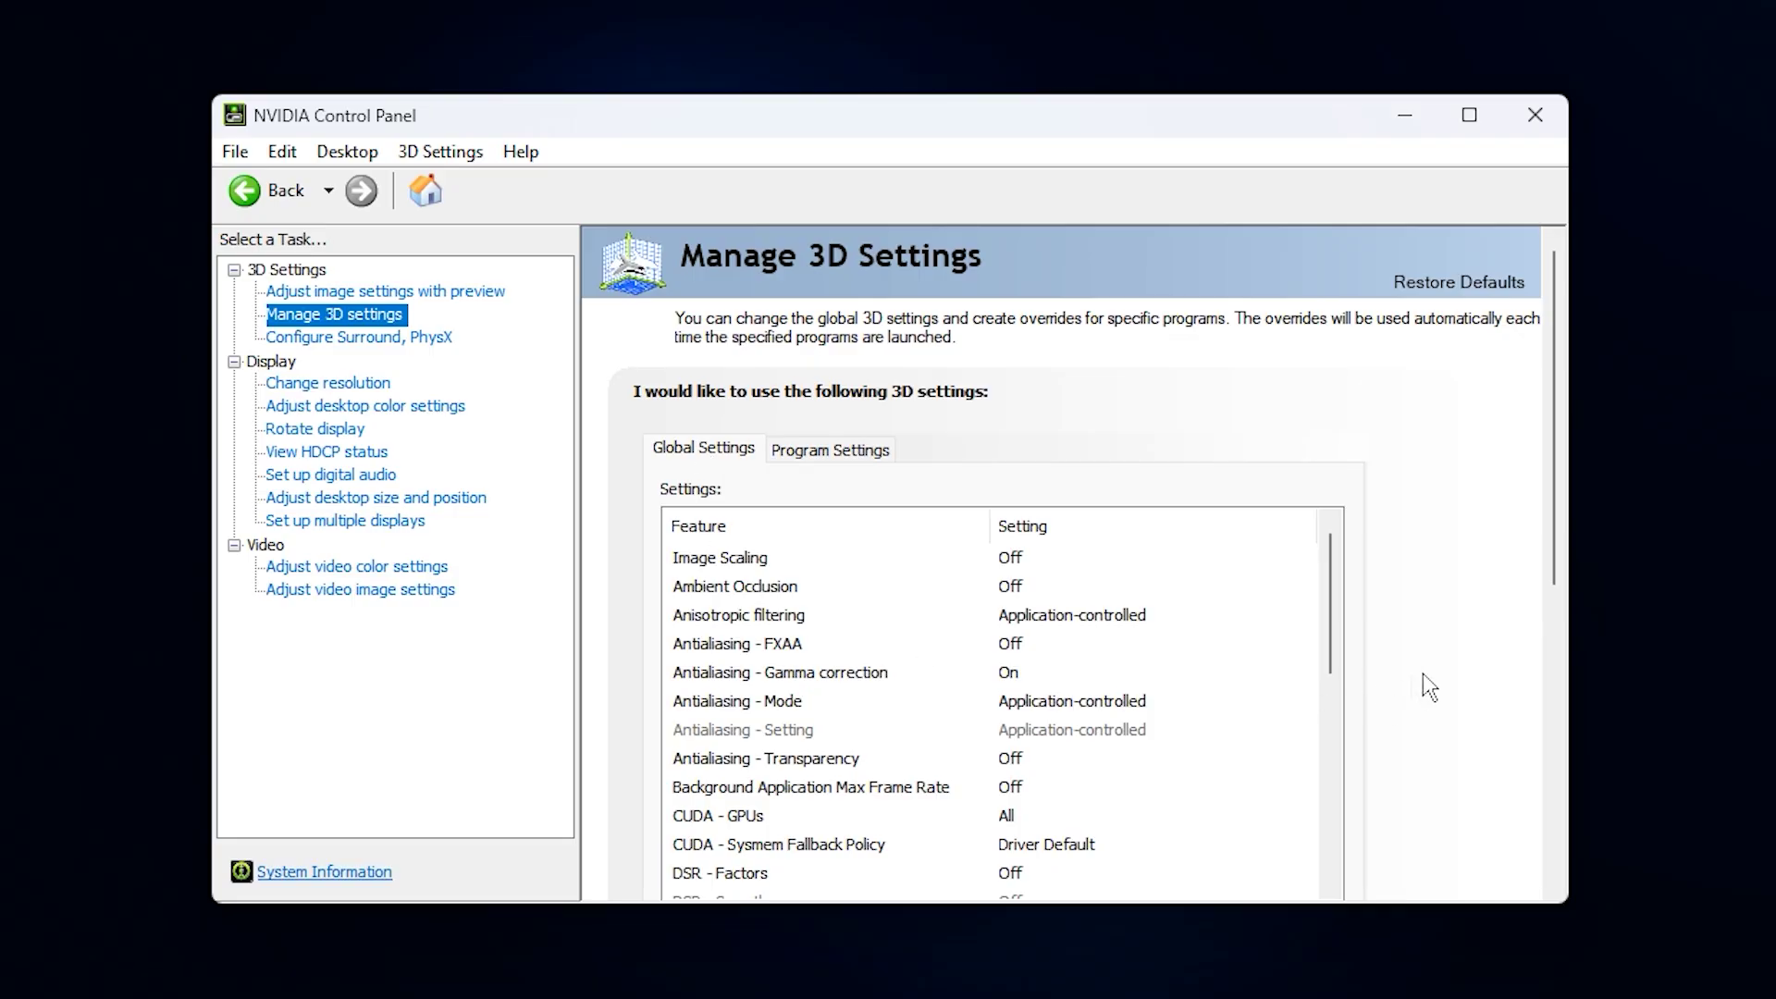
- Change the global Power management mode to Prefer maximum performance
scroll(1432, 655, "down", 2)
scroll(1093, 574, "down", 3)
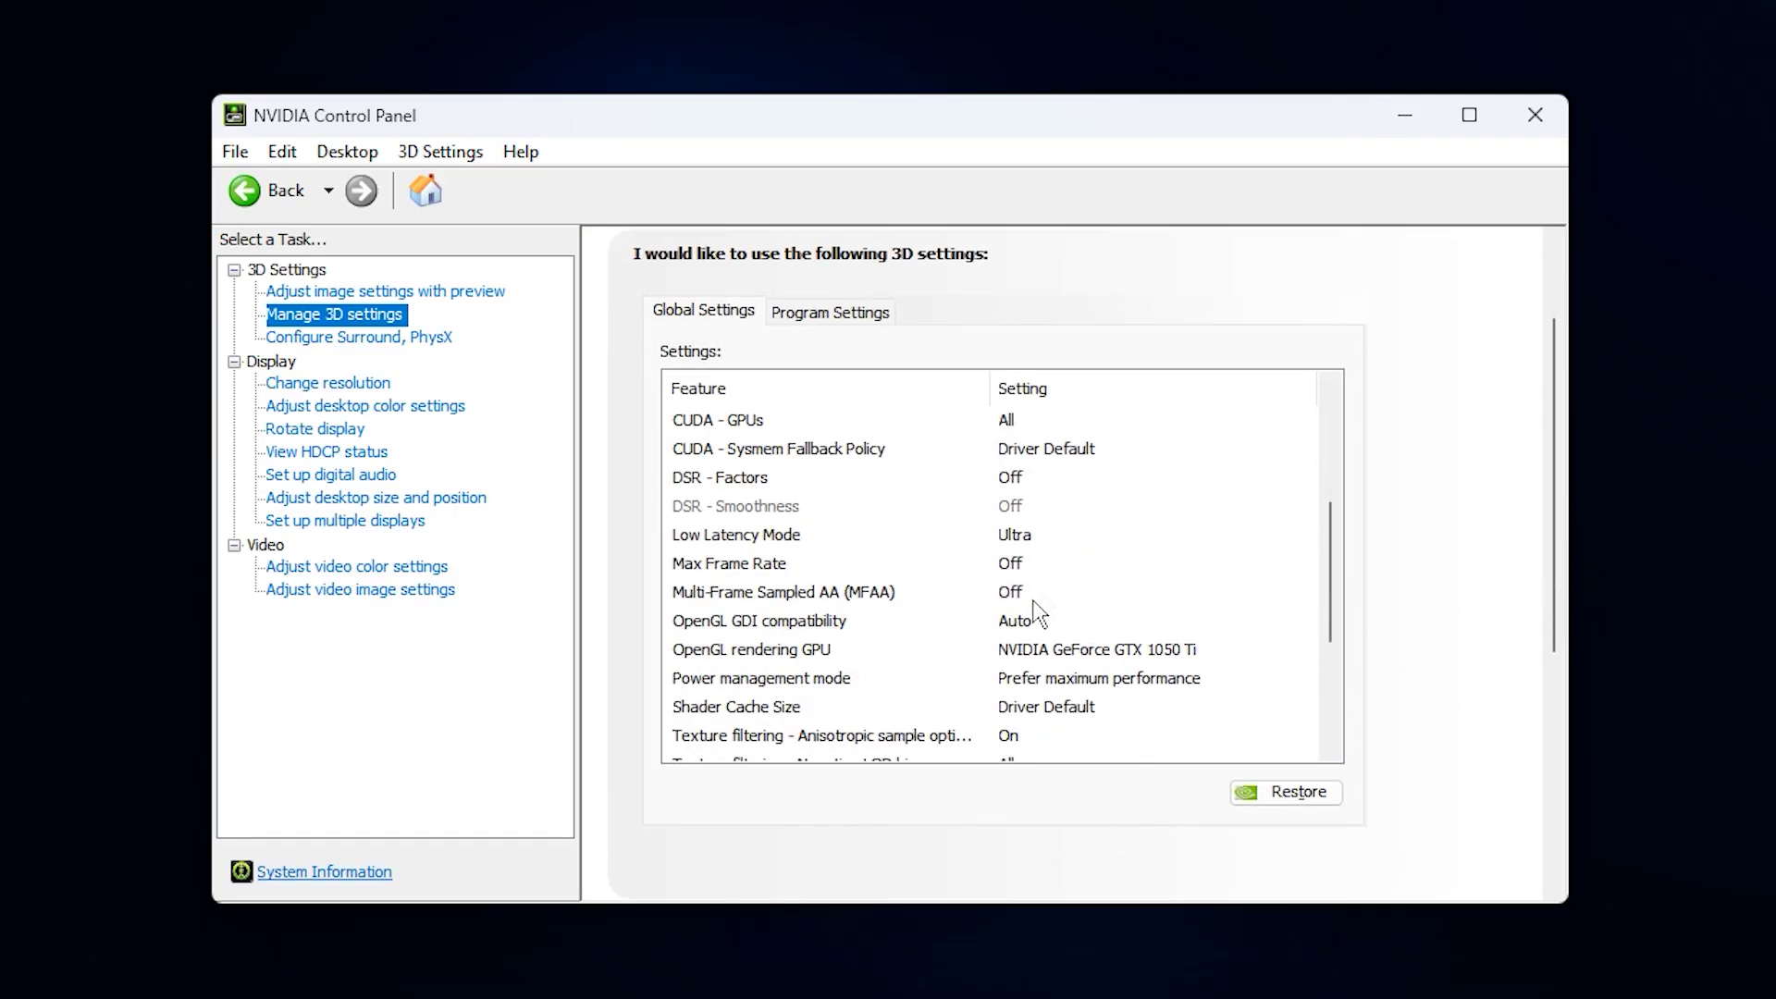
left_click(760, 682)
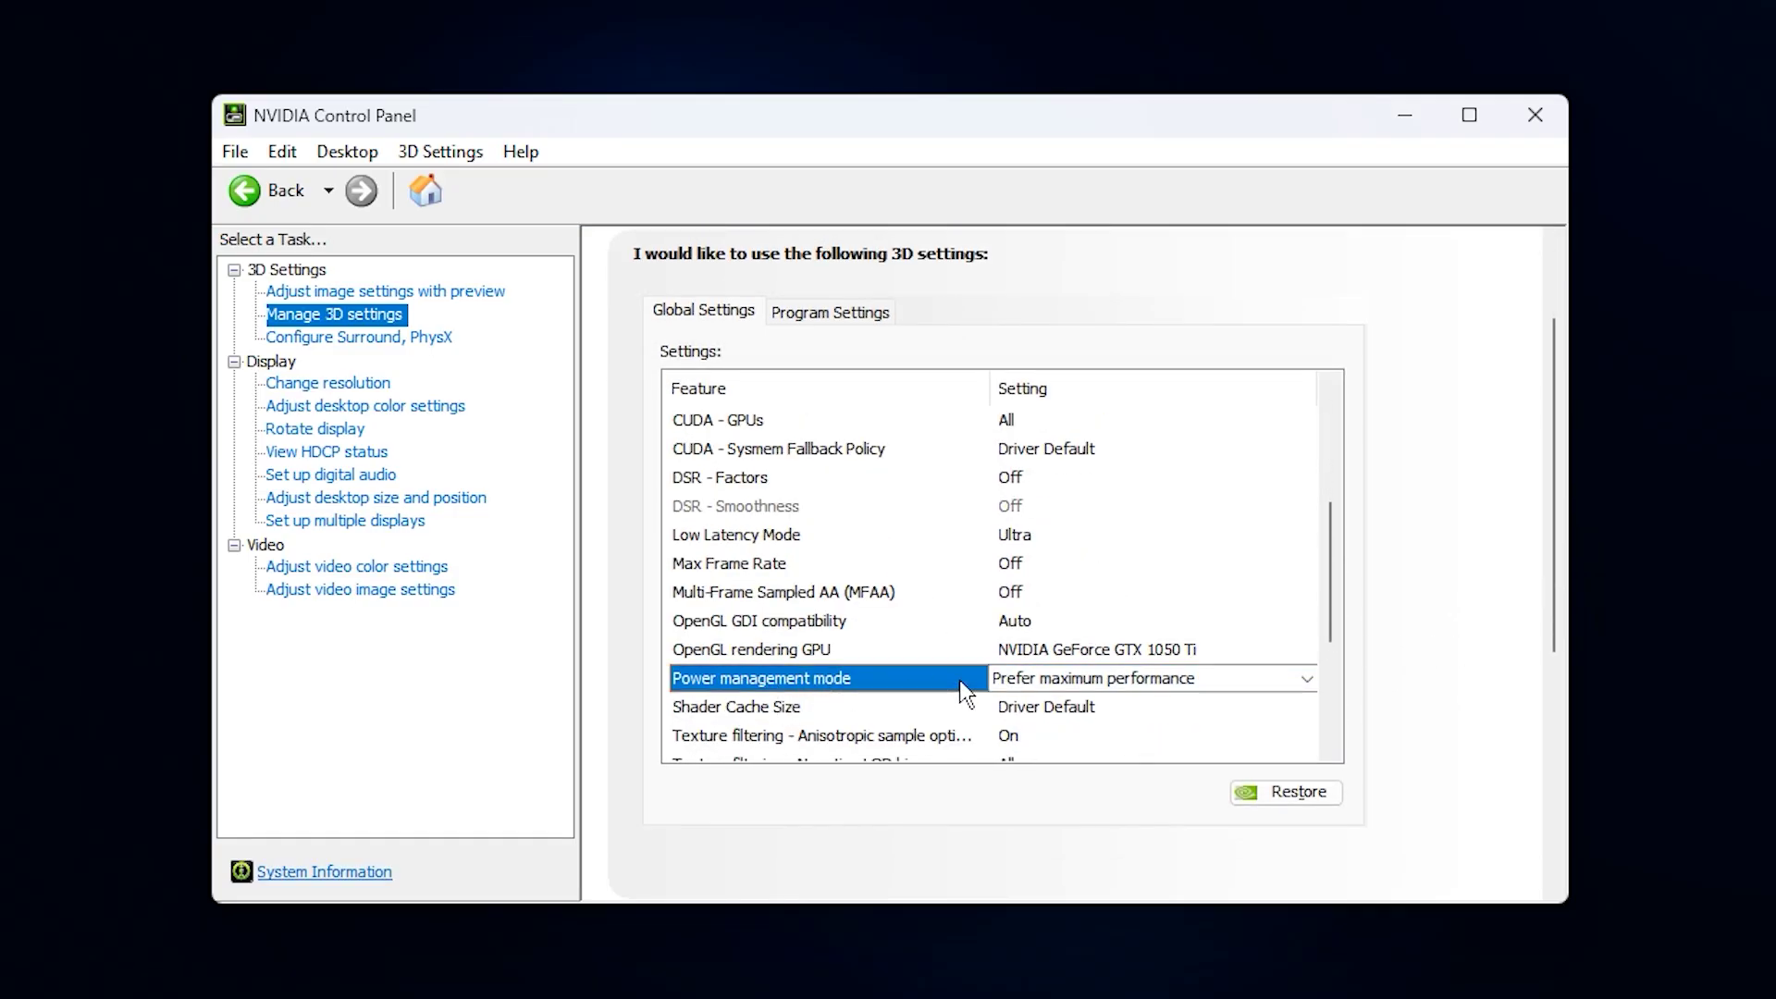
left_click(1167, 682)
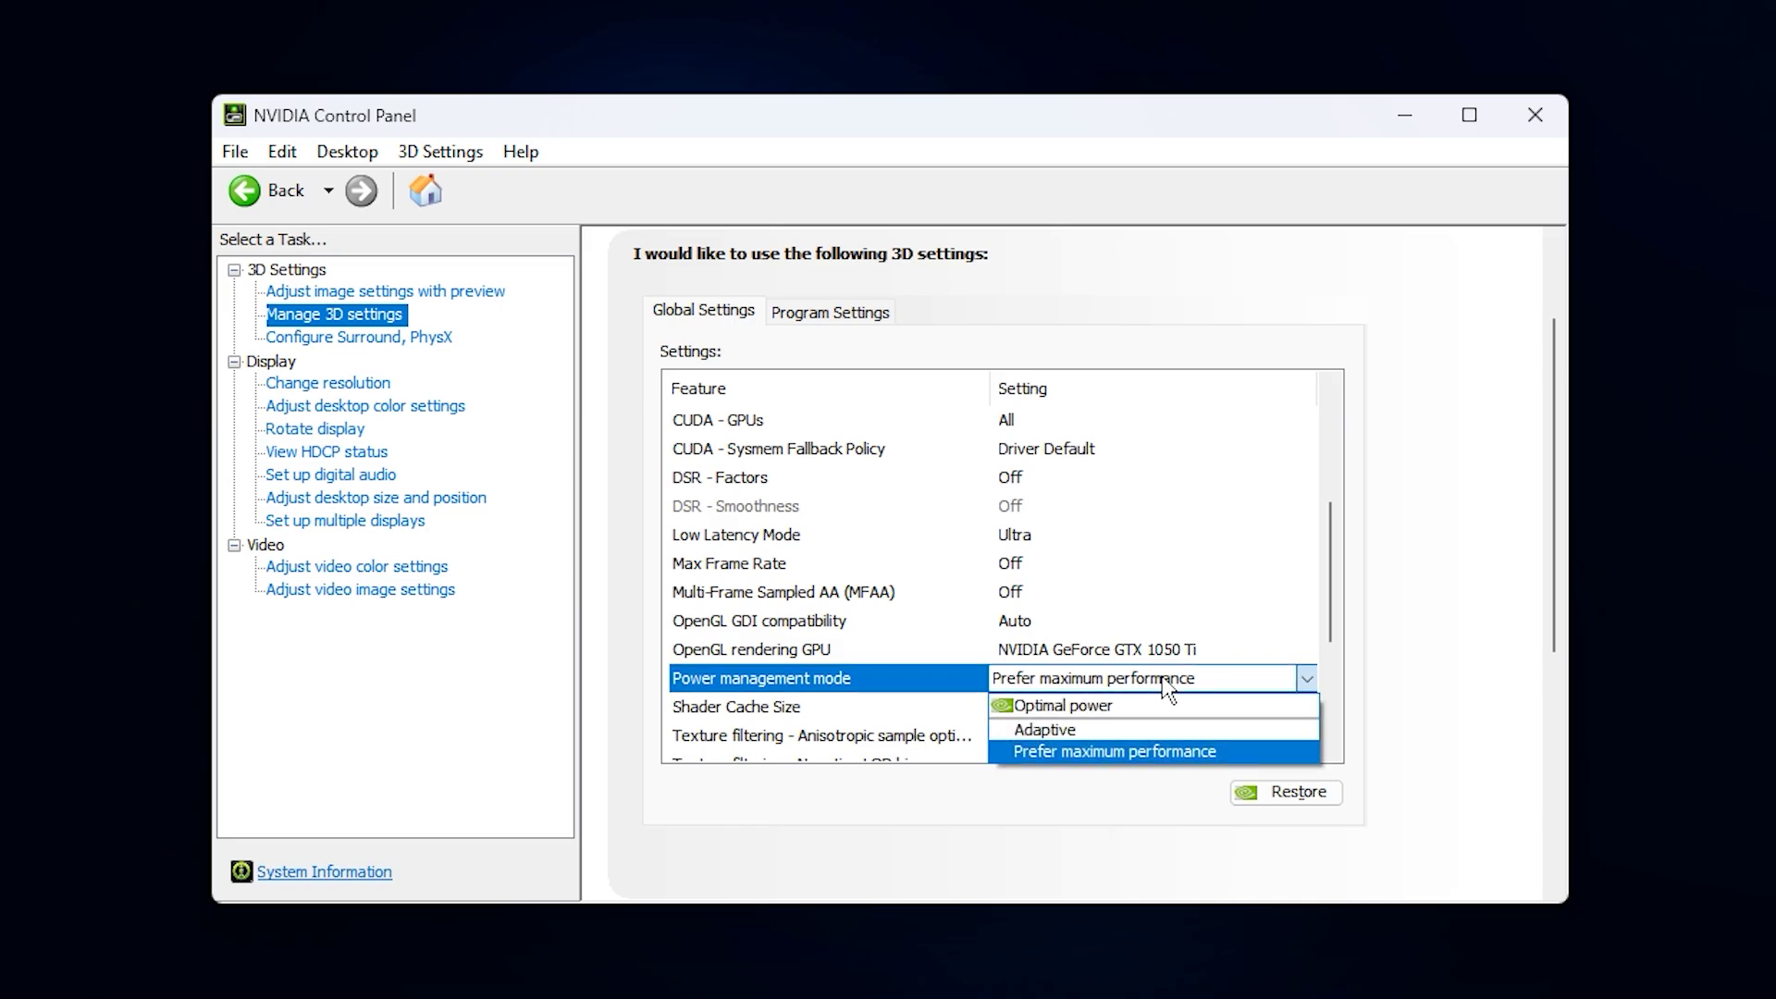
left_click(1077, 751)
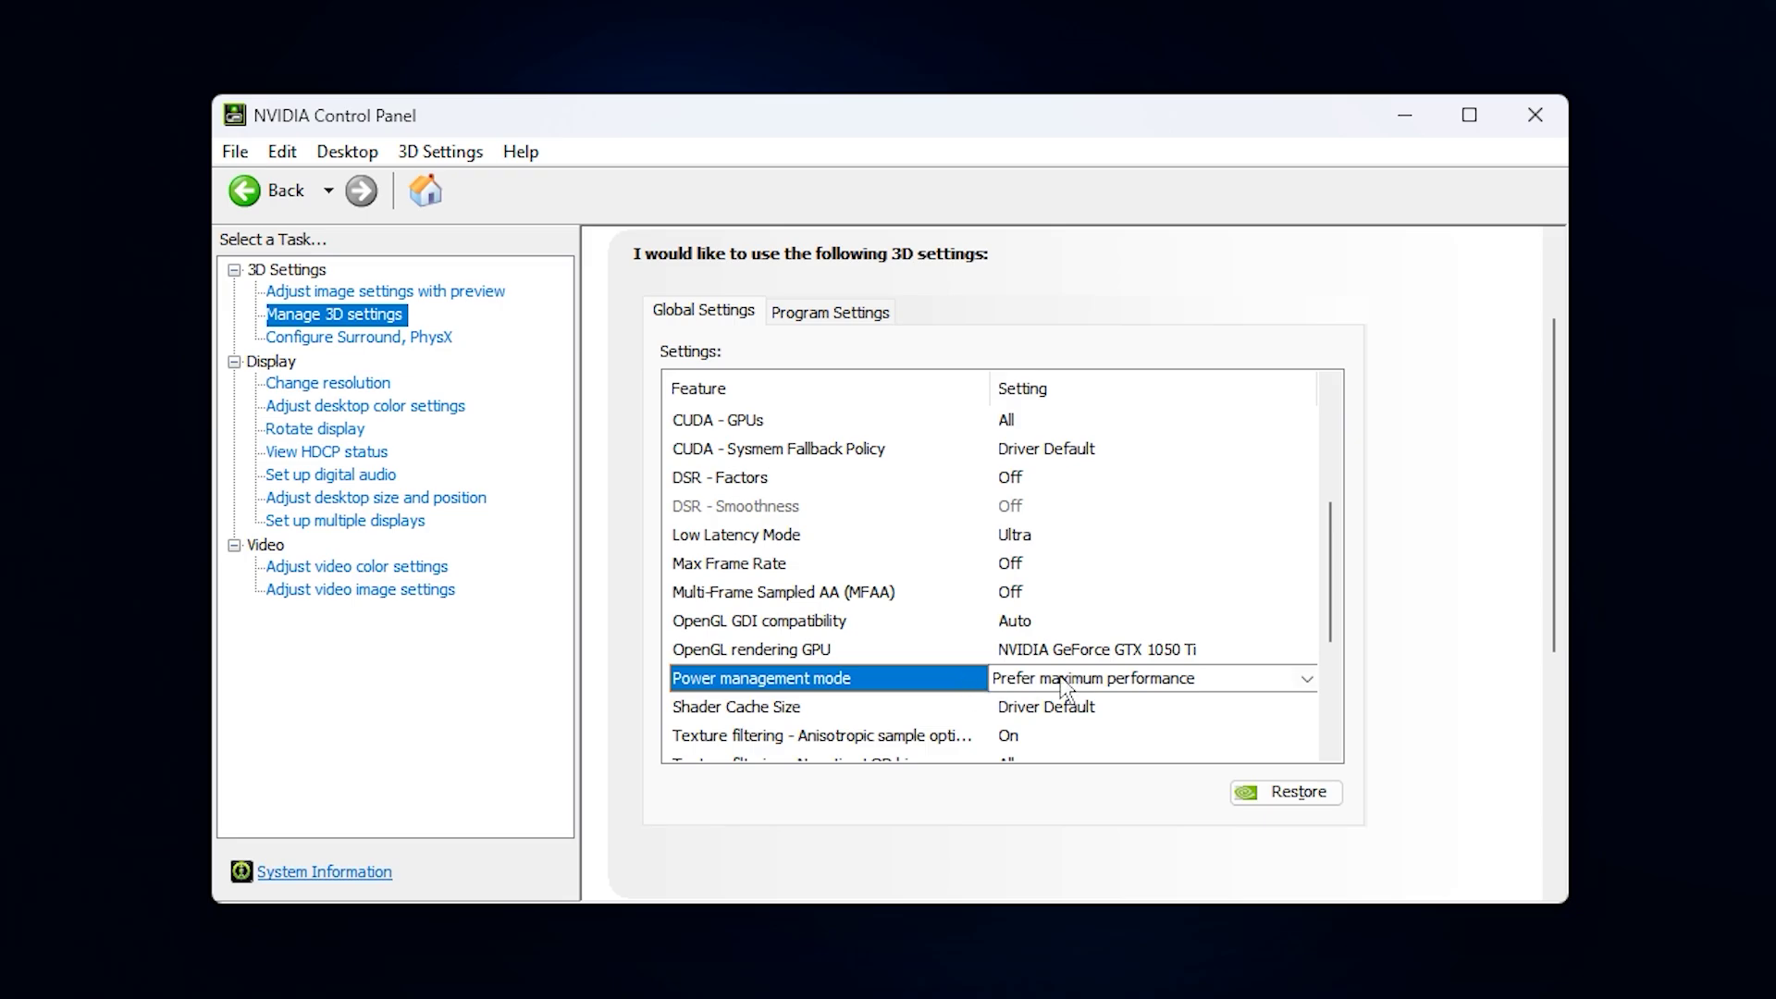
- Set the global Low Latency Mode to Ultra
left_click(751, 537)
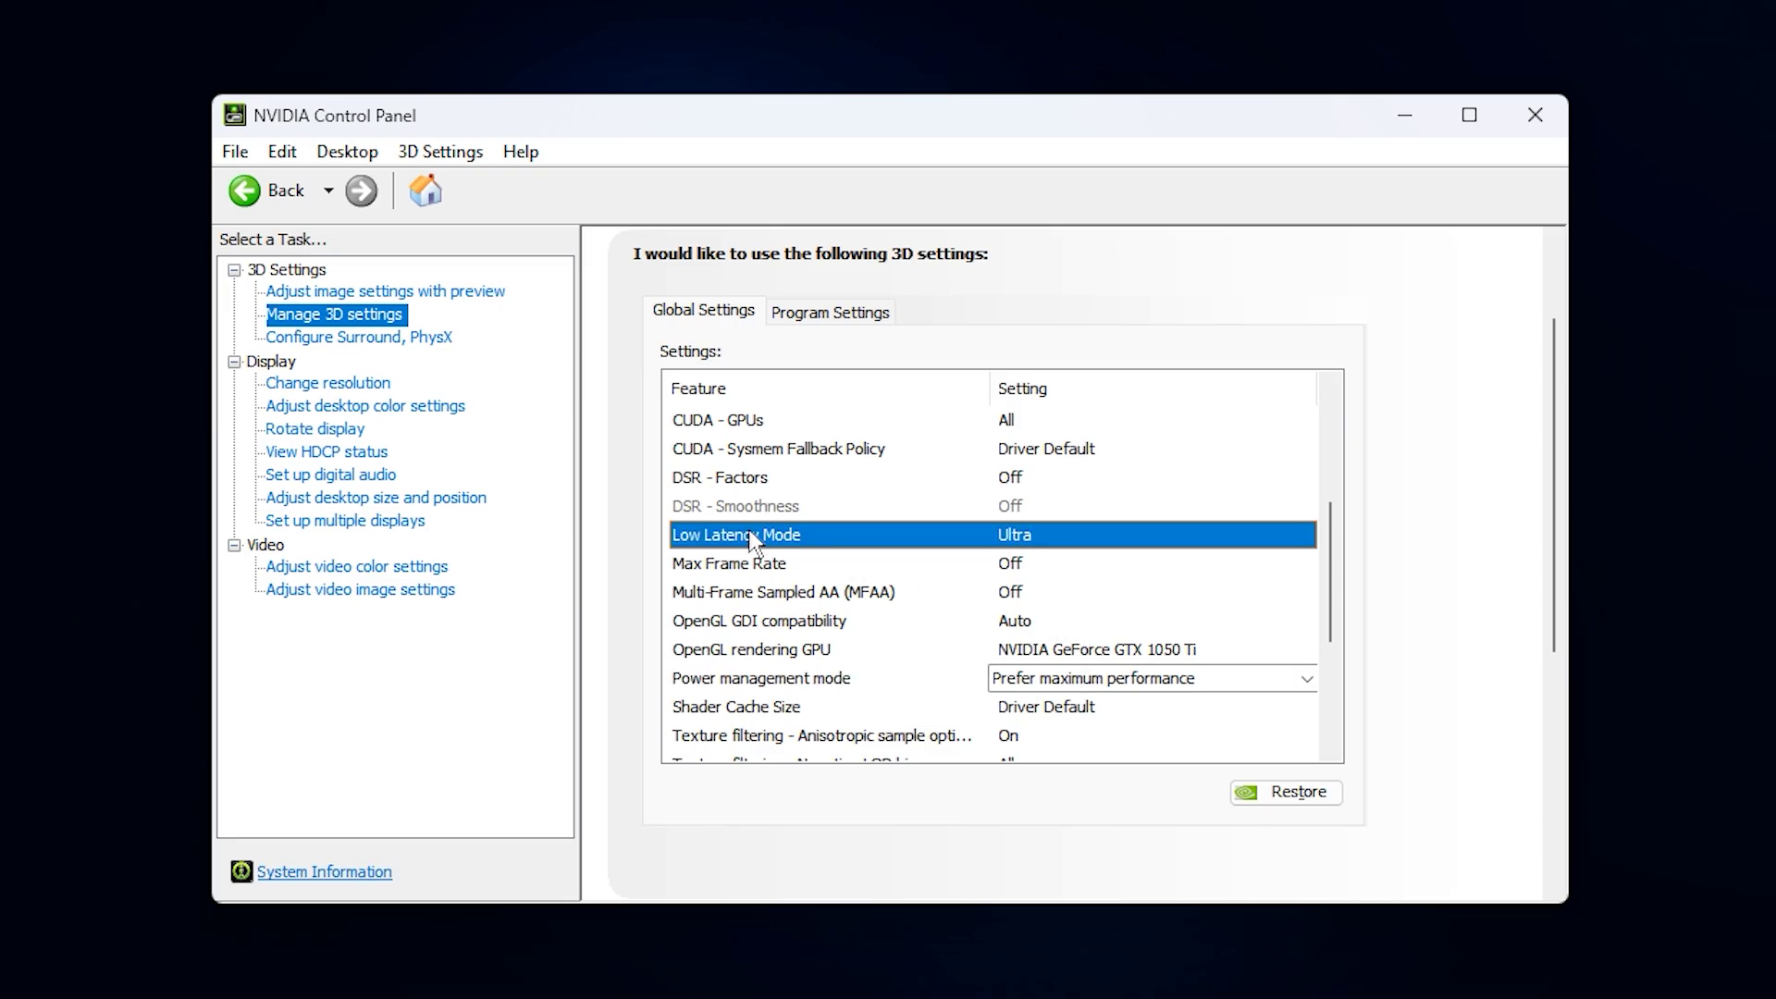
left_click(1082, 541)
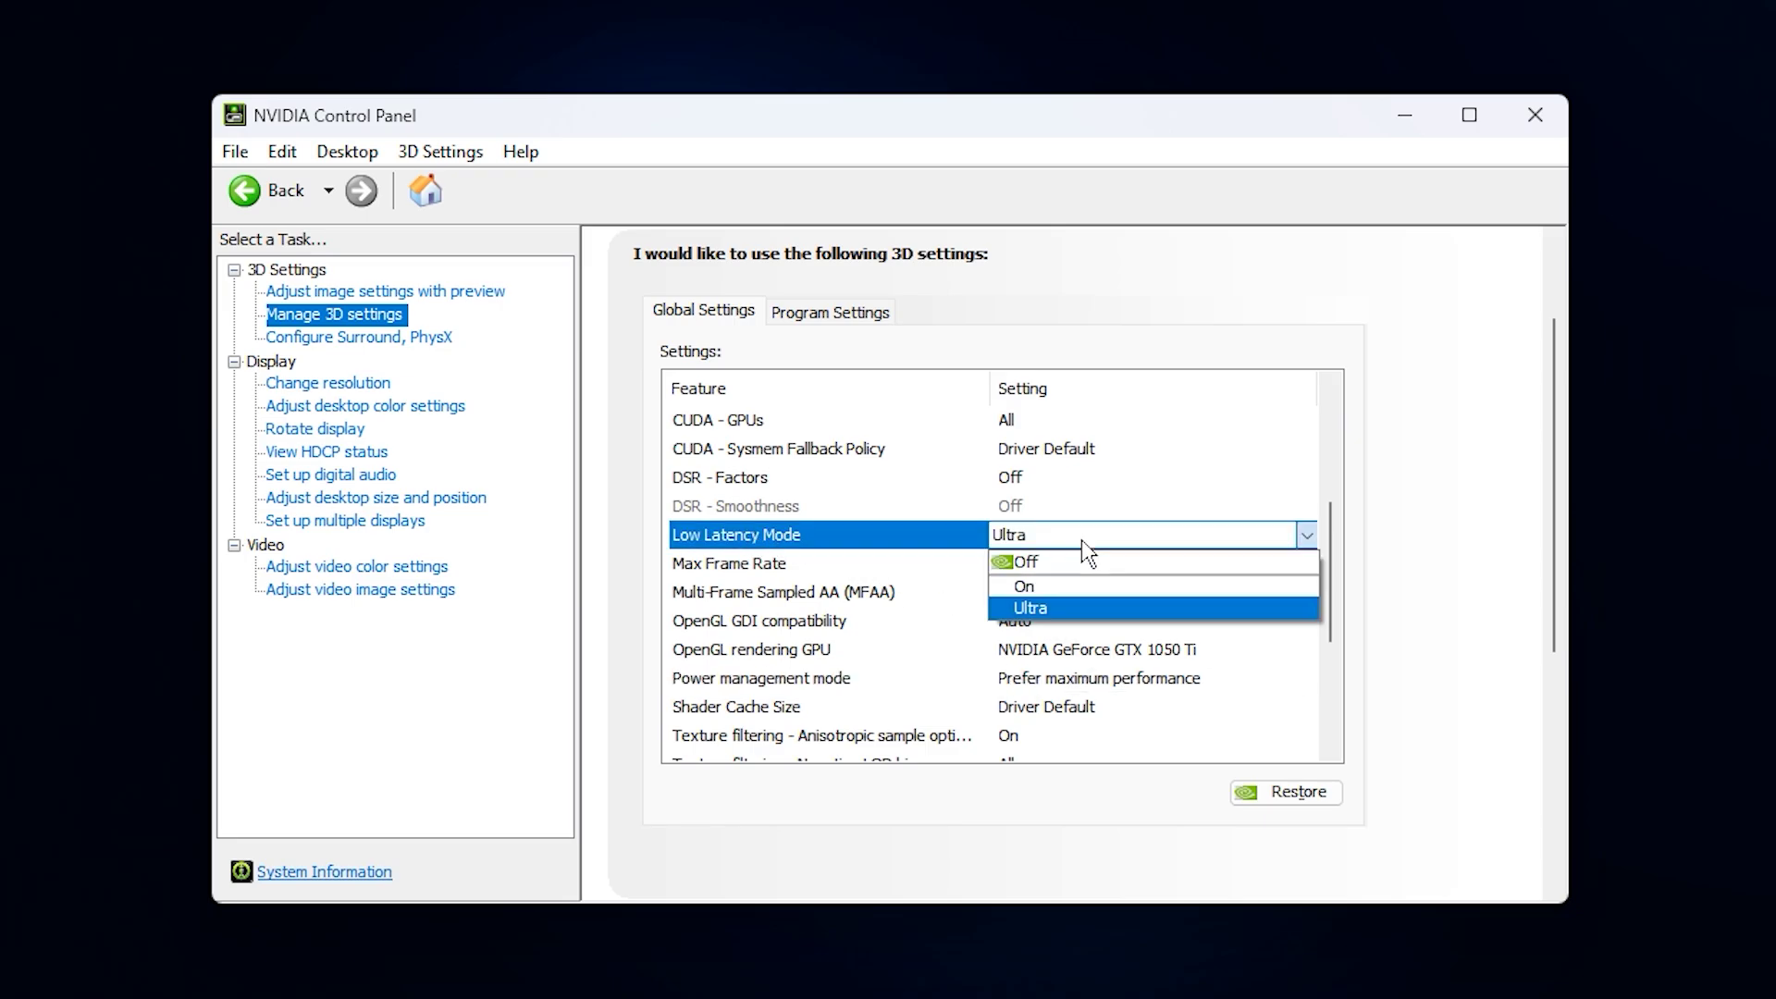
left_click(1043, 615)
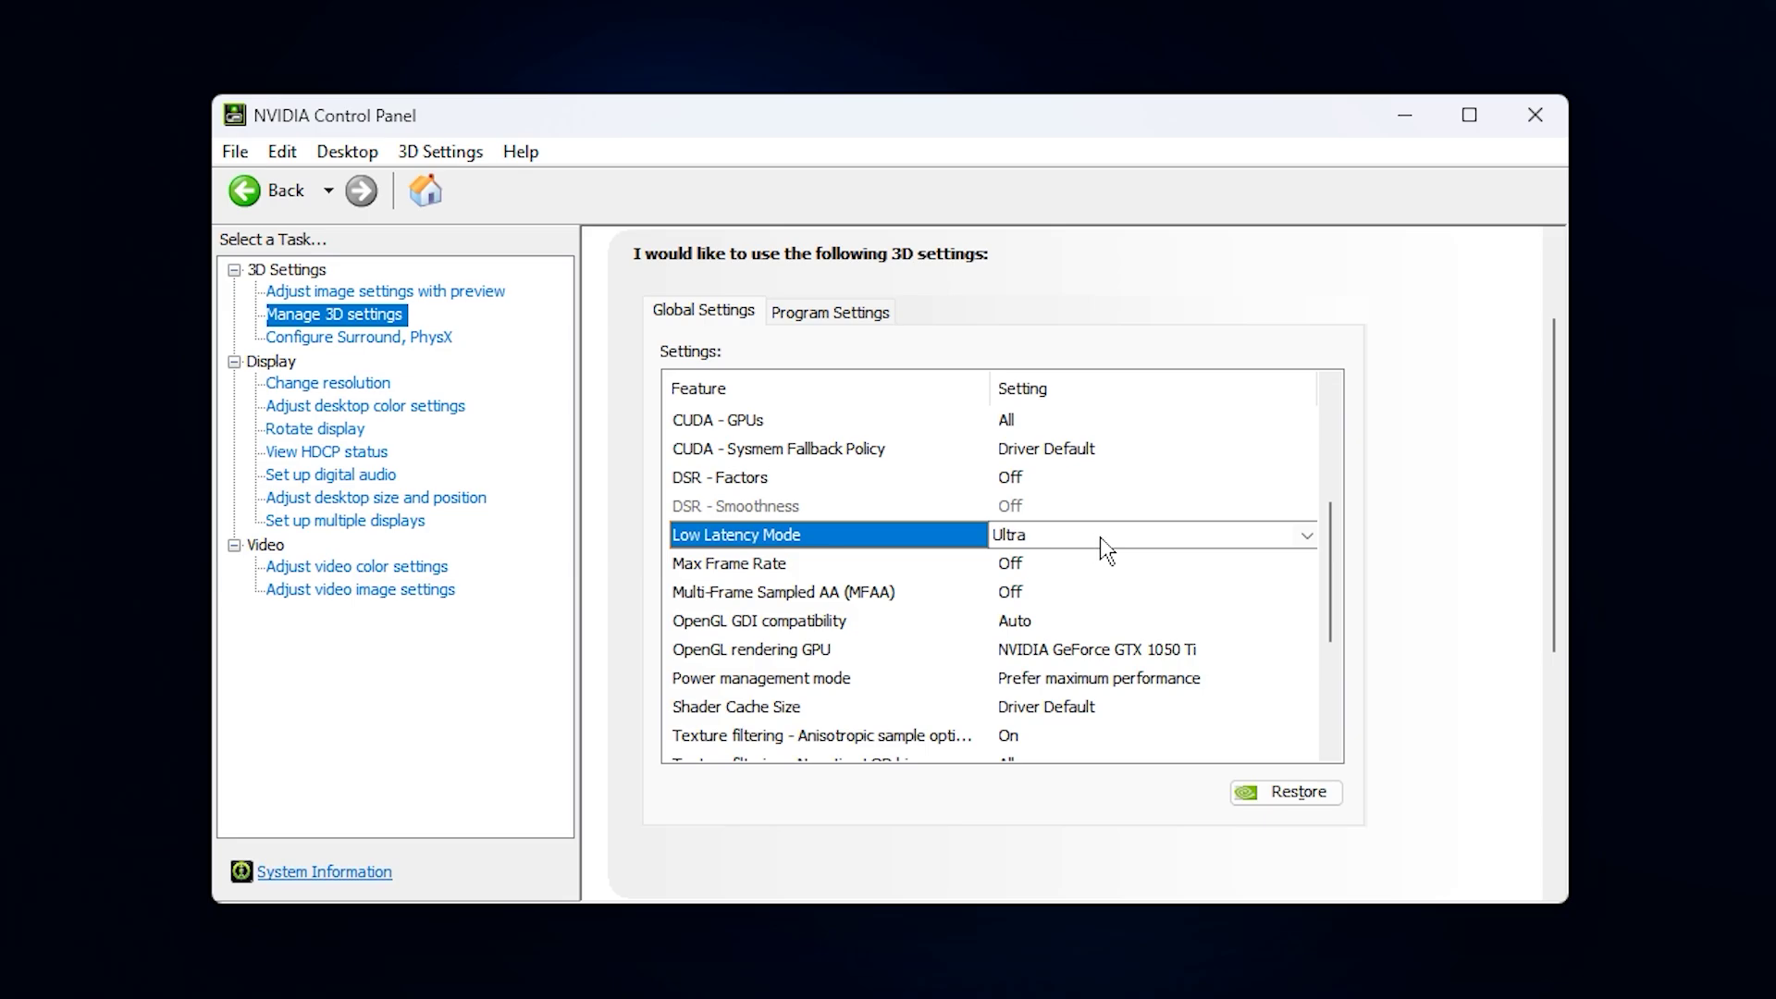
scroll(944, 625, "down", 2)
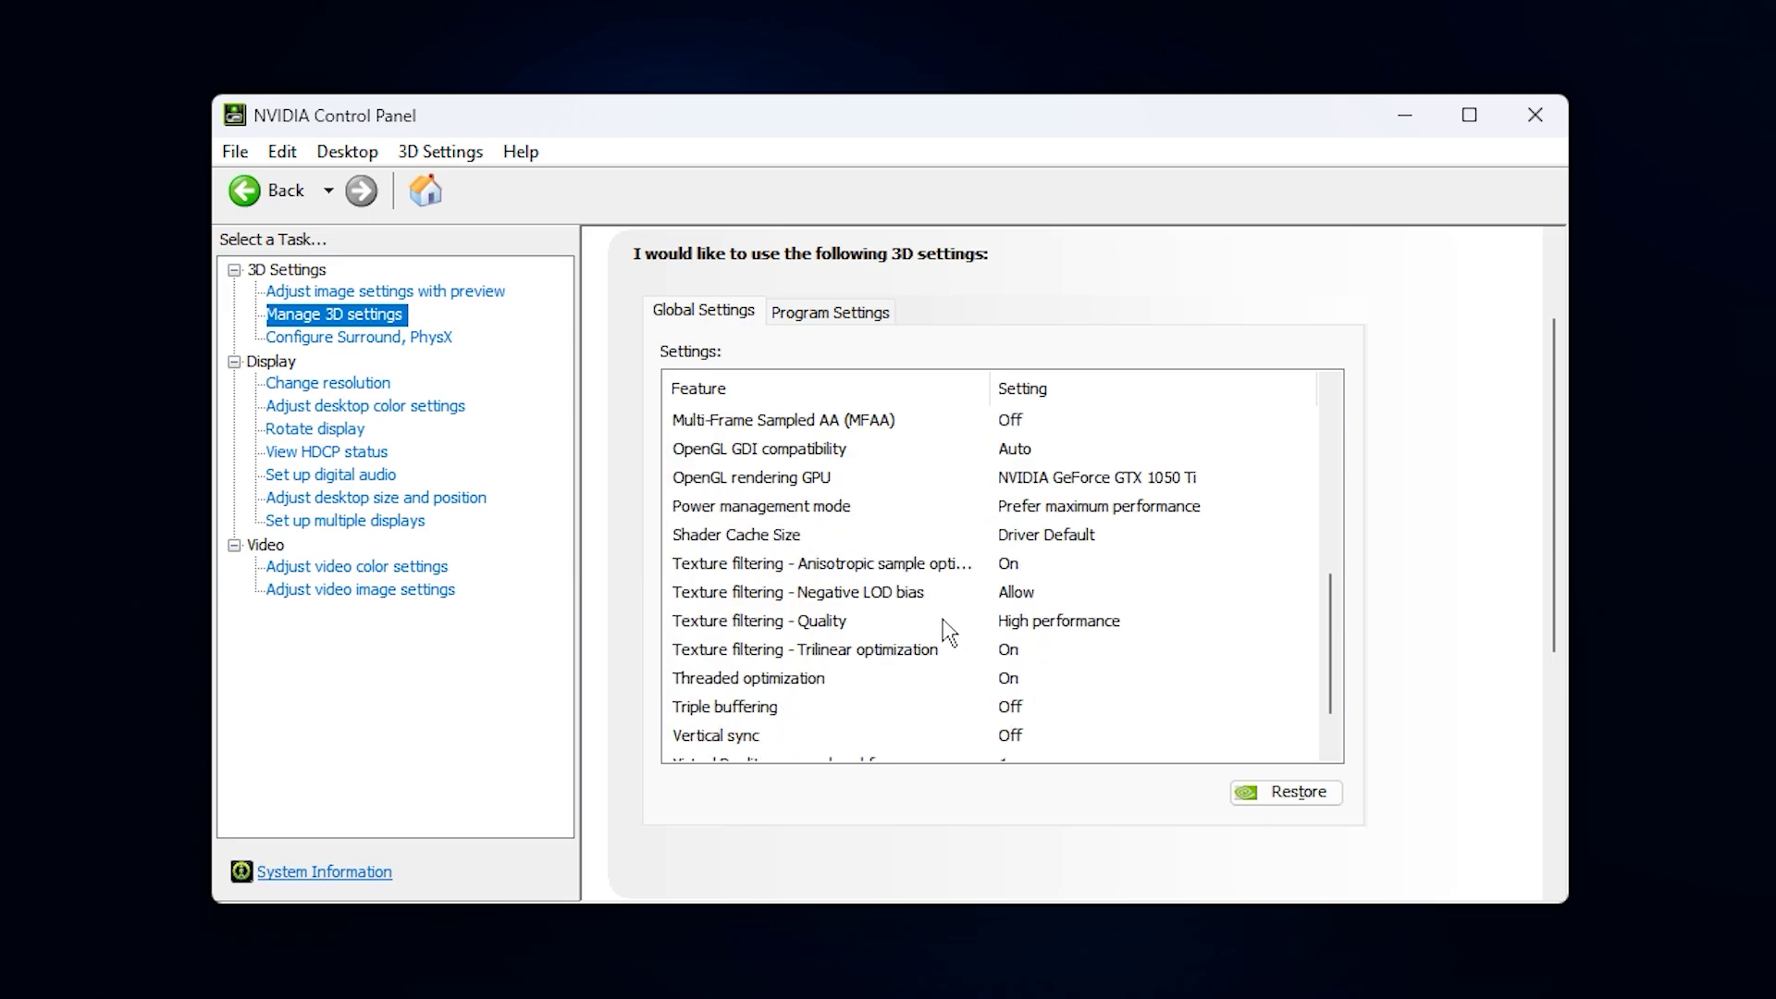
scroll(940, 650, "down", 1)
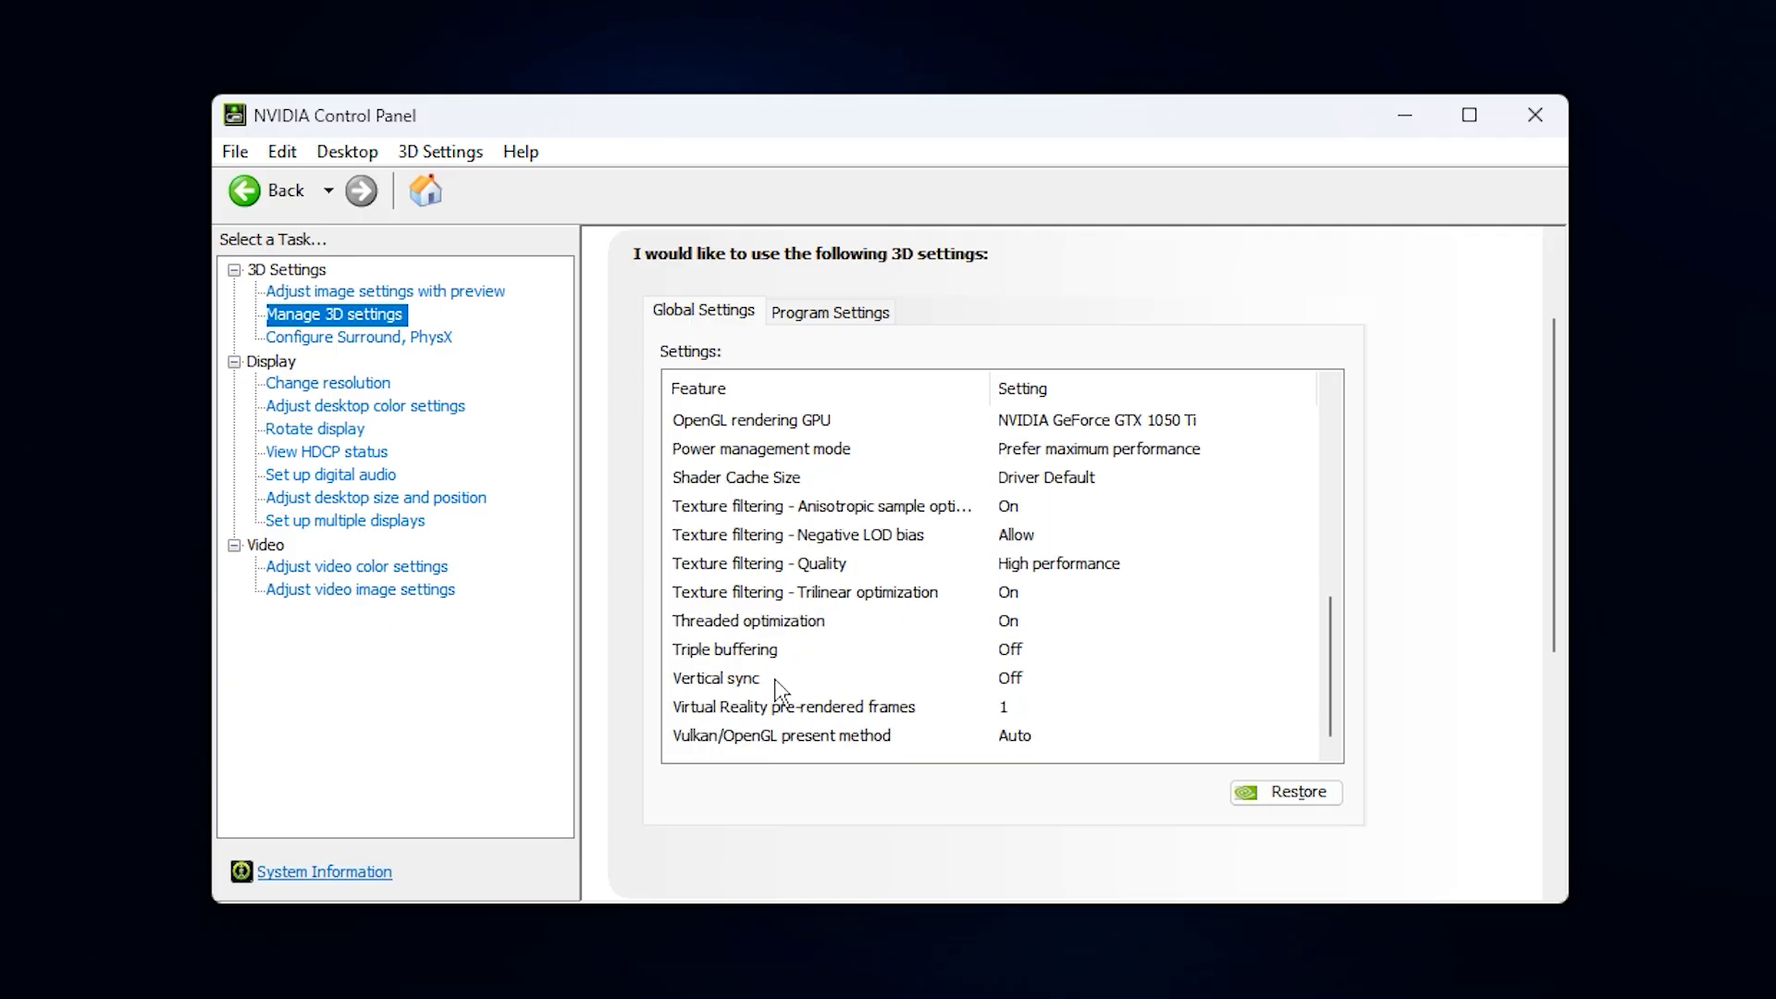
left_click(718, 683)
left_click(1058, 694)
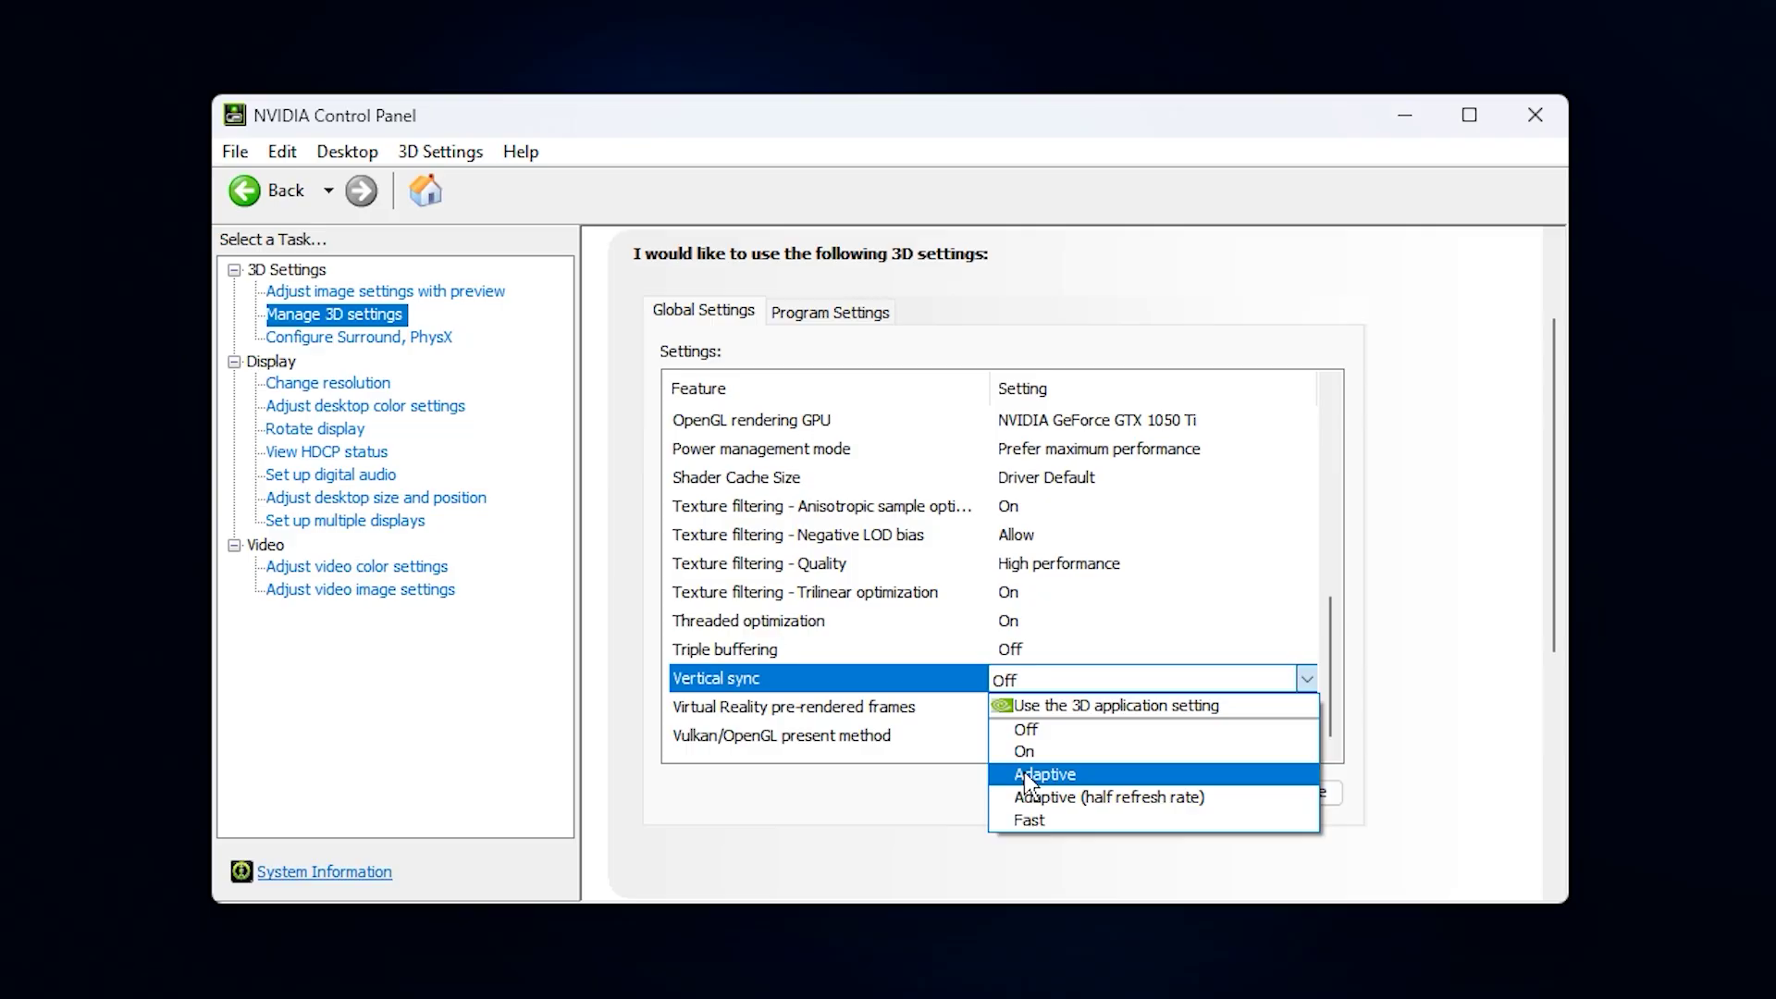
left_click(935, 681)
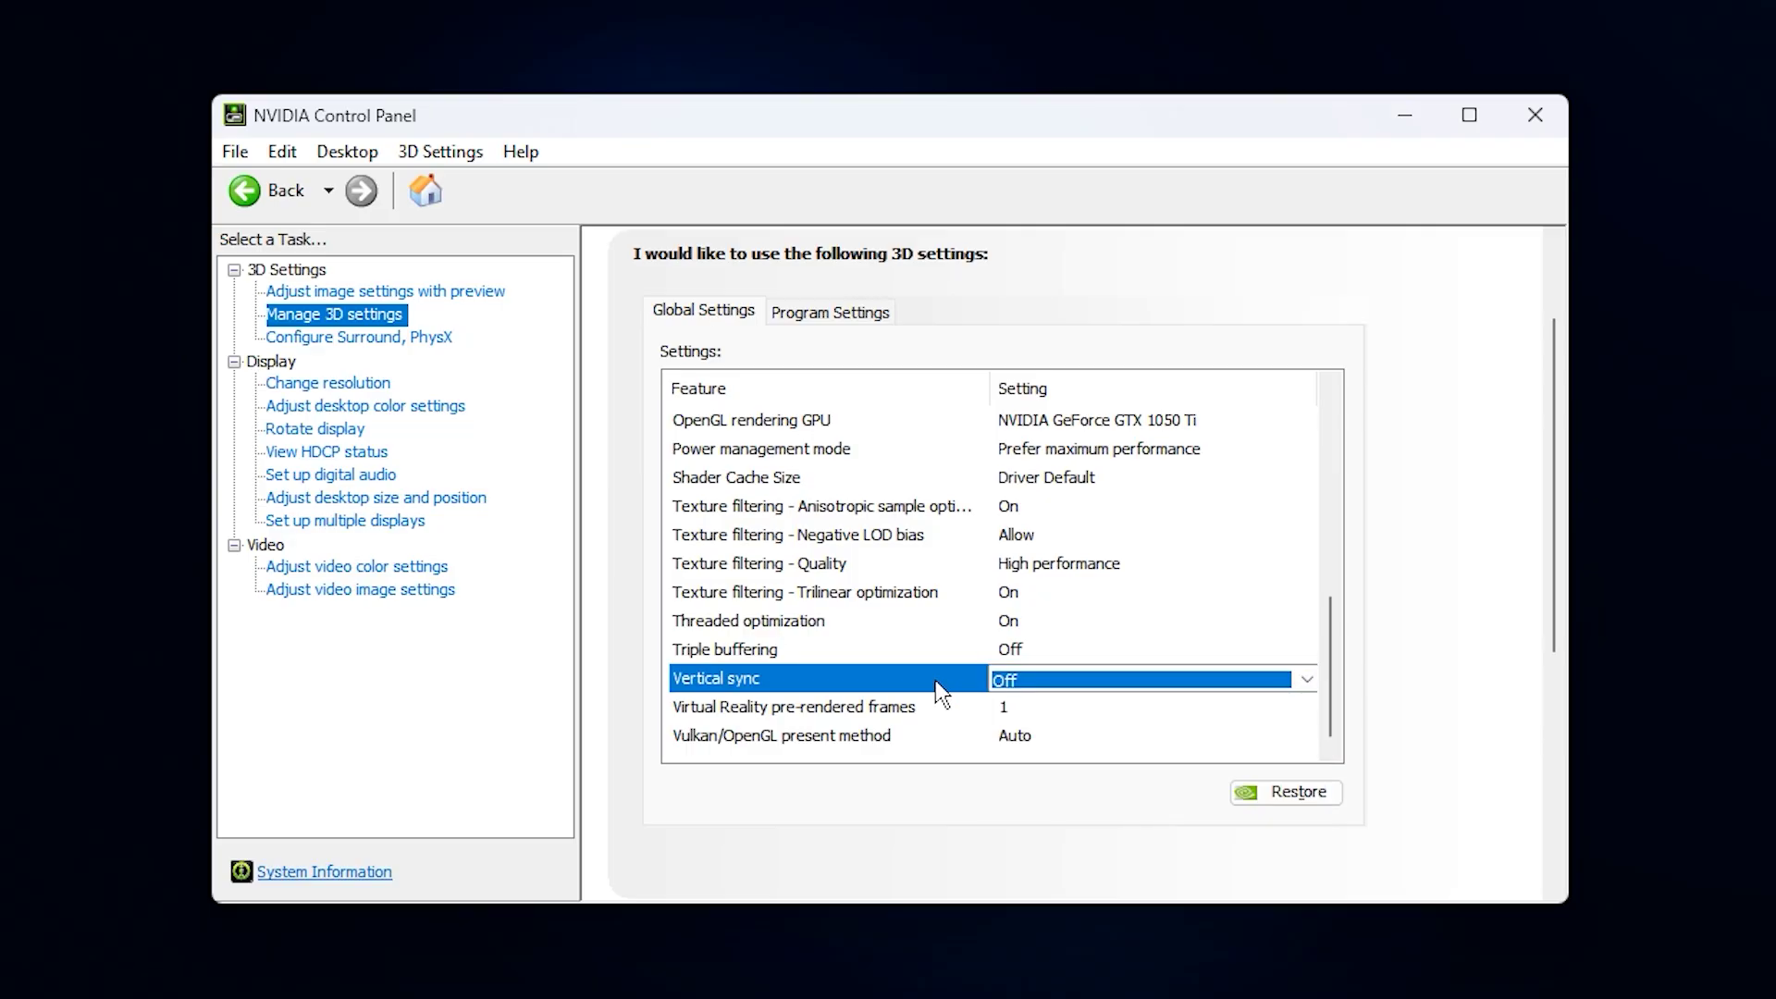
left_click(936, 684)
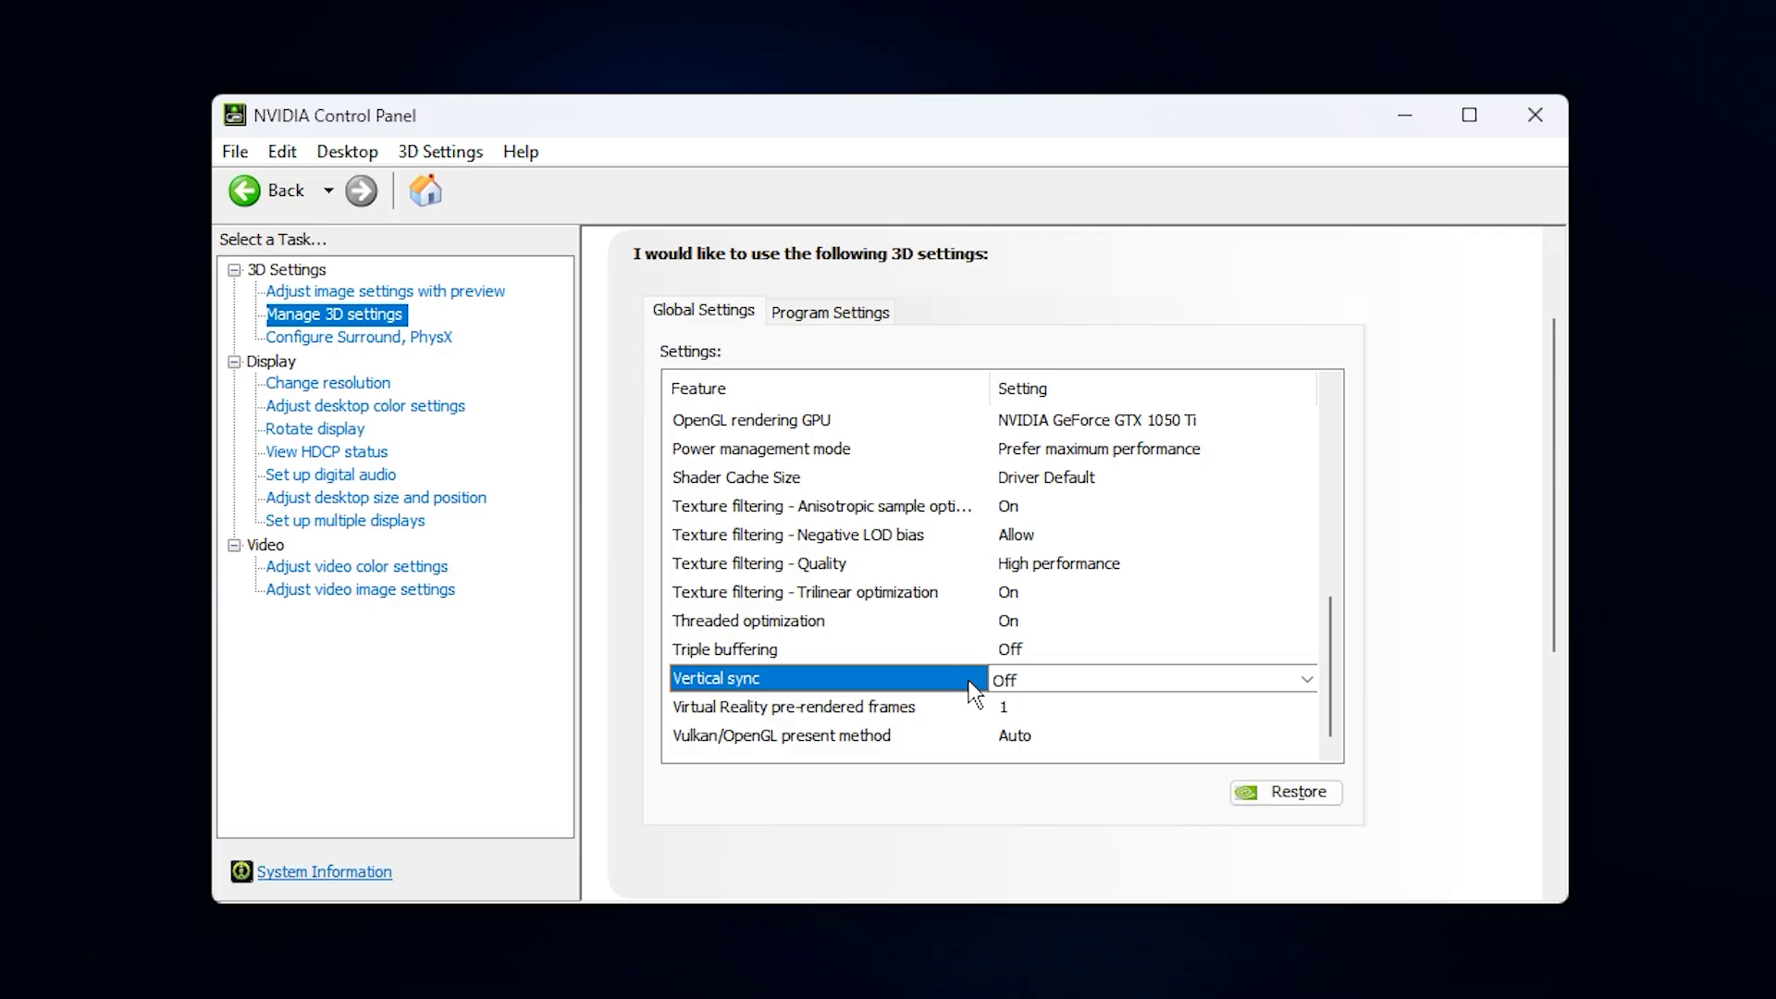
- Keep Threaded optimization On globally, then go to Program Settings
left_click(724, 624)
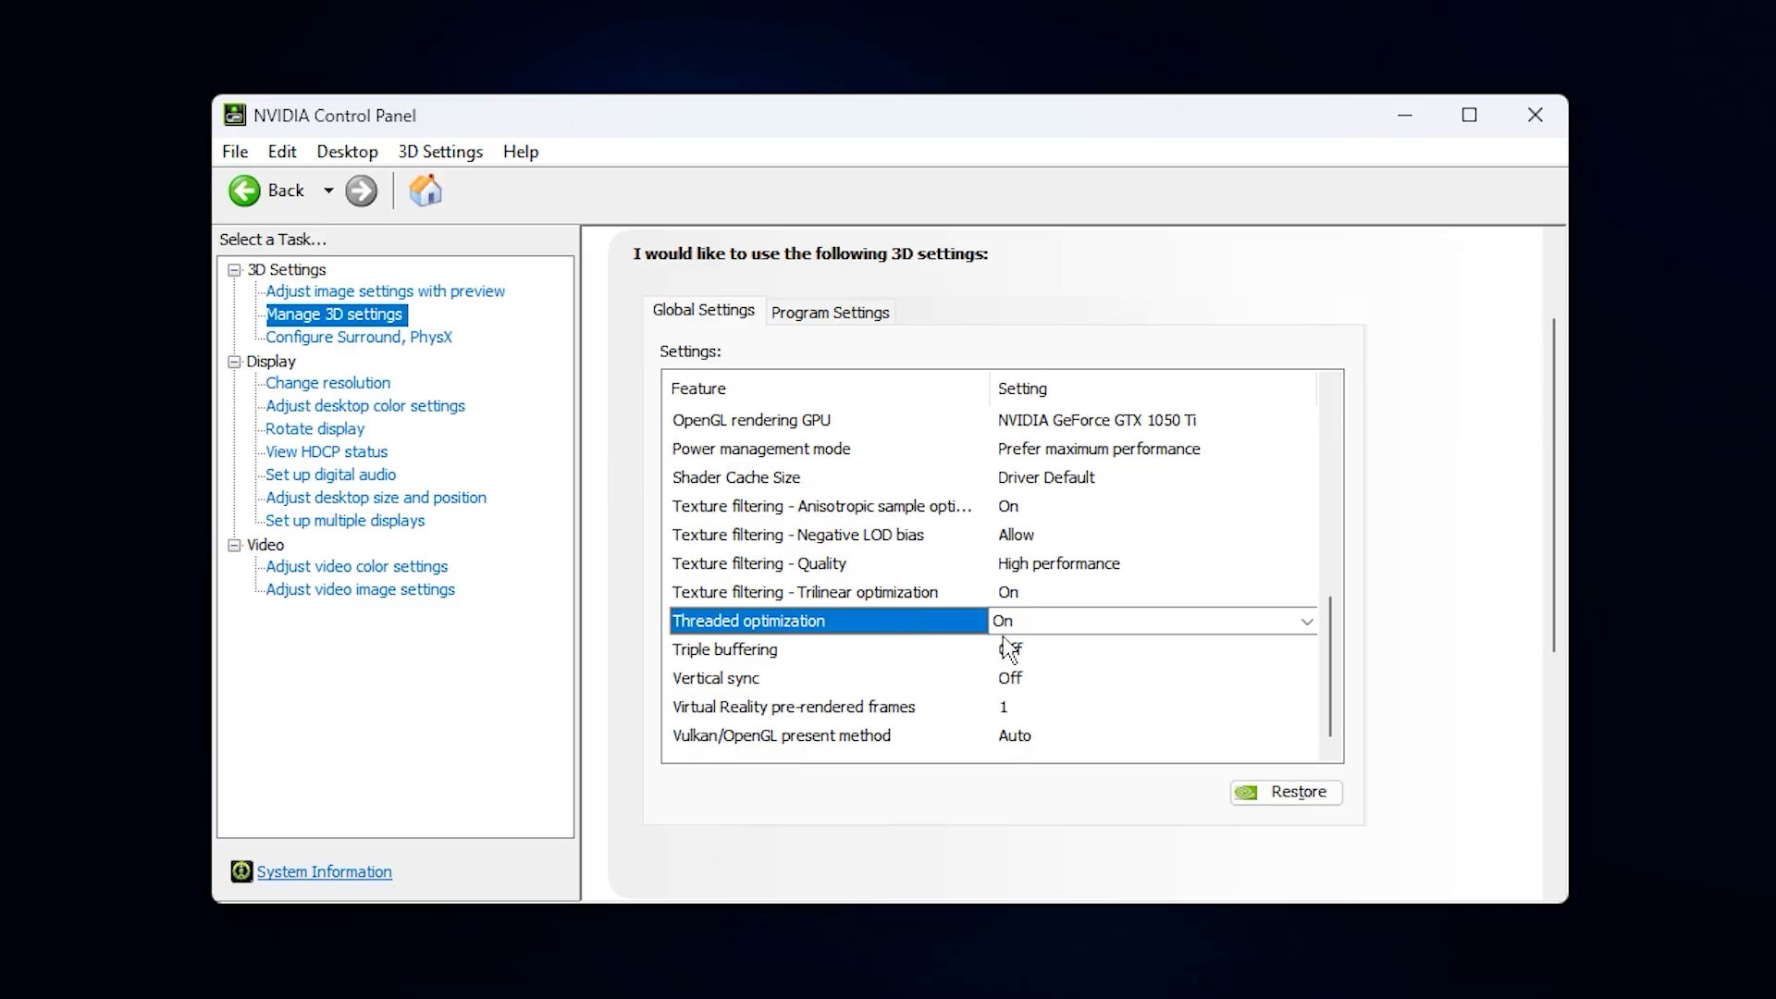
left_click(1050, 630)
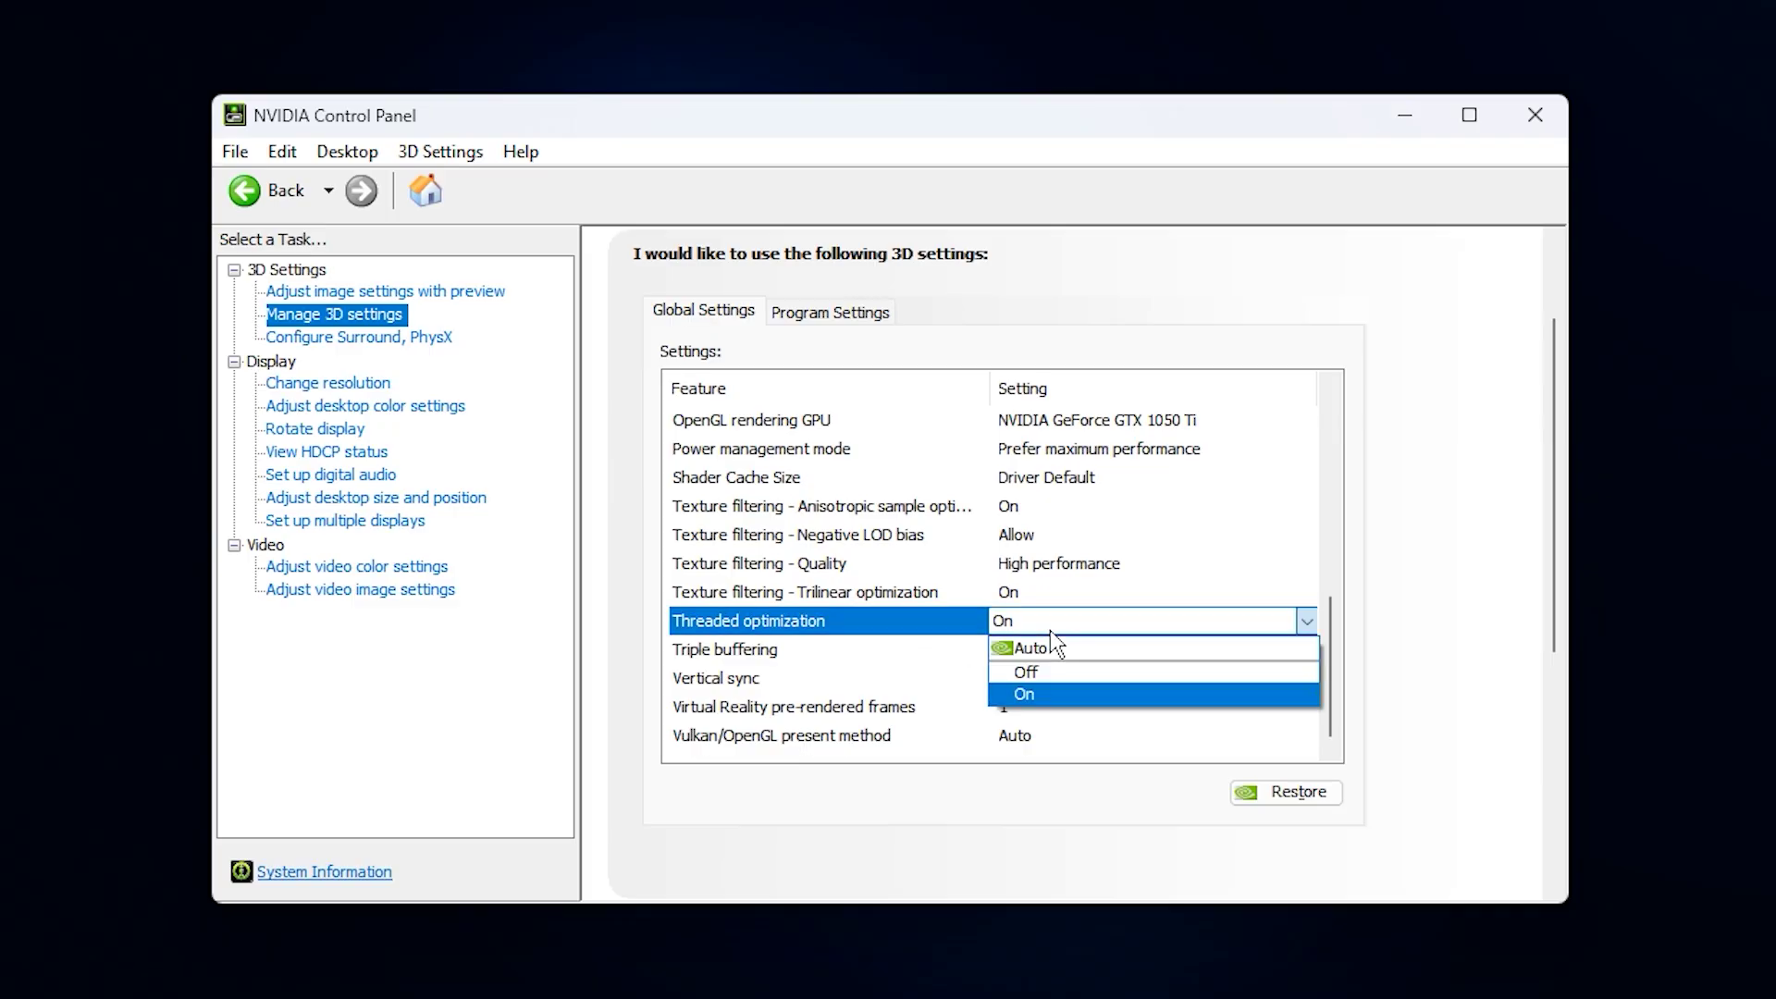
left_click(1049, 630)
left_click(936, 612)
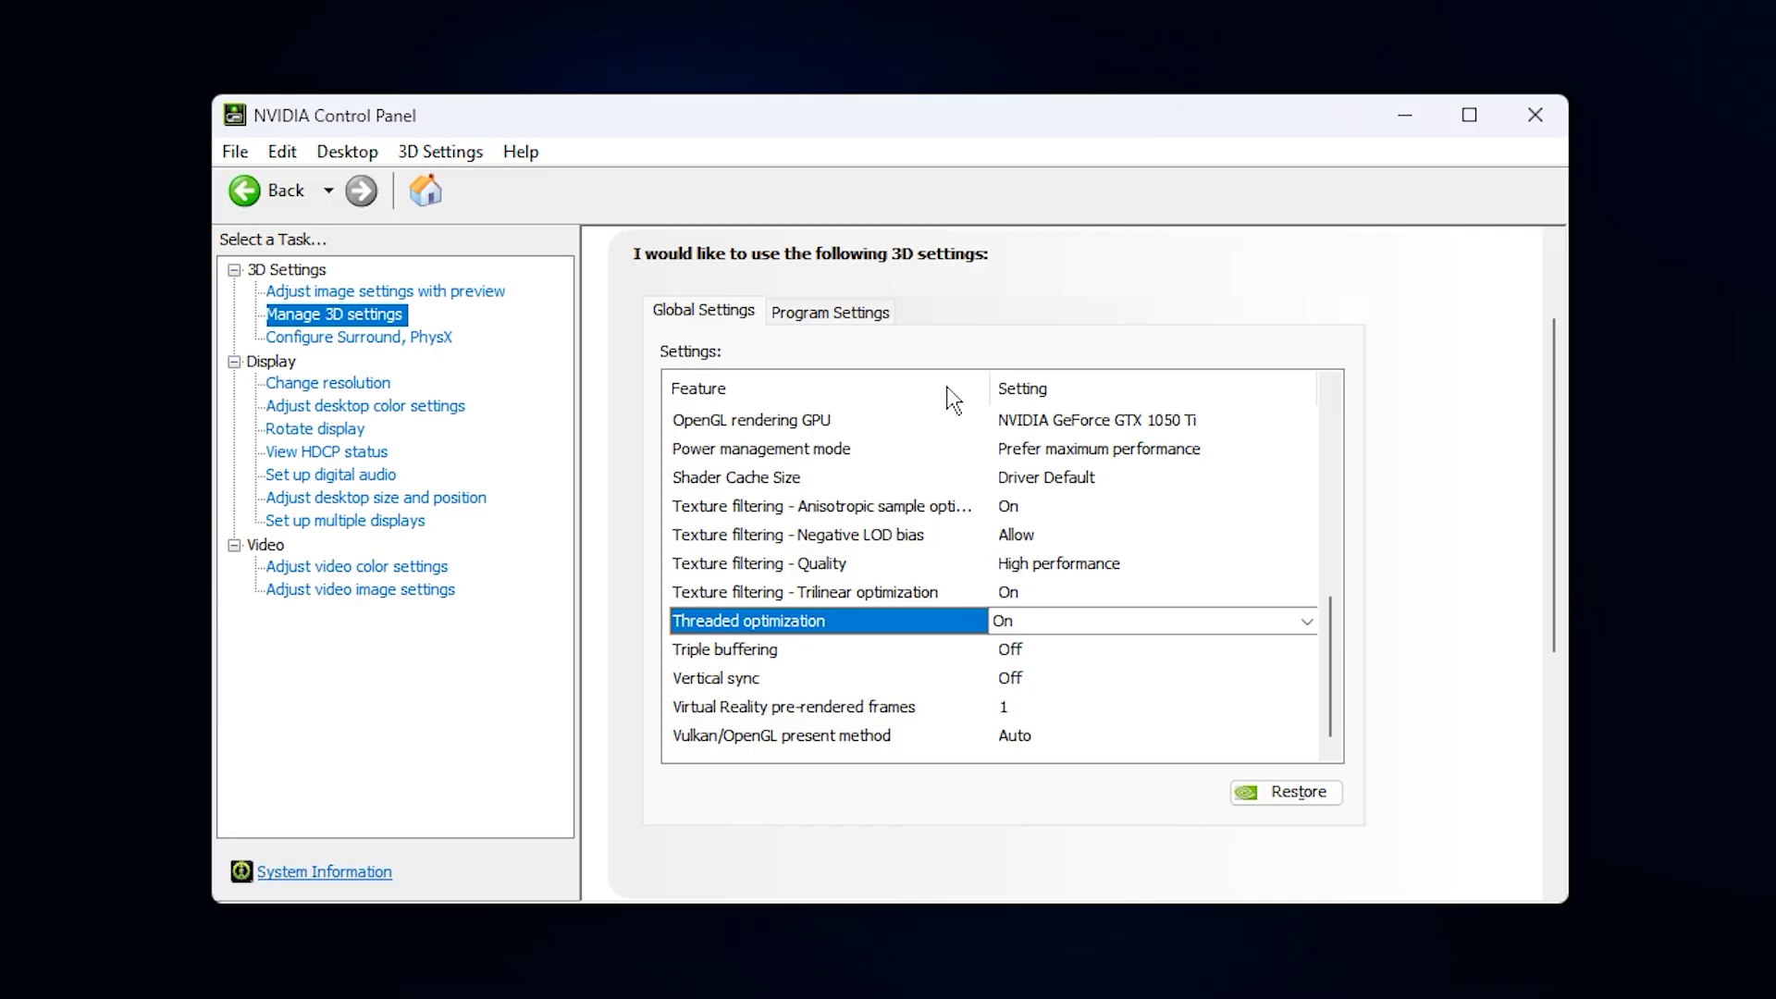
left_click(800, 313)
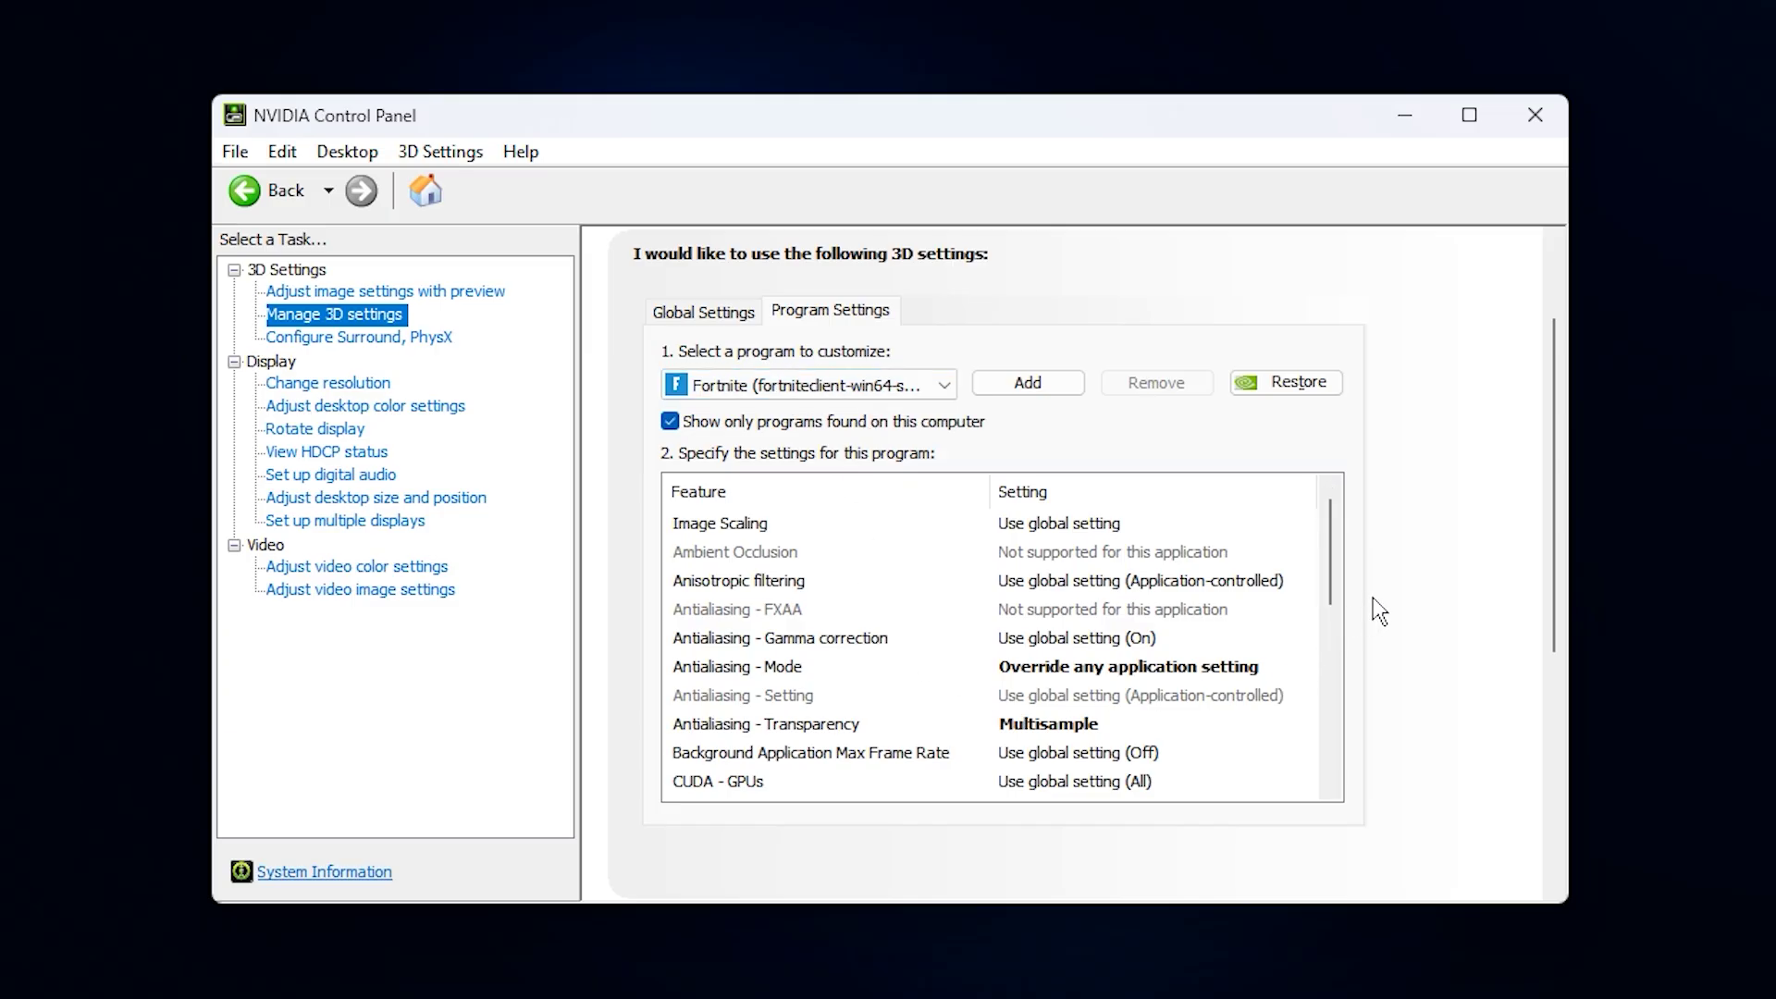
scroll(1231, 637, "down", 1)
scroll(1231, 641, "down", 1)
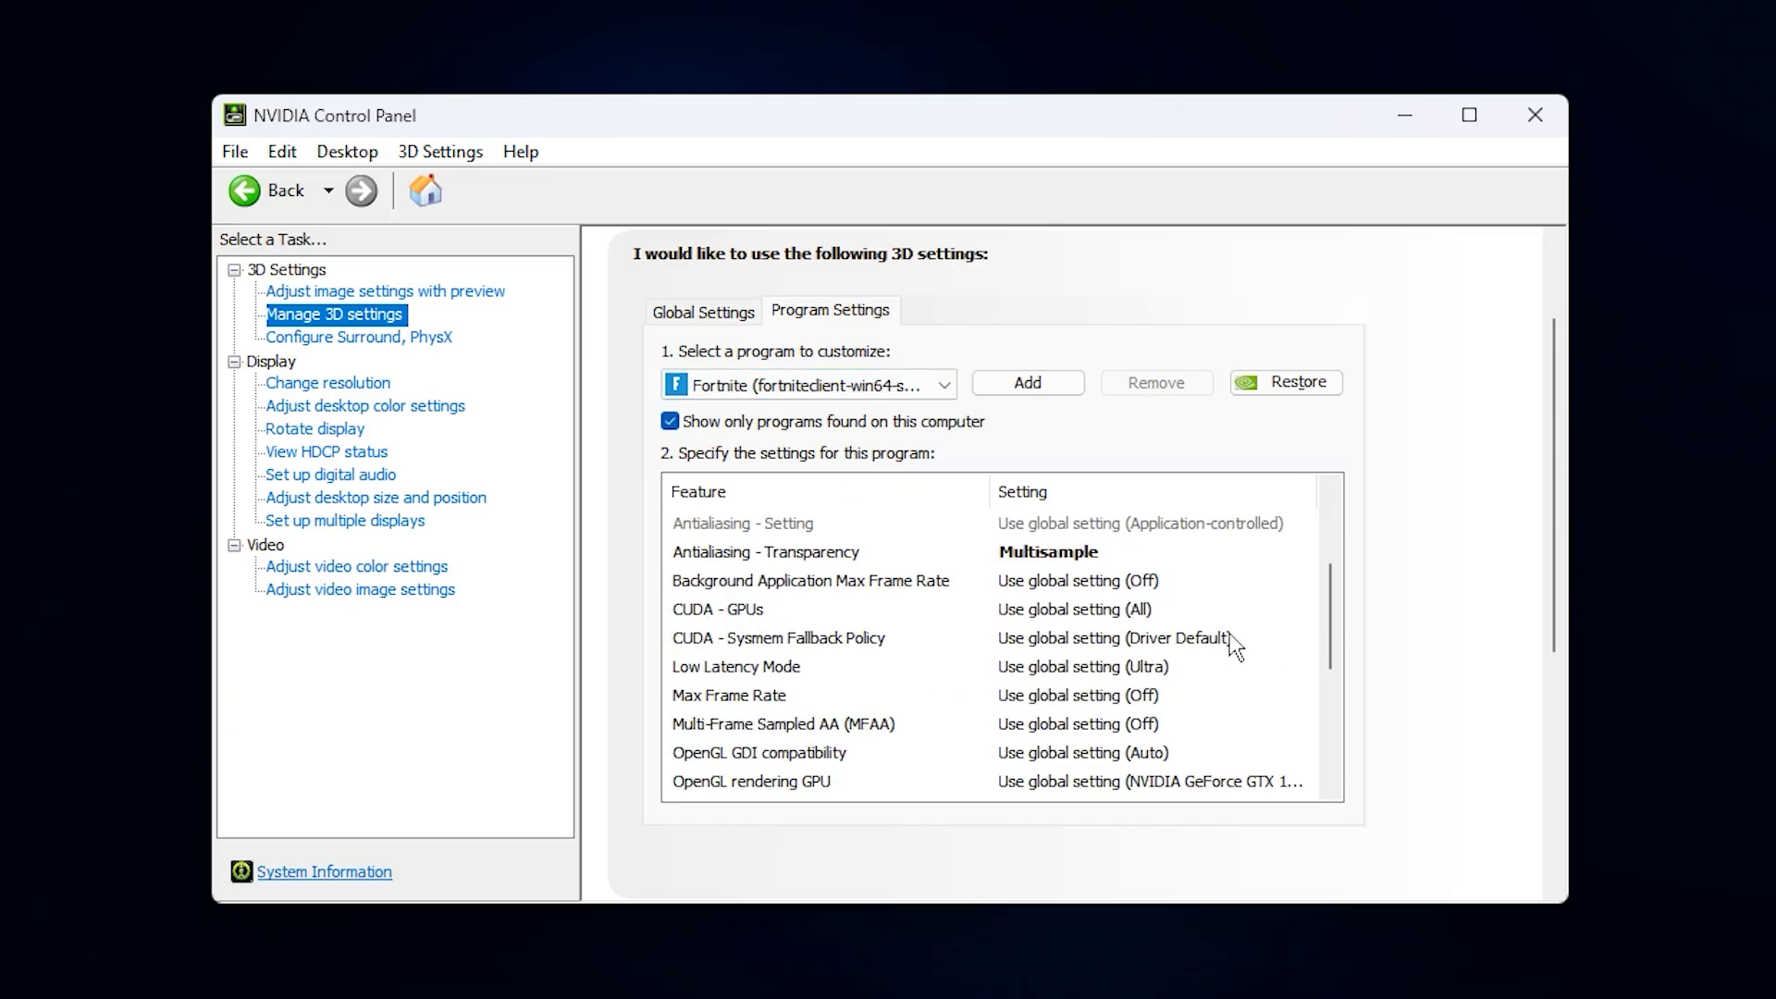
scroll(1230, 637, "up", 2)
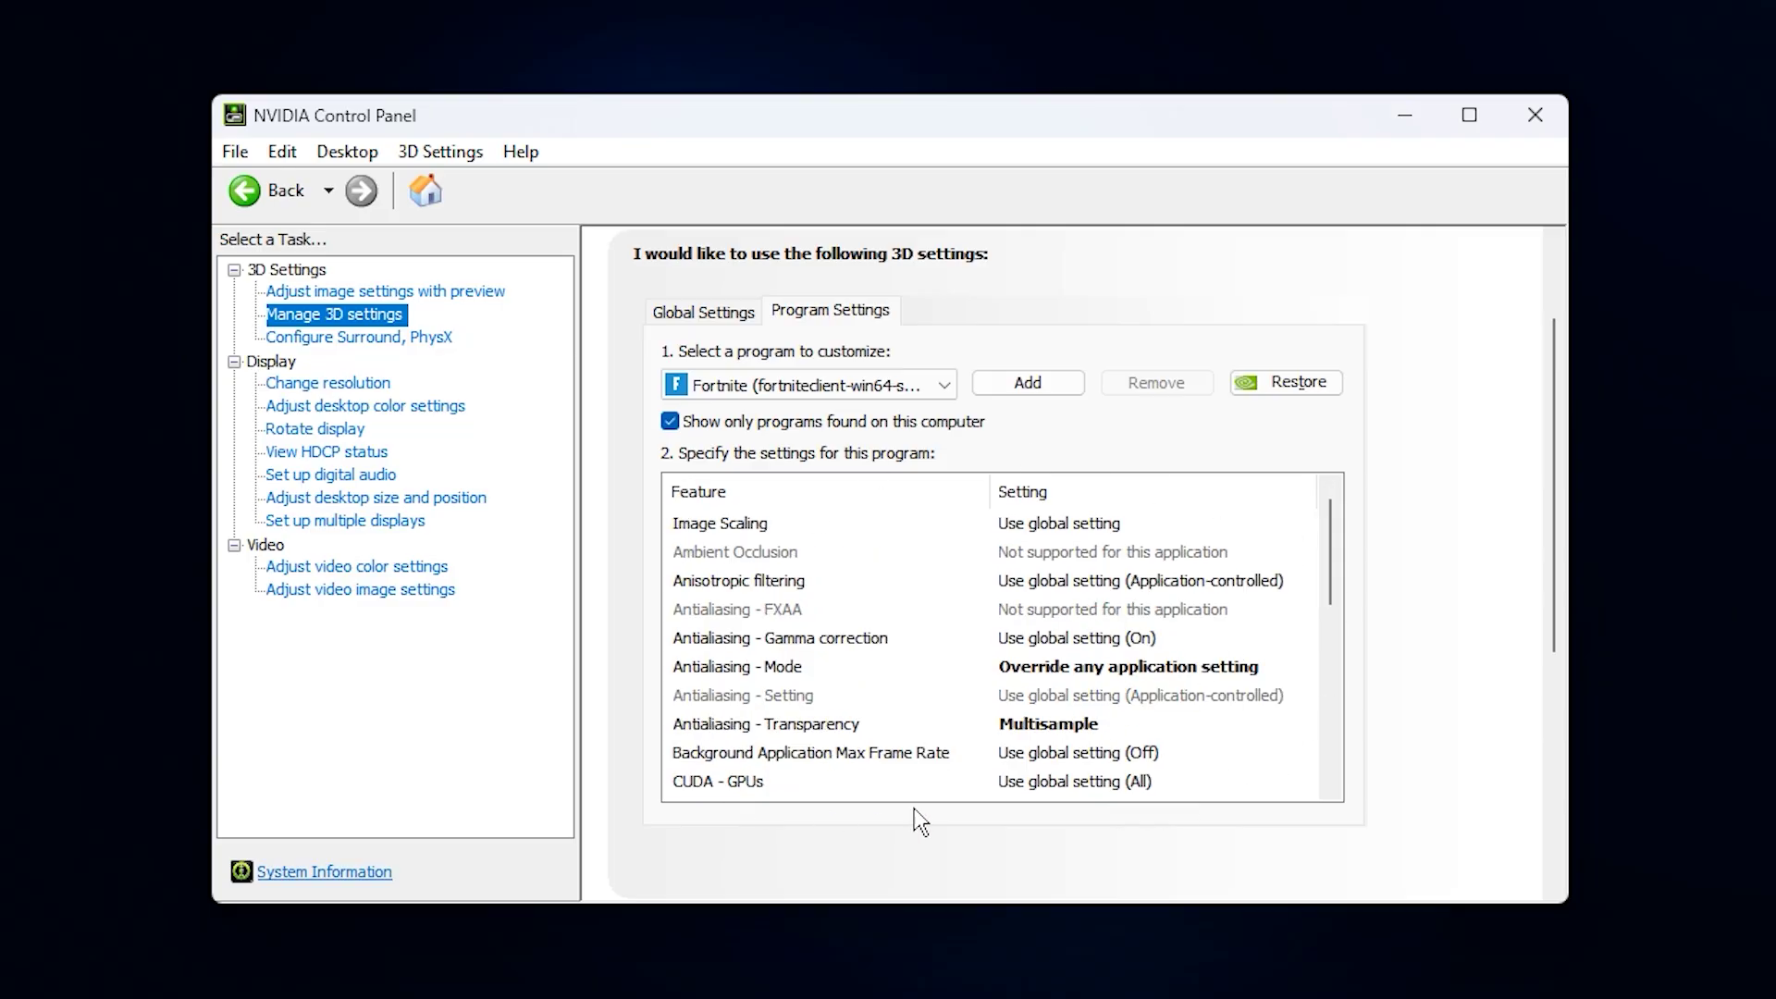
scroll(853, 686, "down", 2)
scroll(852, 688, "down", 1)
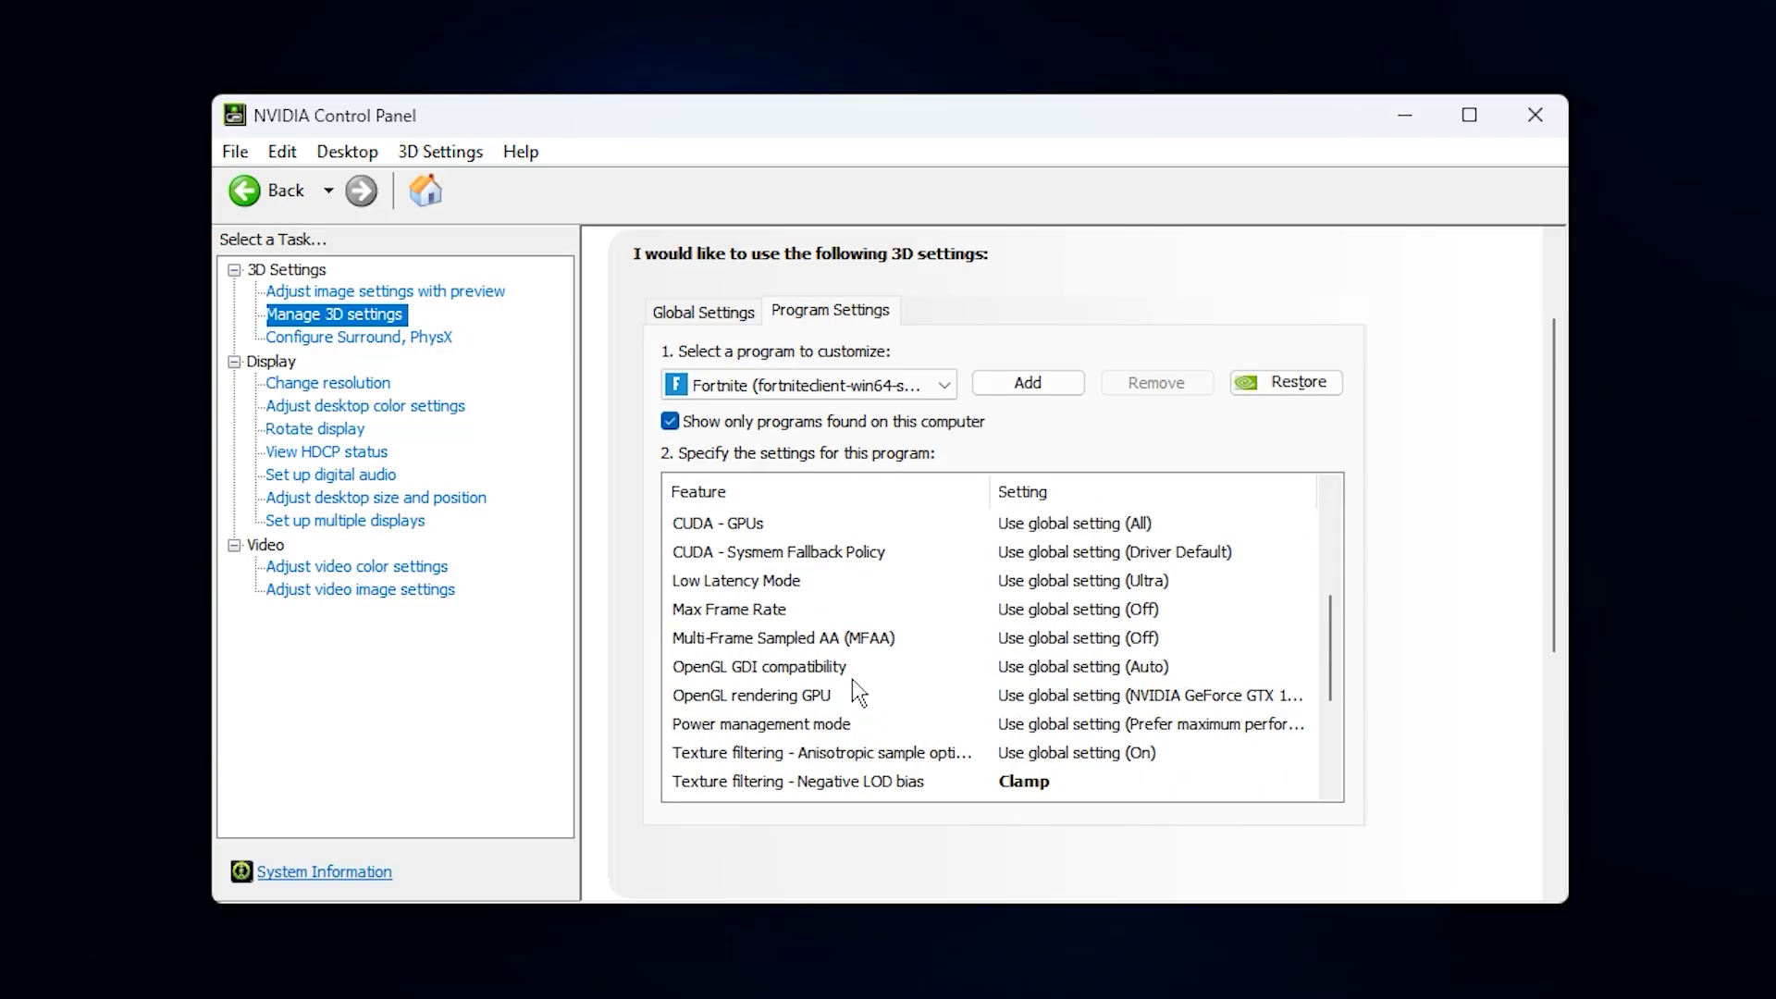
scroll(853, 688, "down", 3)
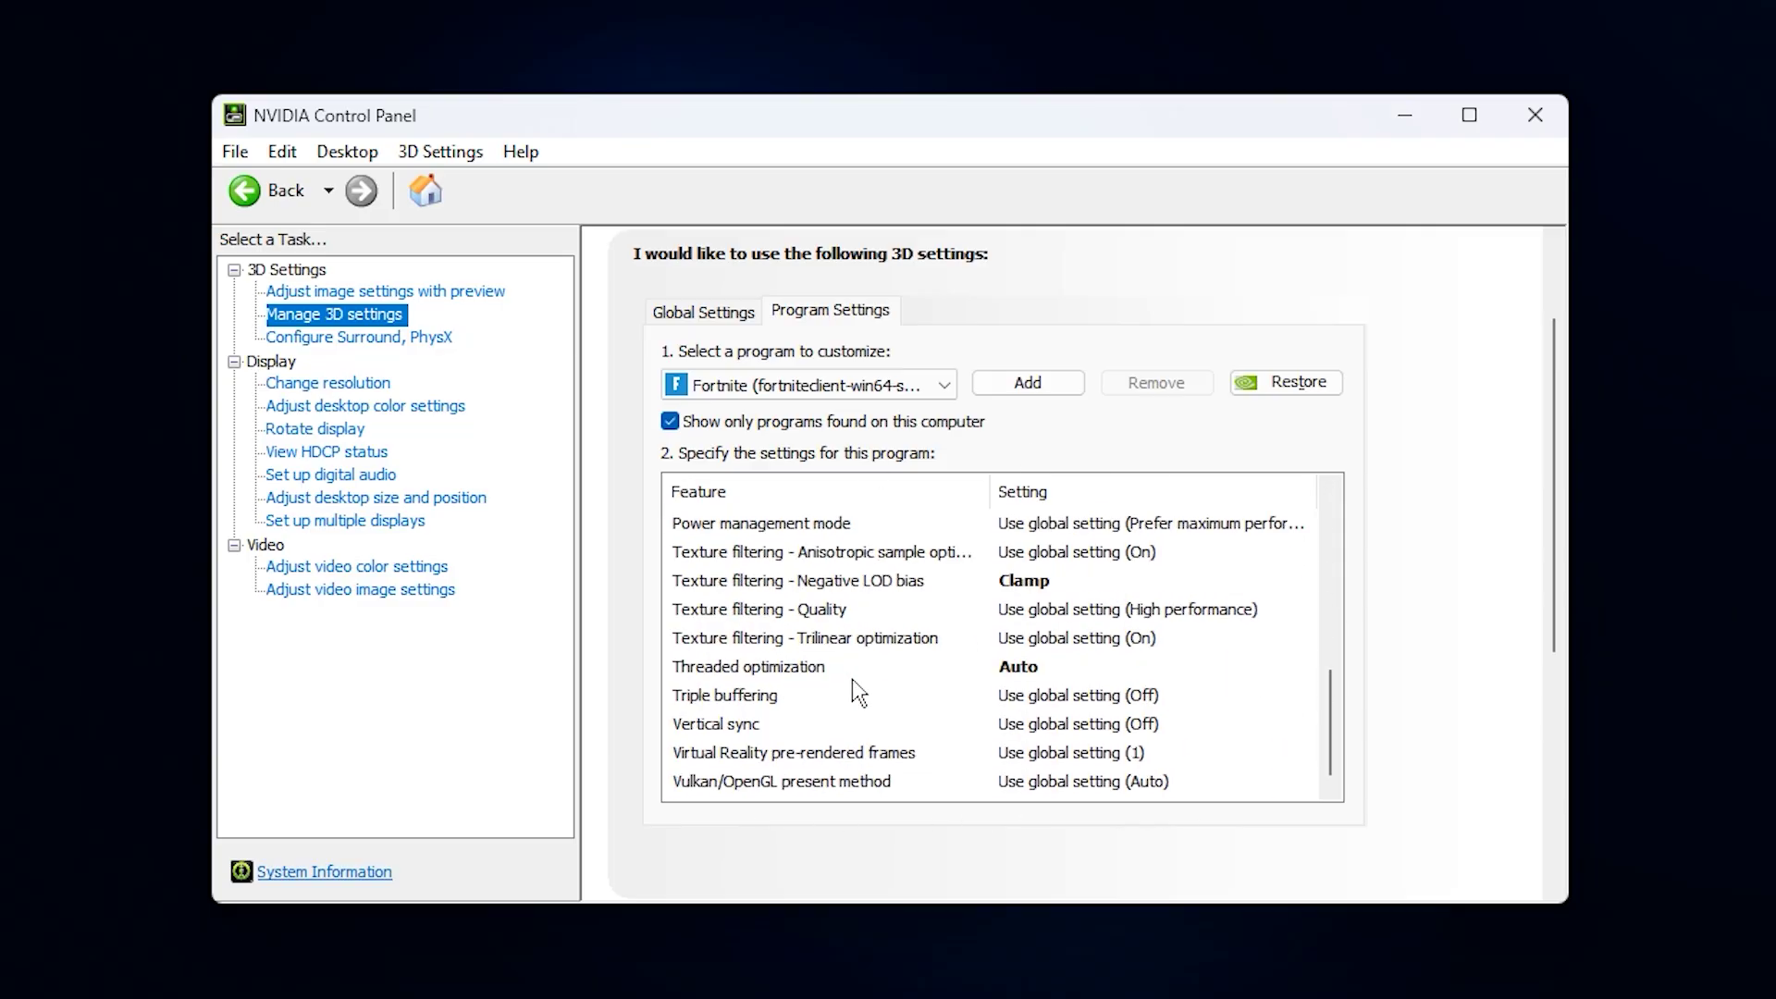
scroll(853, 682, "up", 5)
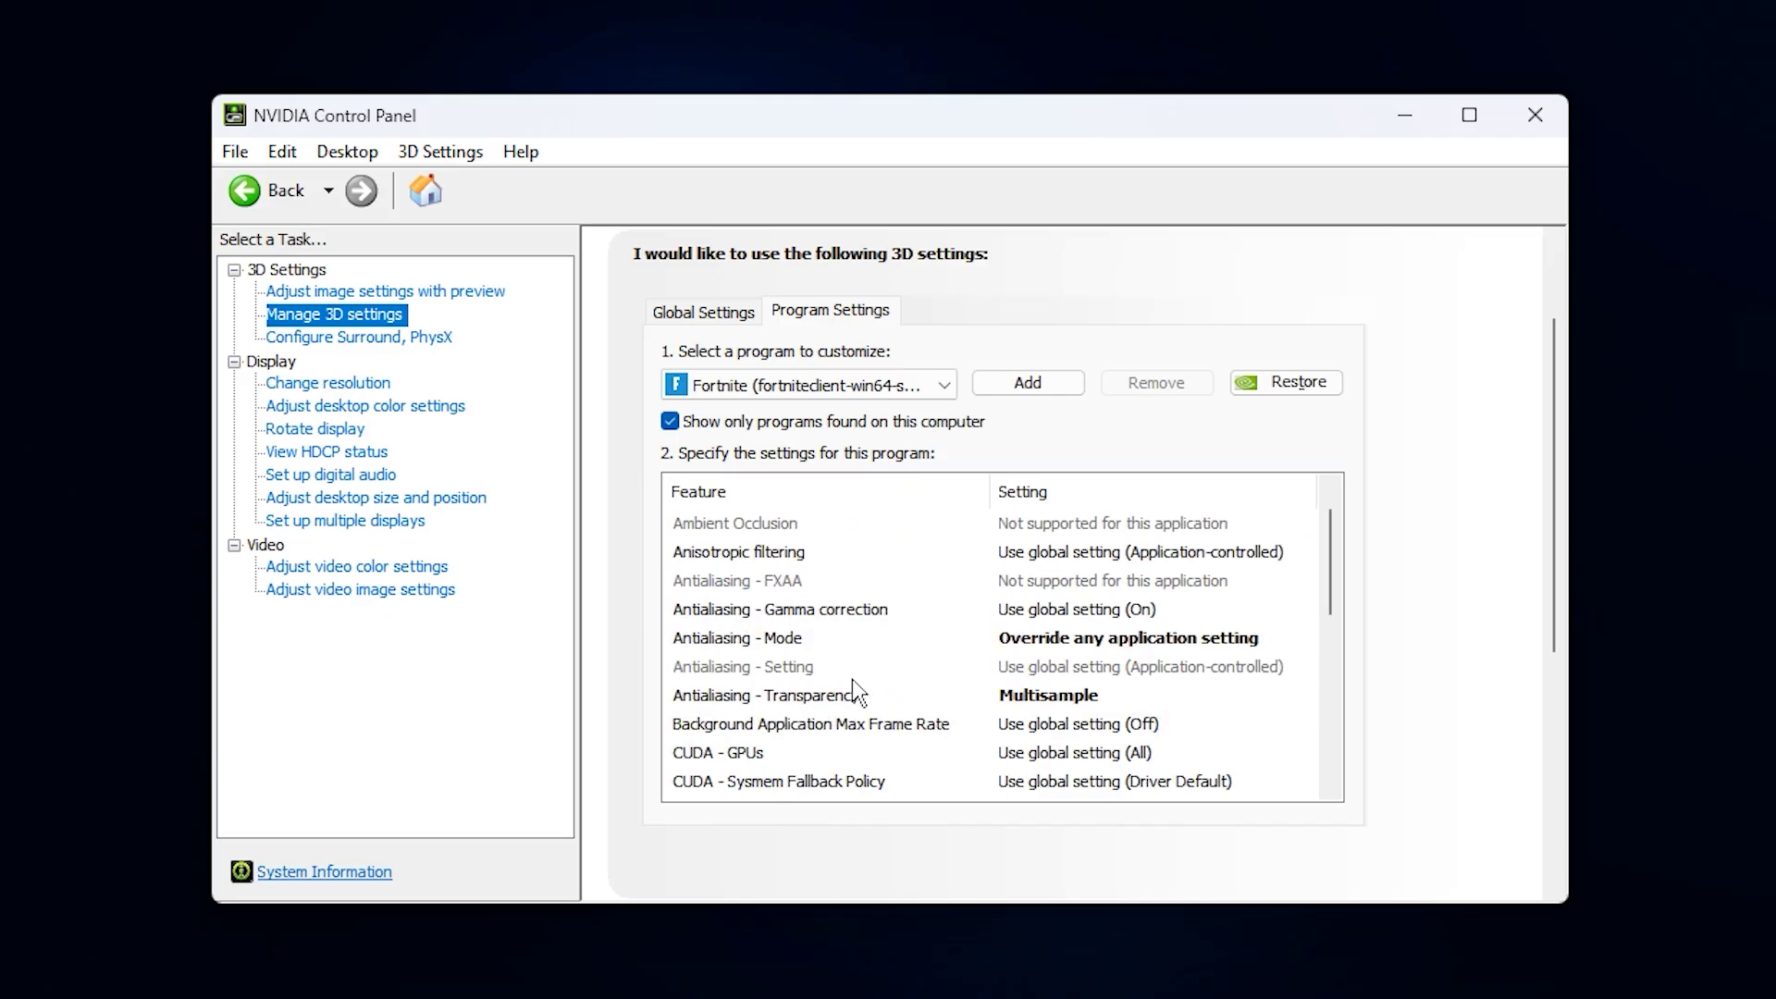
scroll(852, 682, "up", 1)
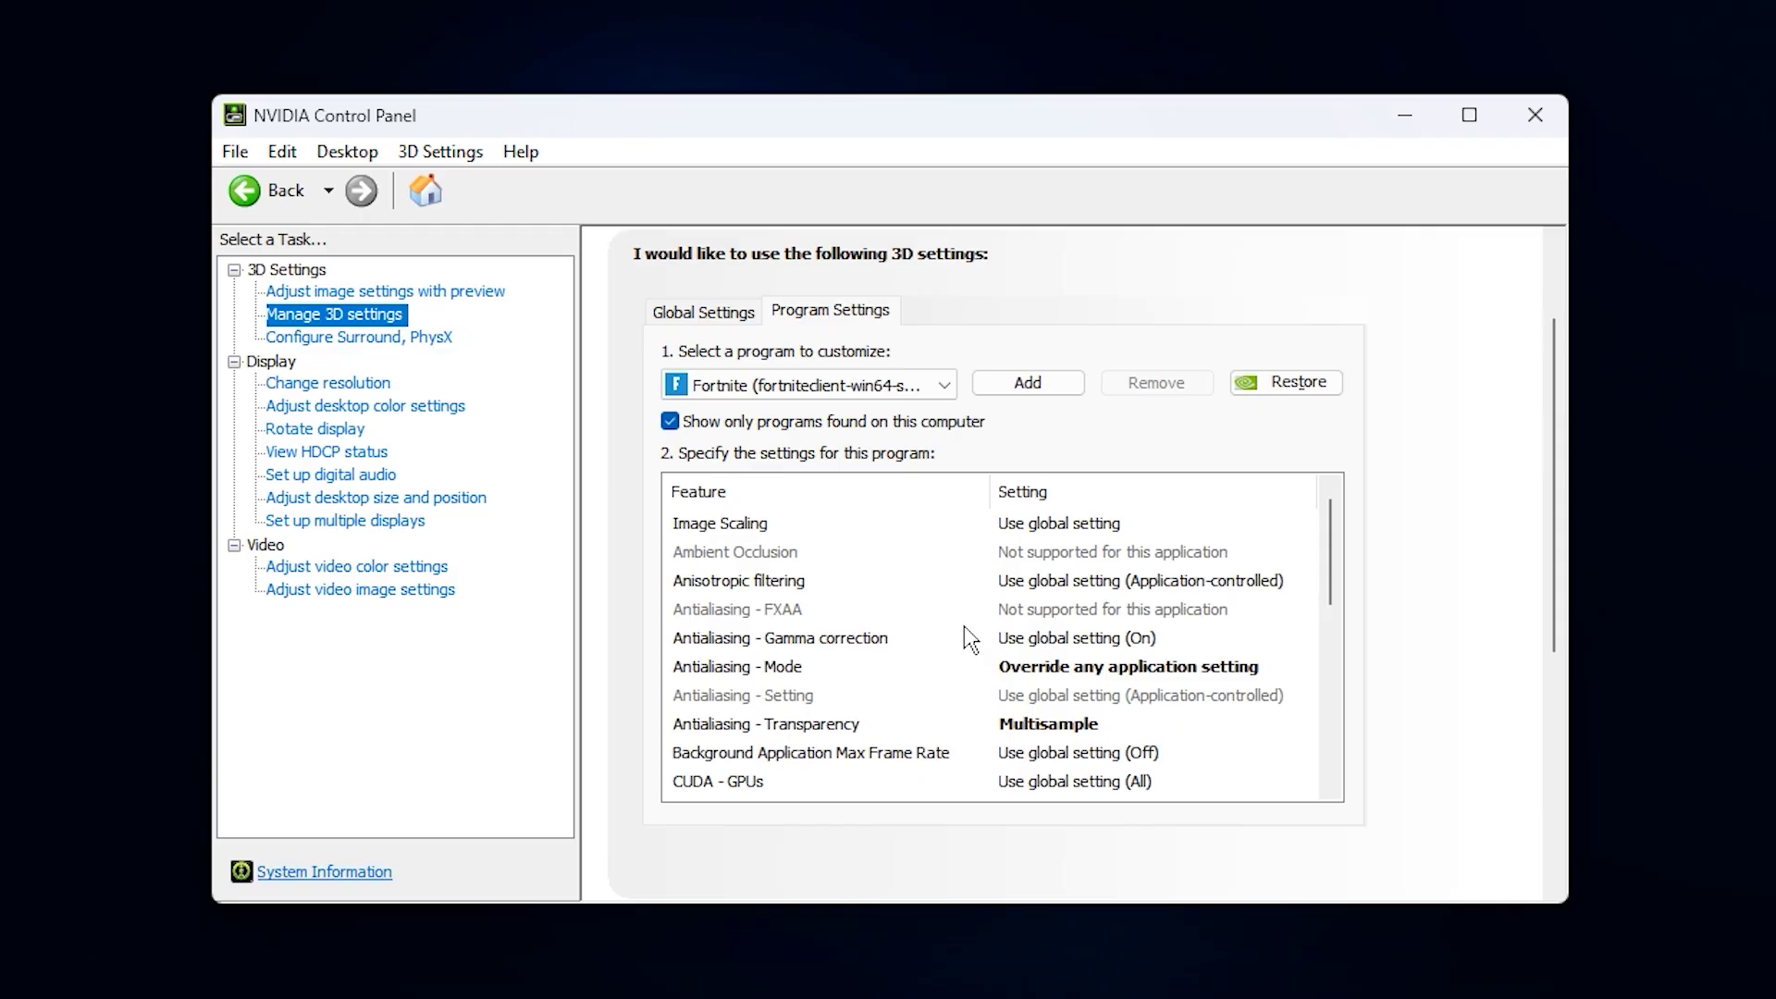
scroll(965, 626, "down", 5)
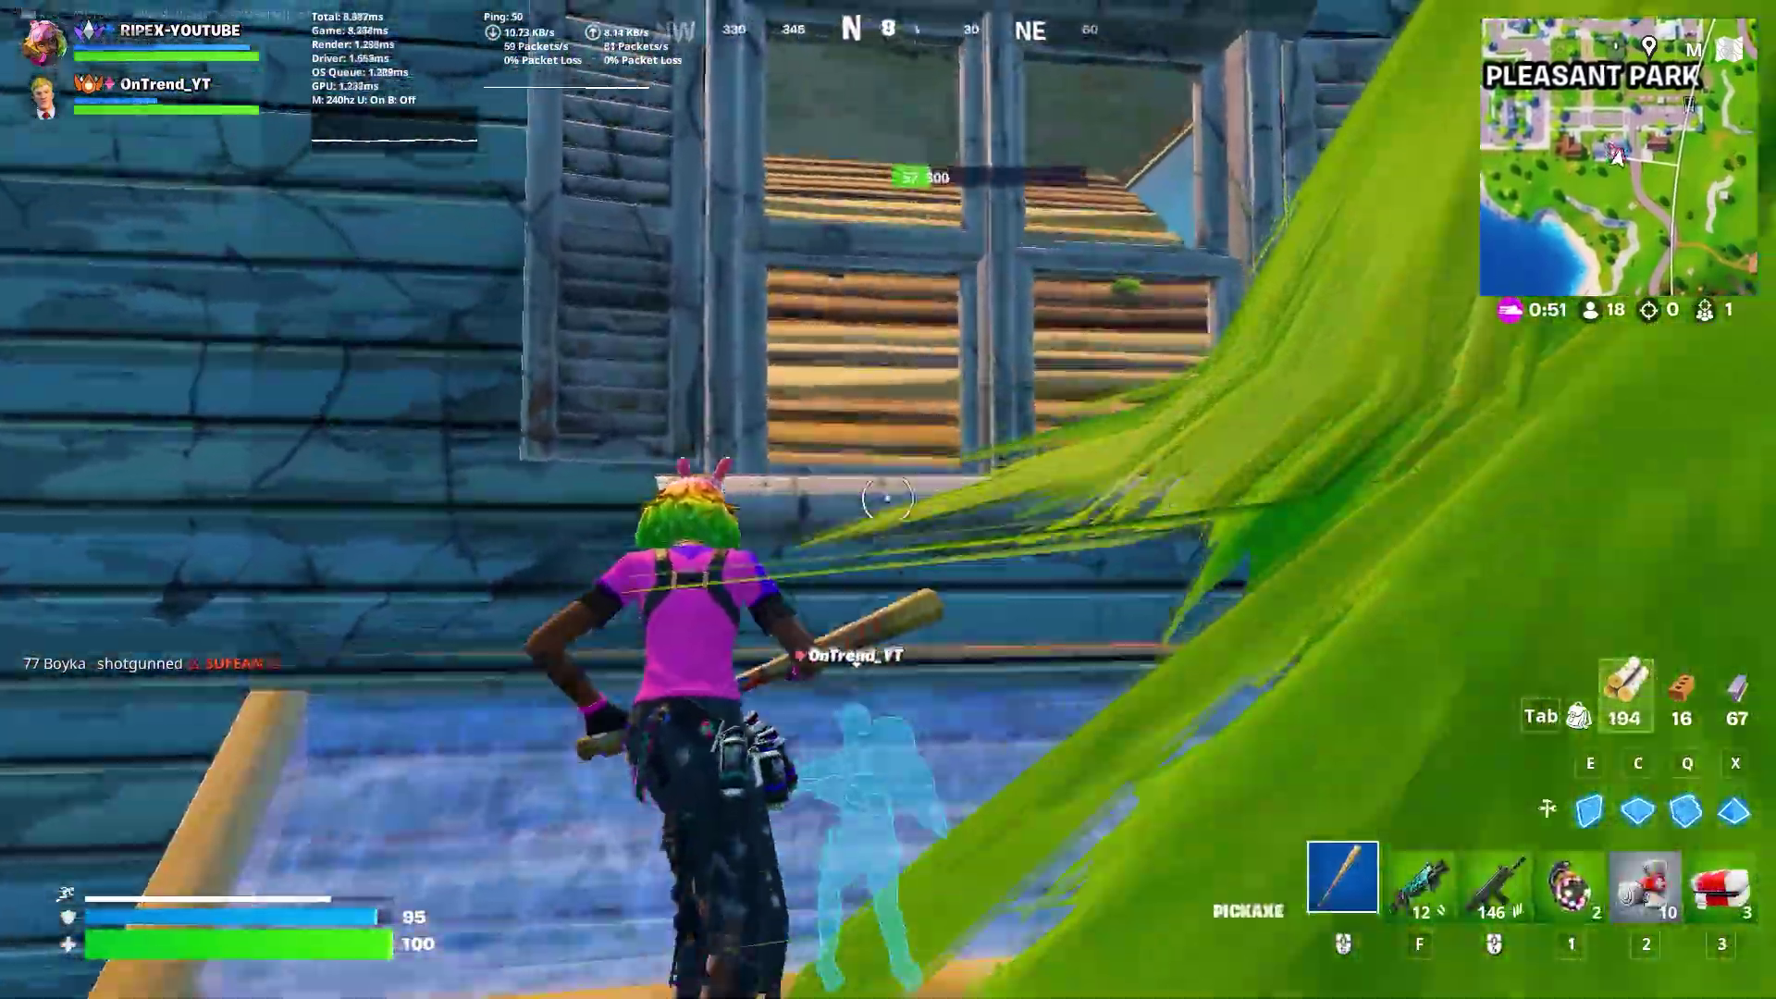
- Harvest wood from a wall, fire the shotgun at an enemy and build a wooden wall for cover
left_click(888, 475)
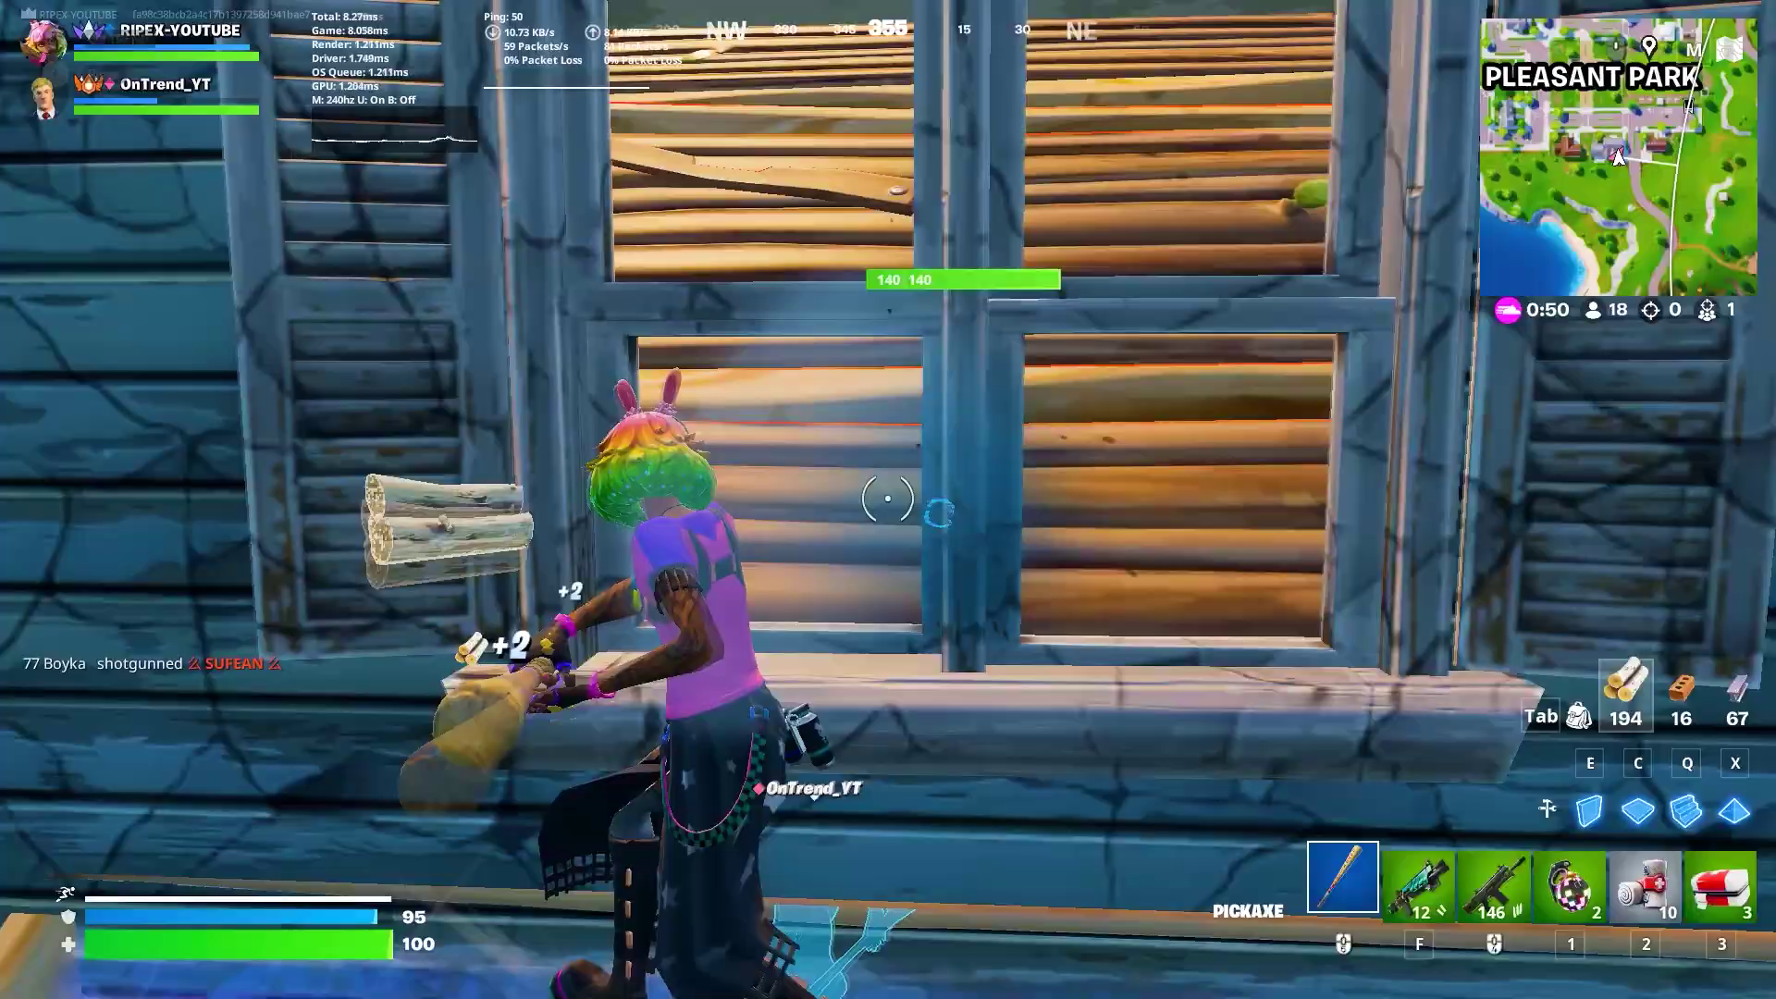
left_click(887, 475)
key("f")
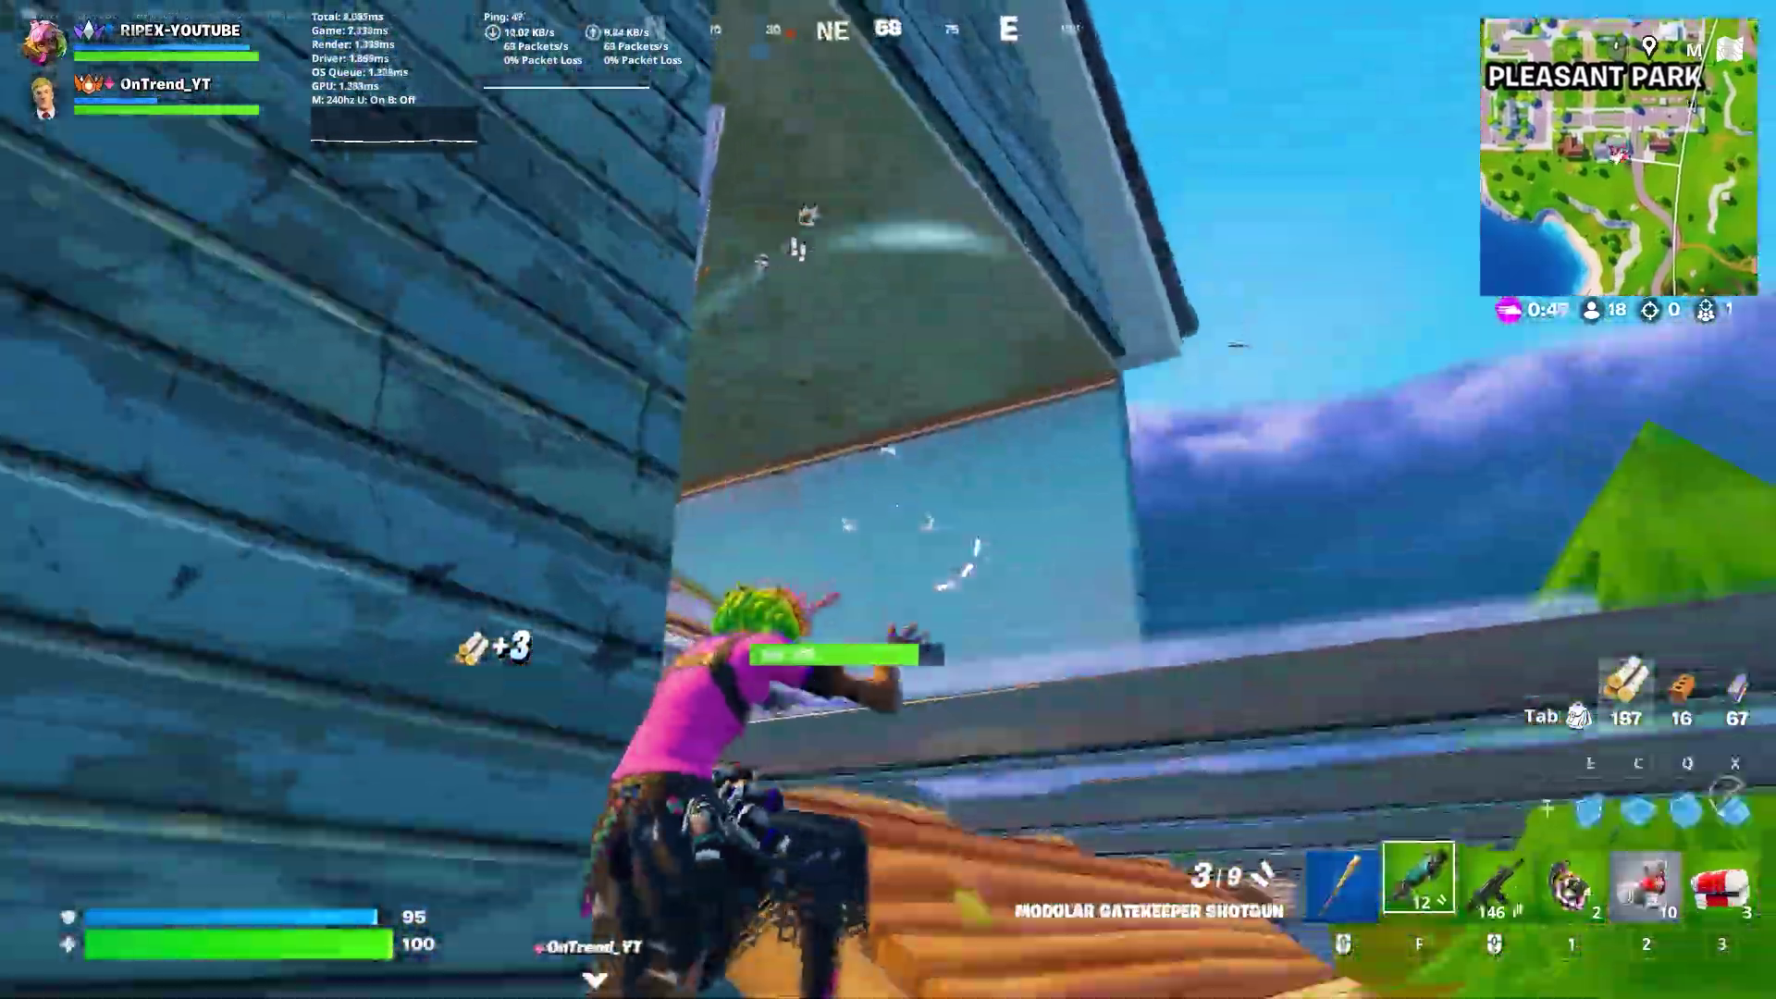
left_click(888, 499)
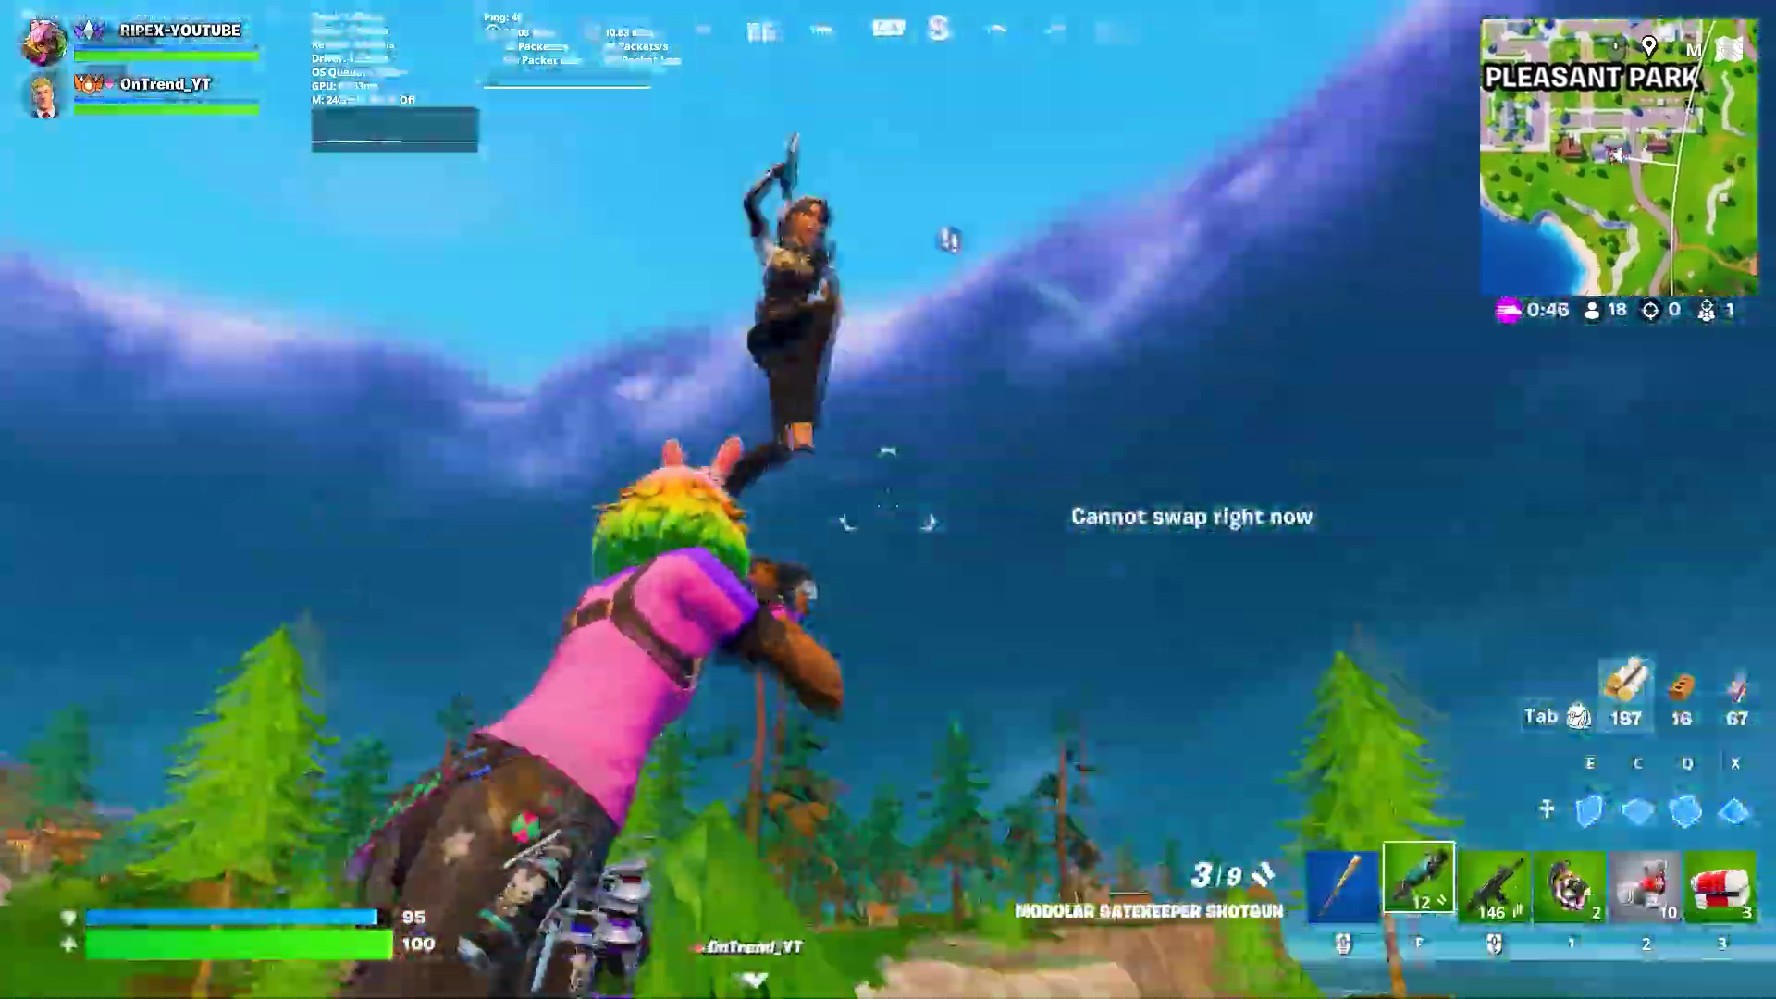
key("q")
left_click(888, 499)
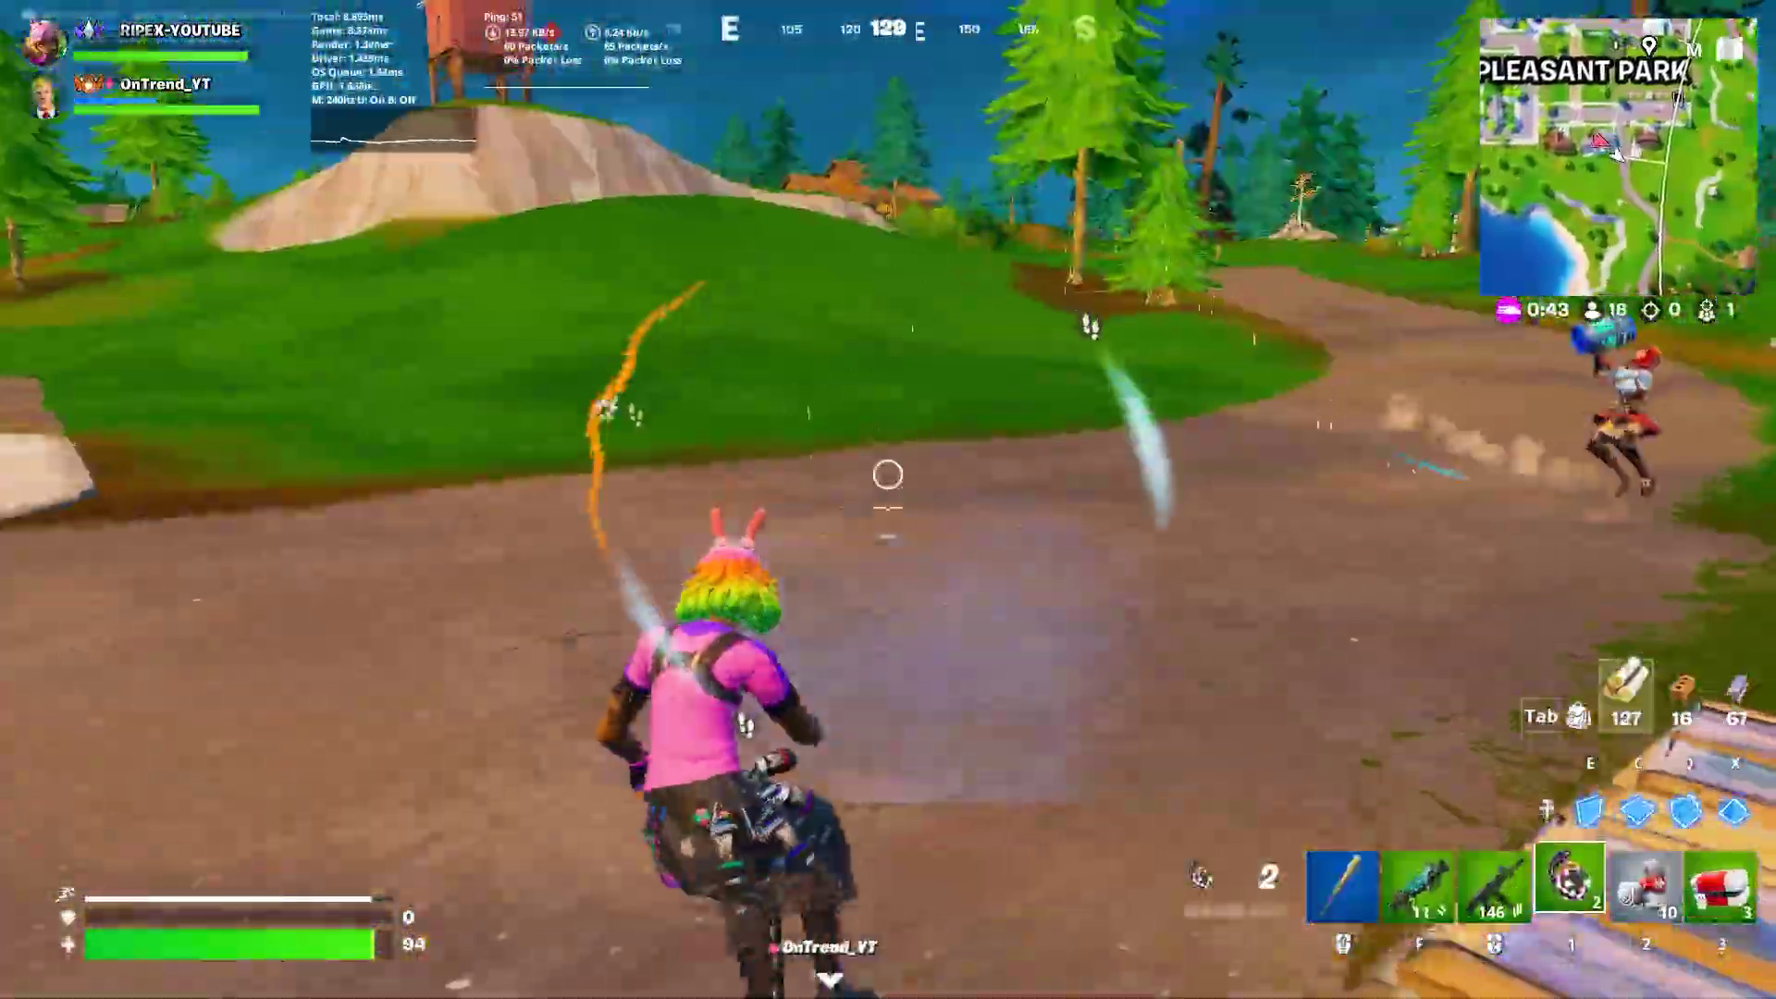
- Switch to the assault rifle and shoot the enemy until they are down
key("w")
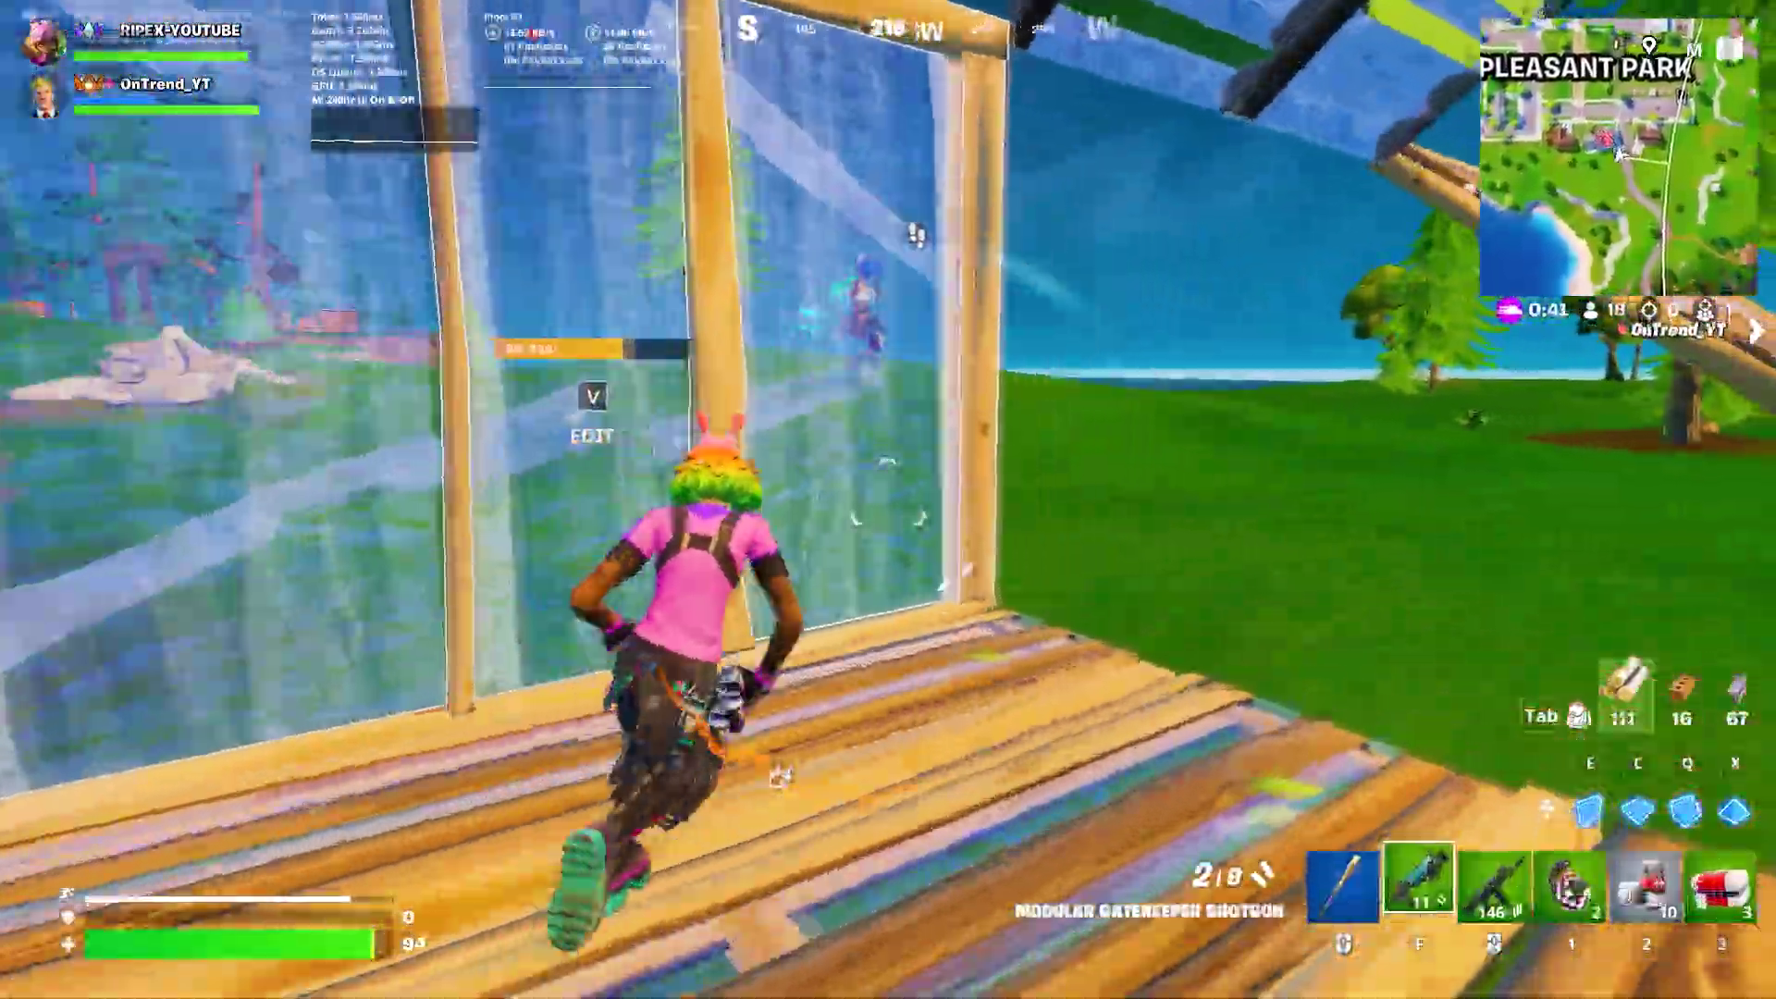
key("w")
key("3")
left_click(888, 499)
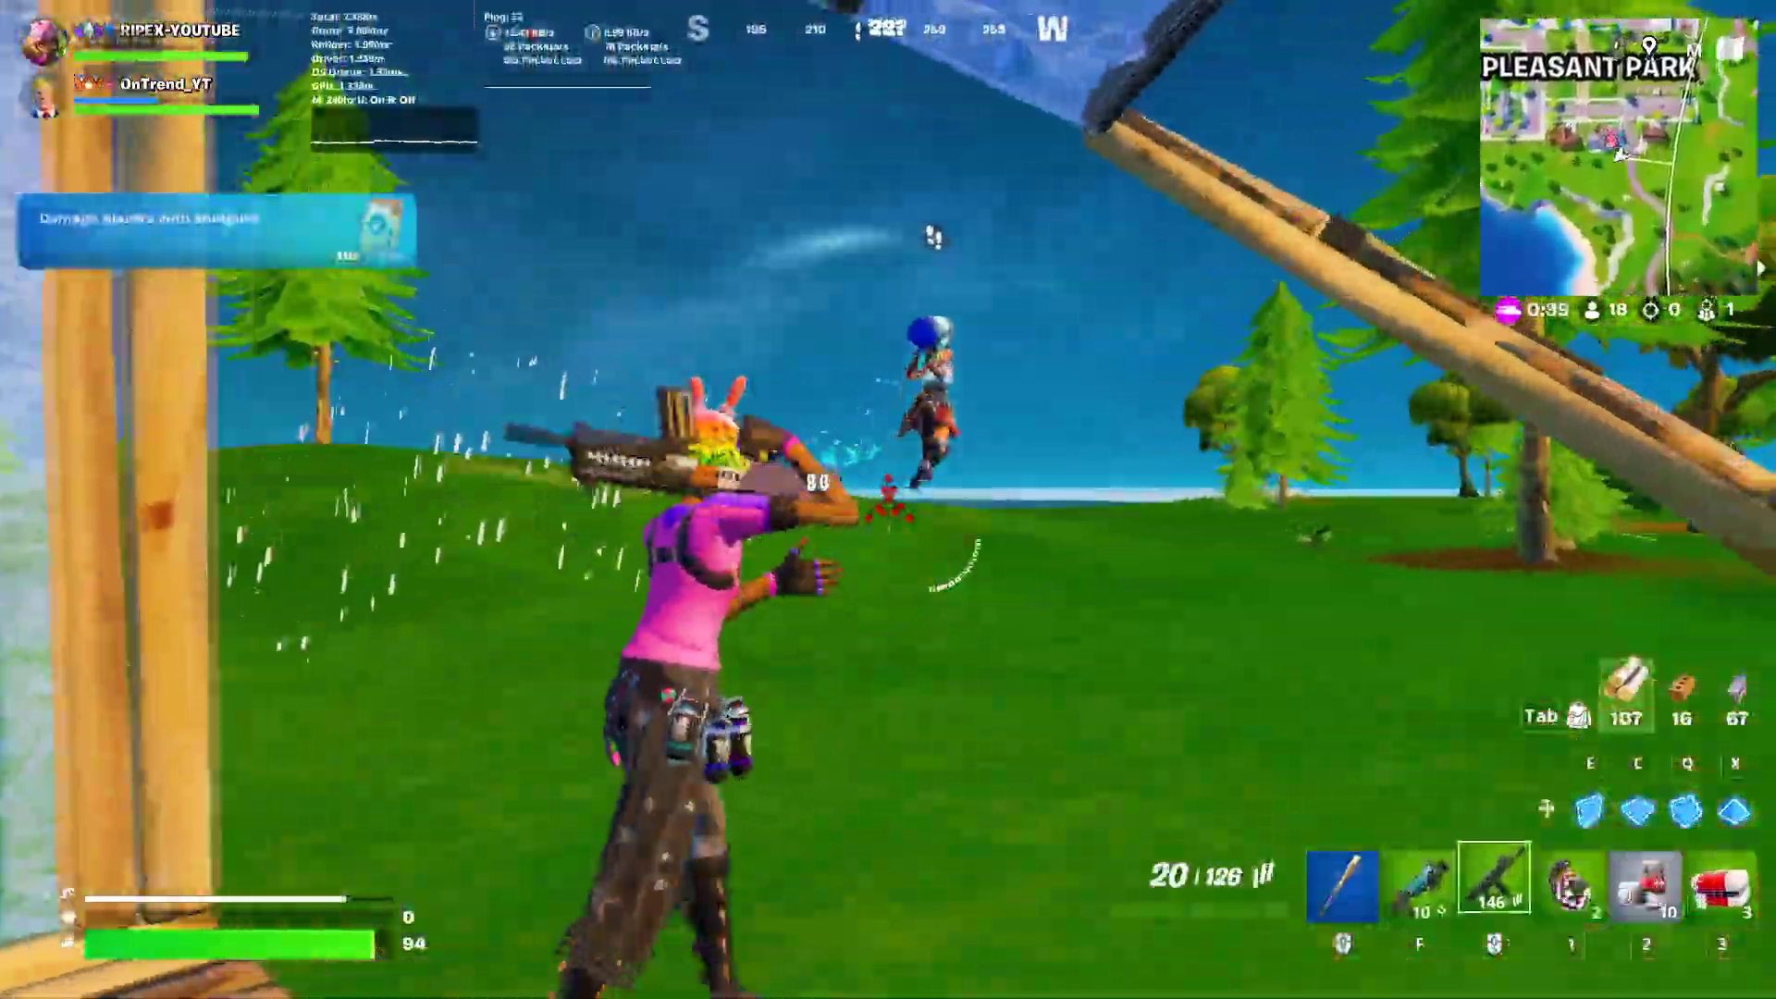
left_click(888, 499)
left_click(889, 499)
- Build walls and a ramp toward the downed enemy and finish them off
key("f")
key("e")
left_click(888, 500)
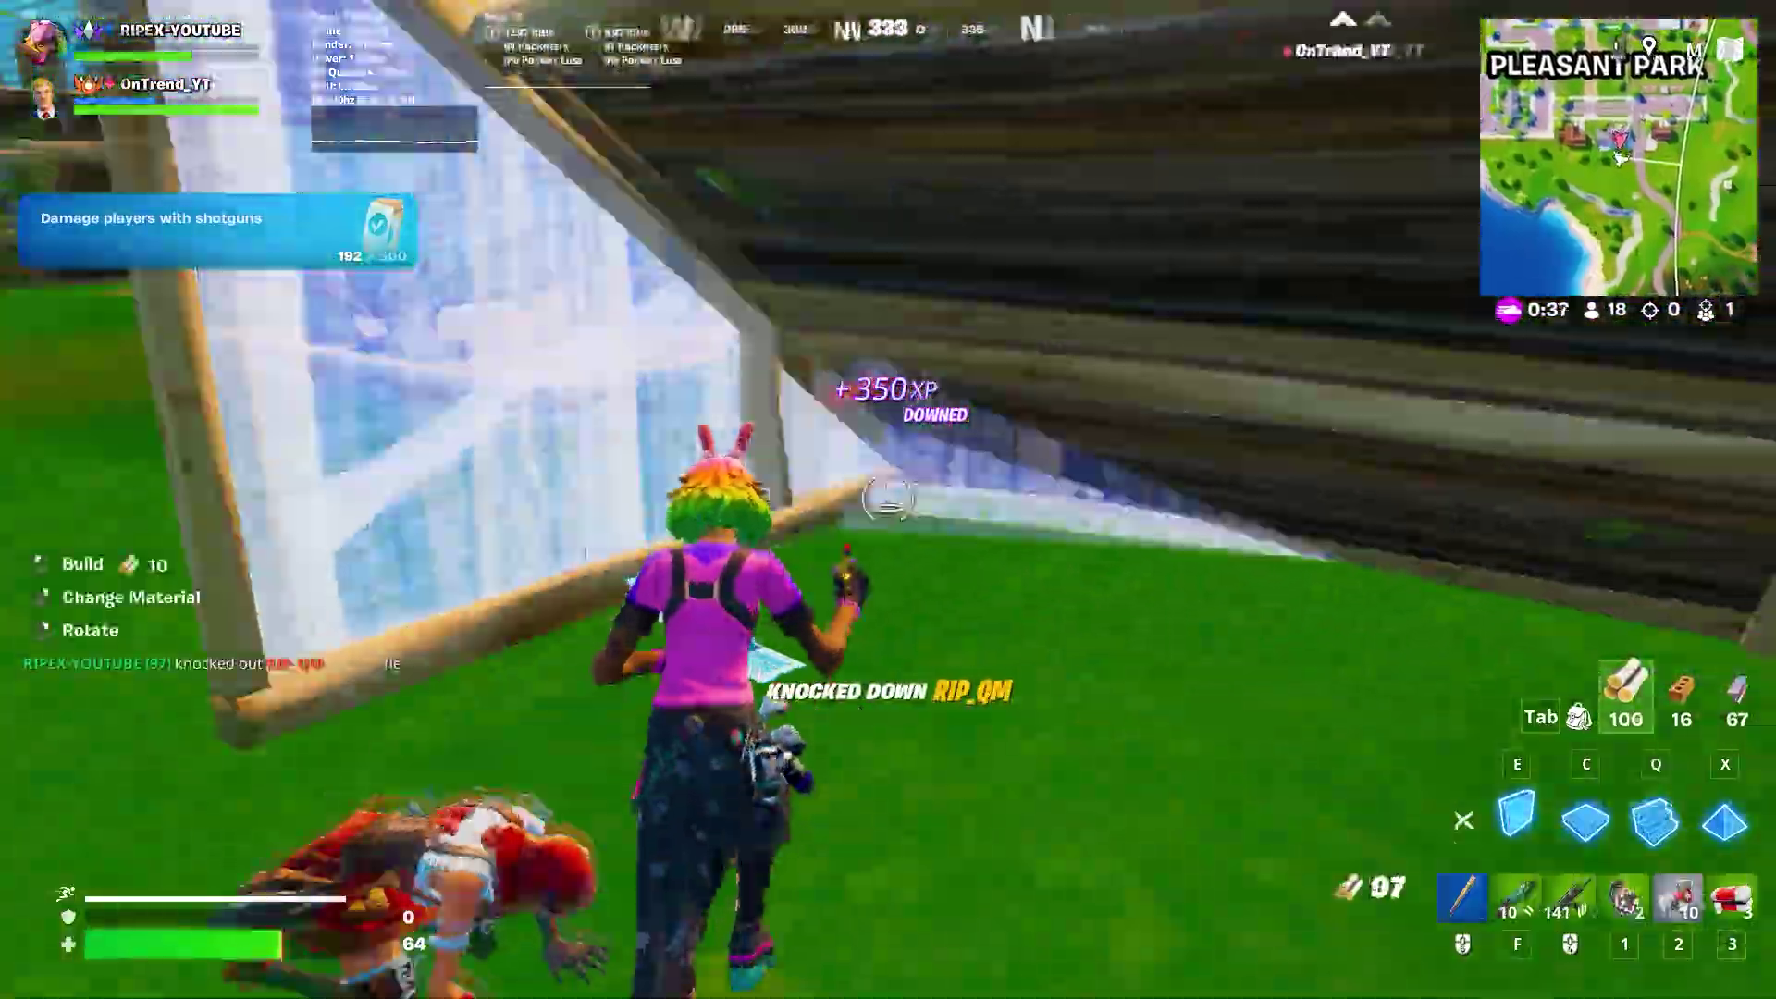
left_click(889, 499)
key("v")
left_click(888, 499)
left_click(888, 500)
left_click(889, 500)
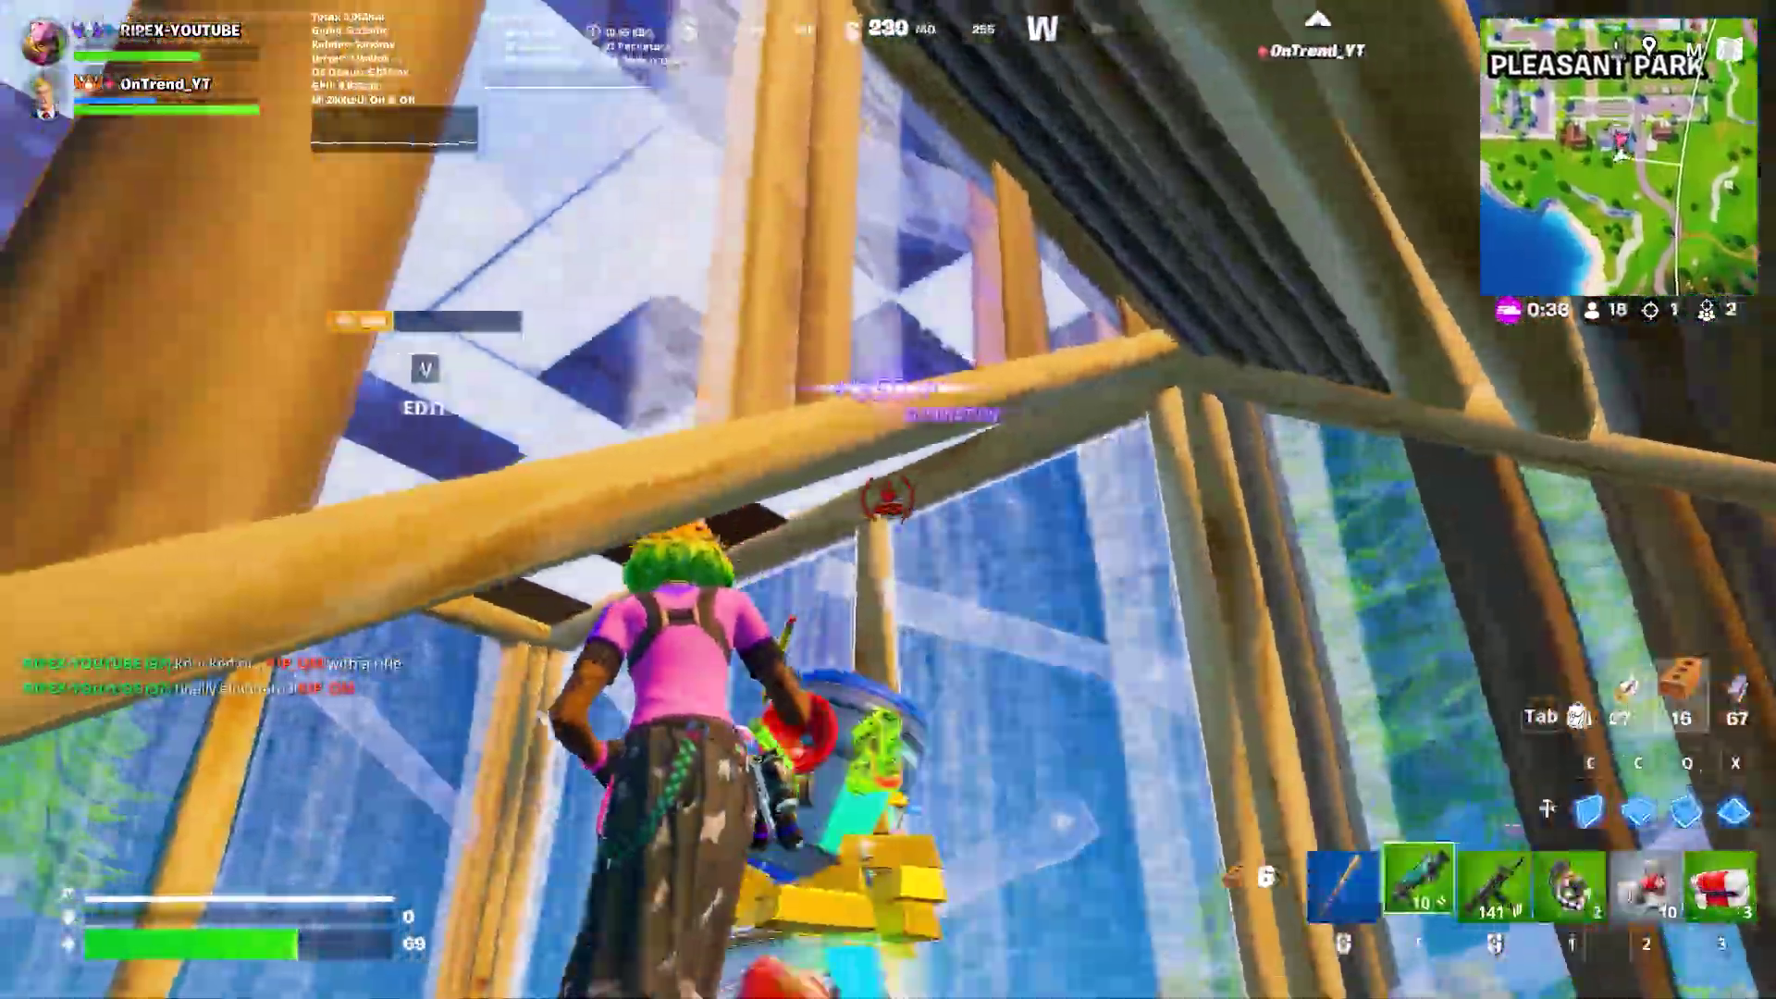
left_click(888, 499)
- Check the dropped loot, then fire the assault rifle at an enemy in the open field
key("w")
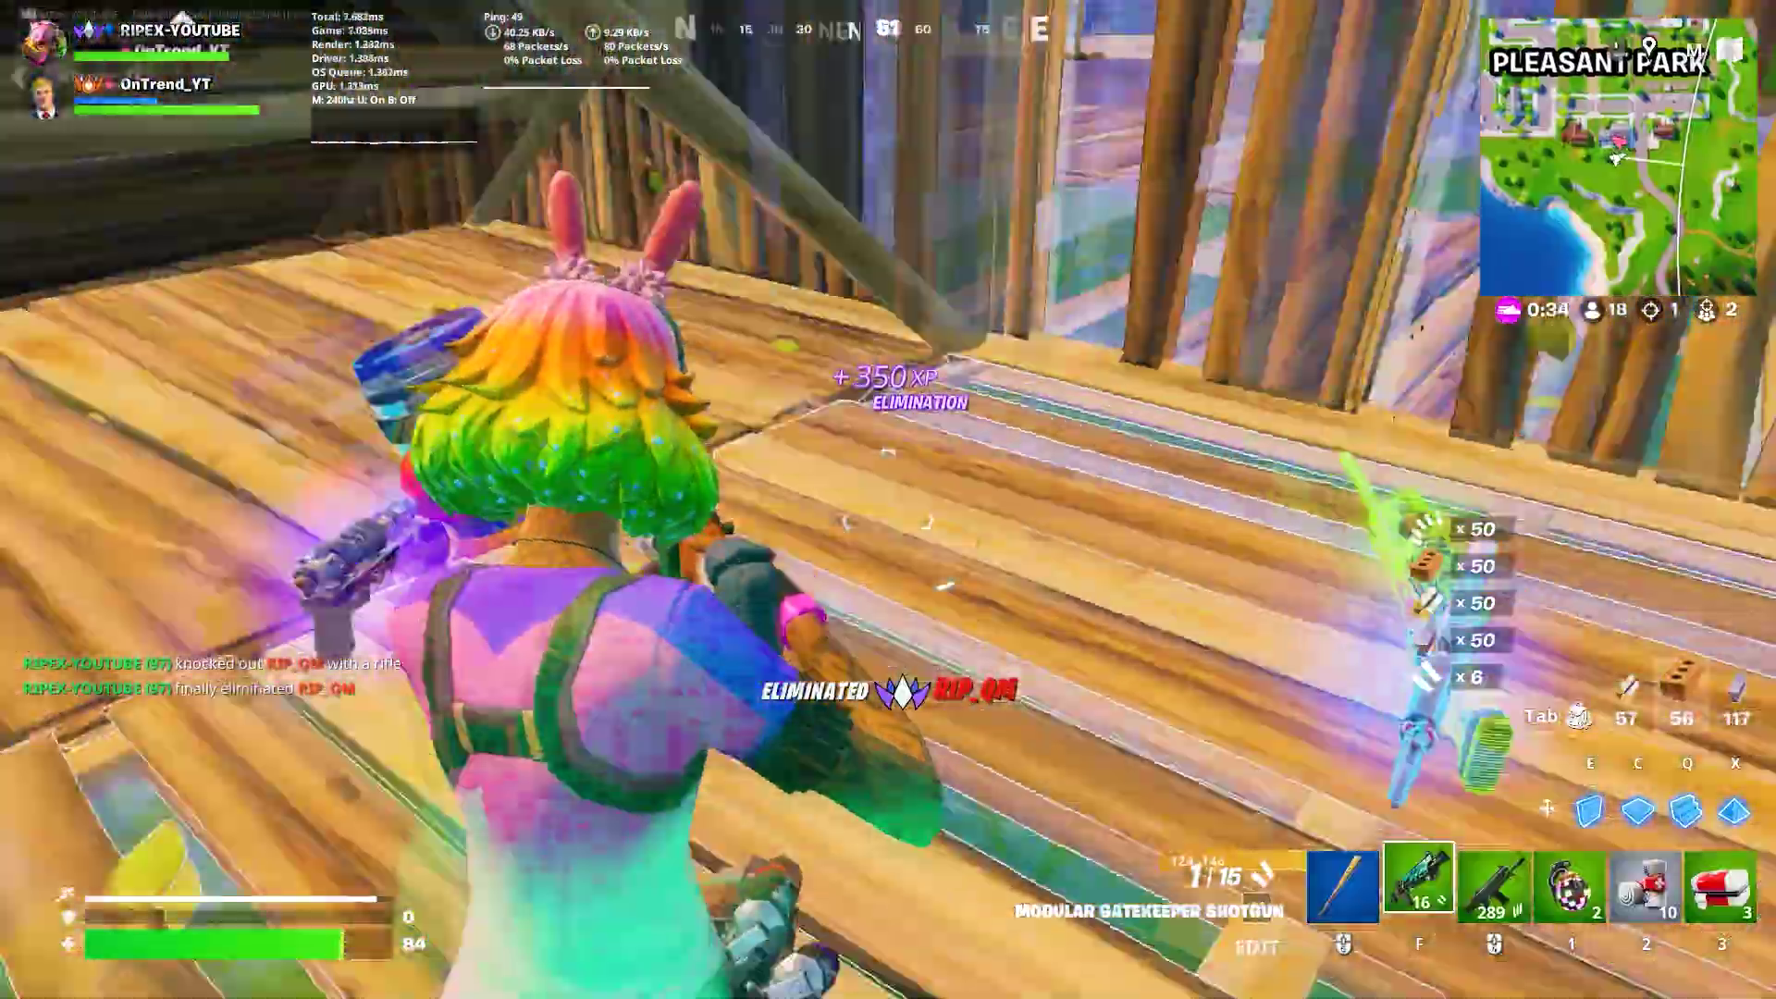
key("w")
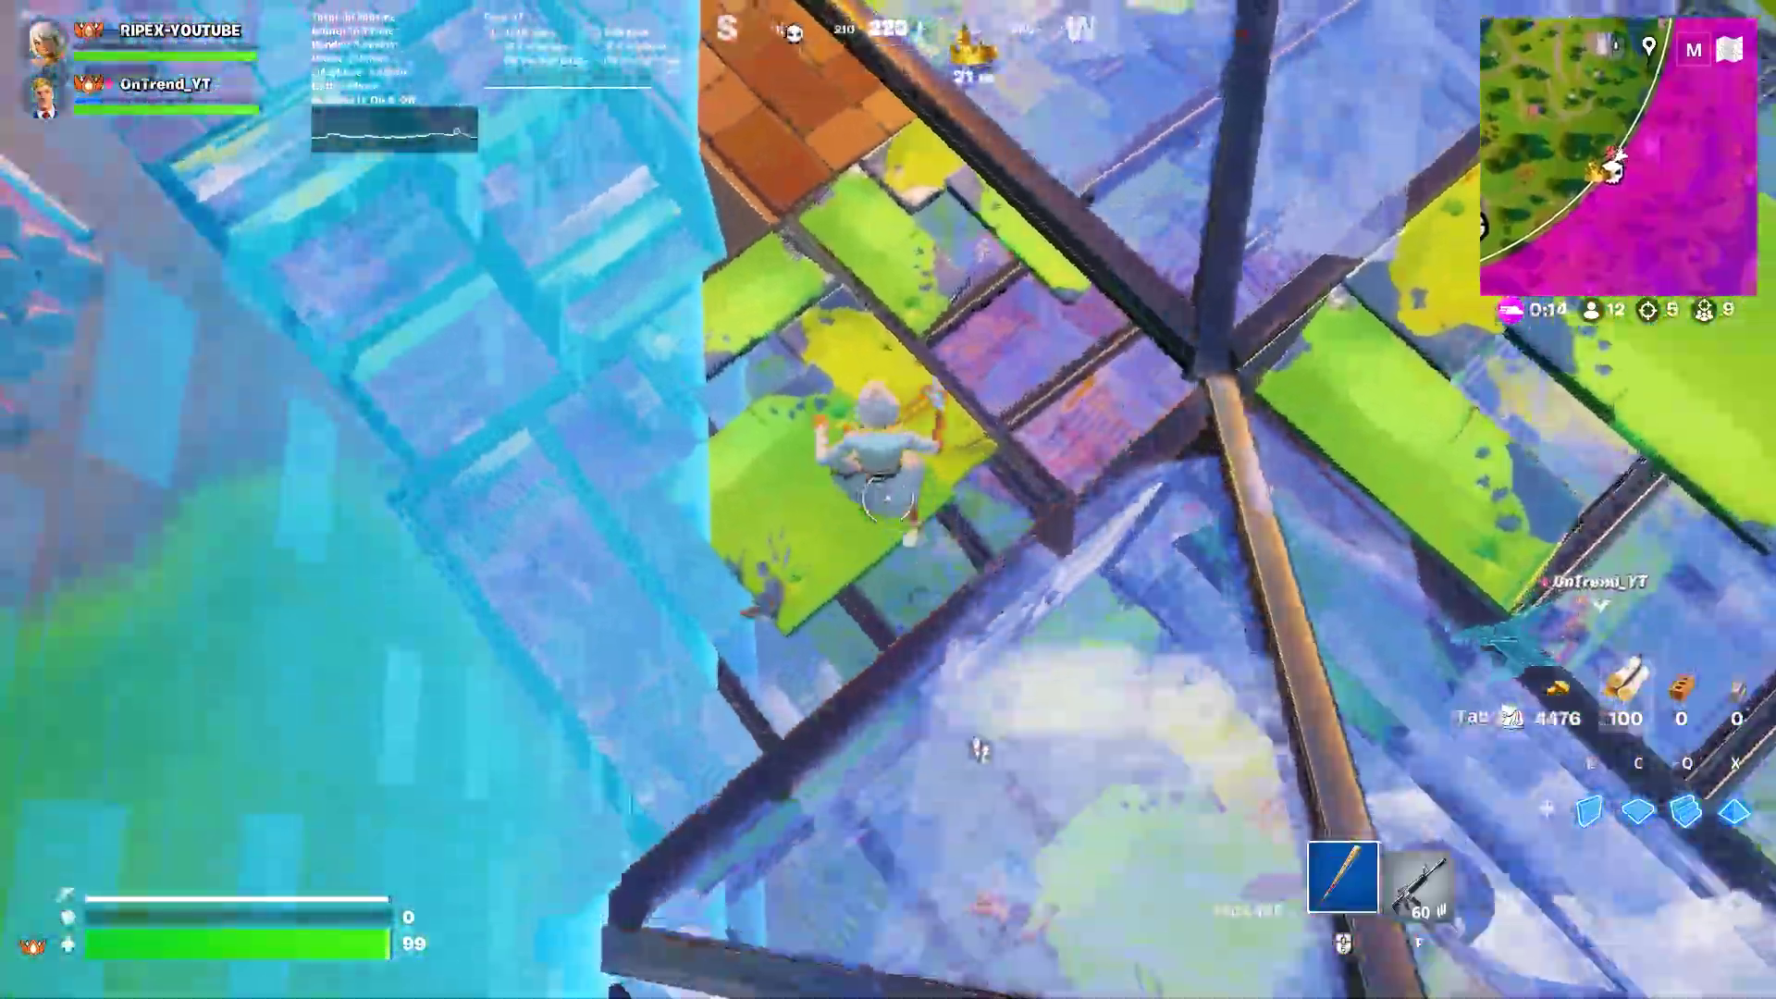
key("2")
left_click(888, 501)
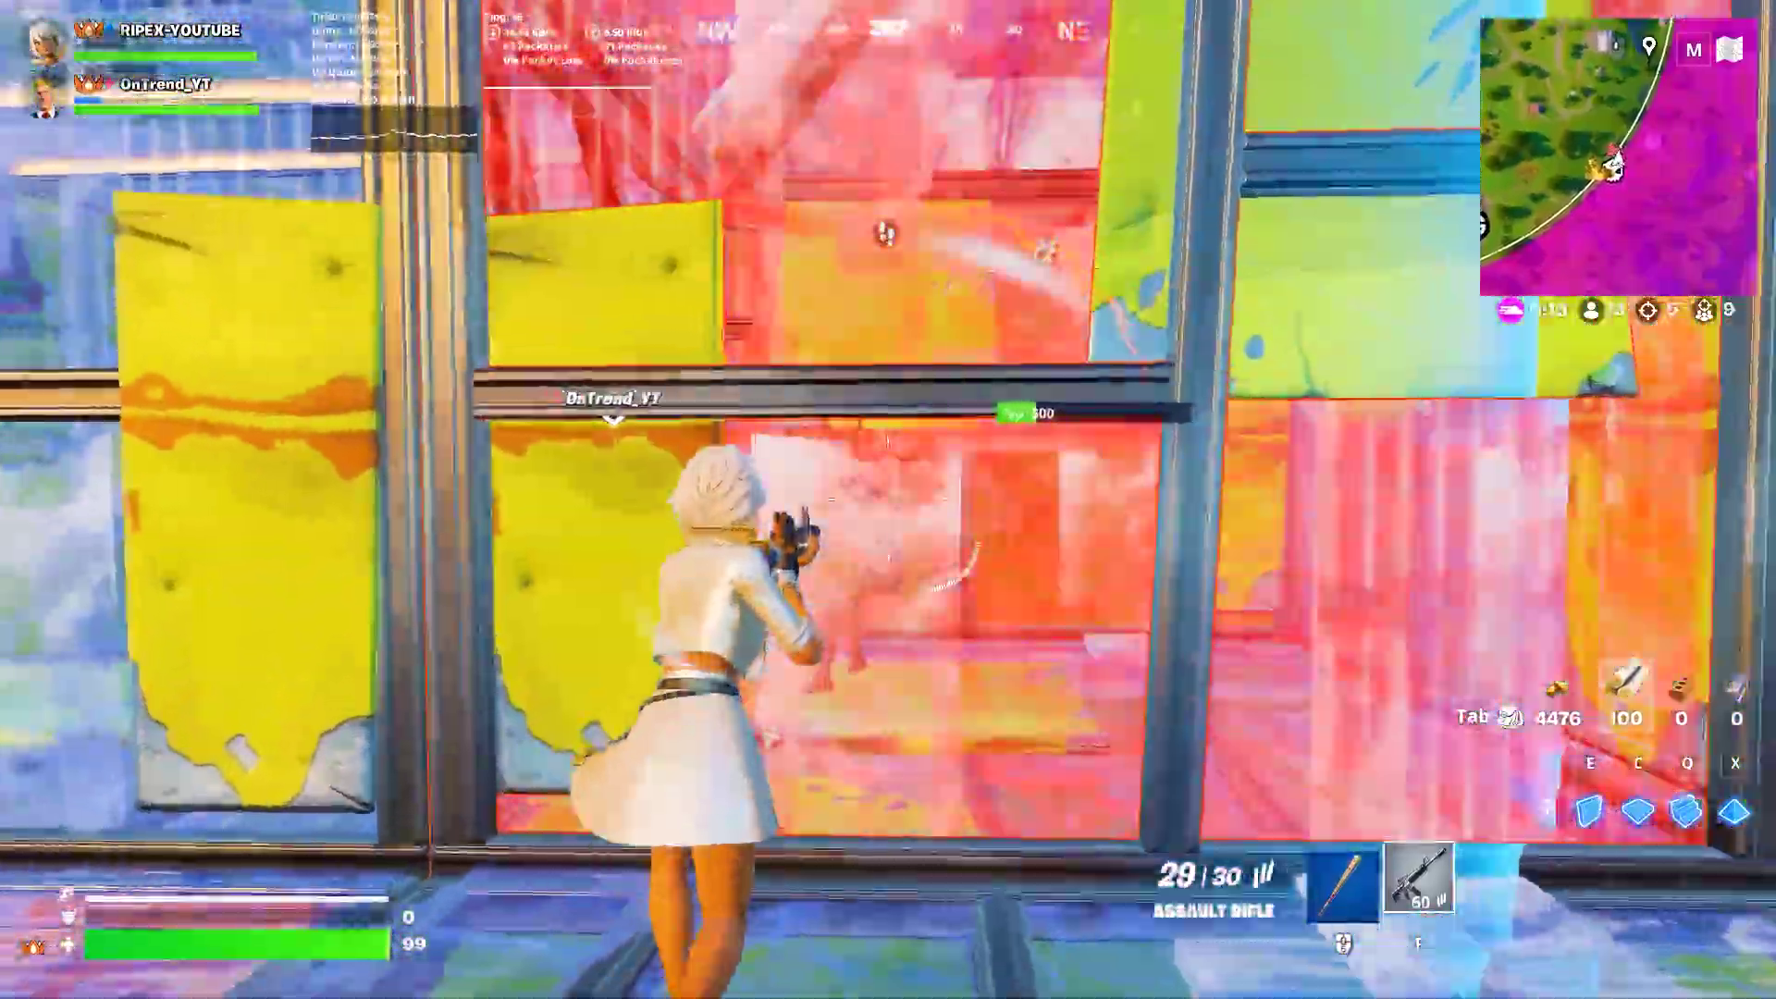
left_click(888, 500)
left_click(889, 501)
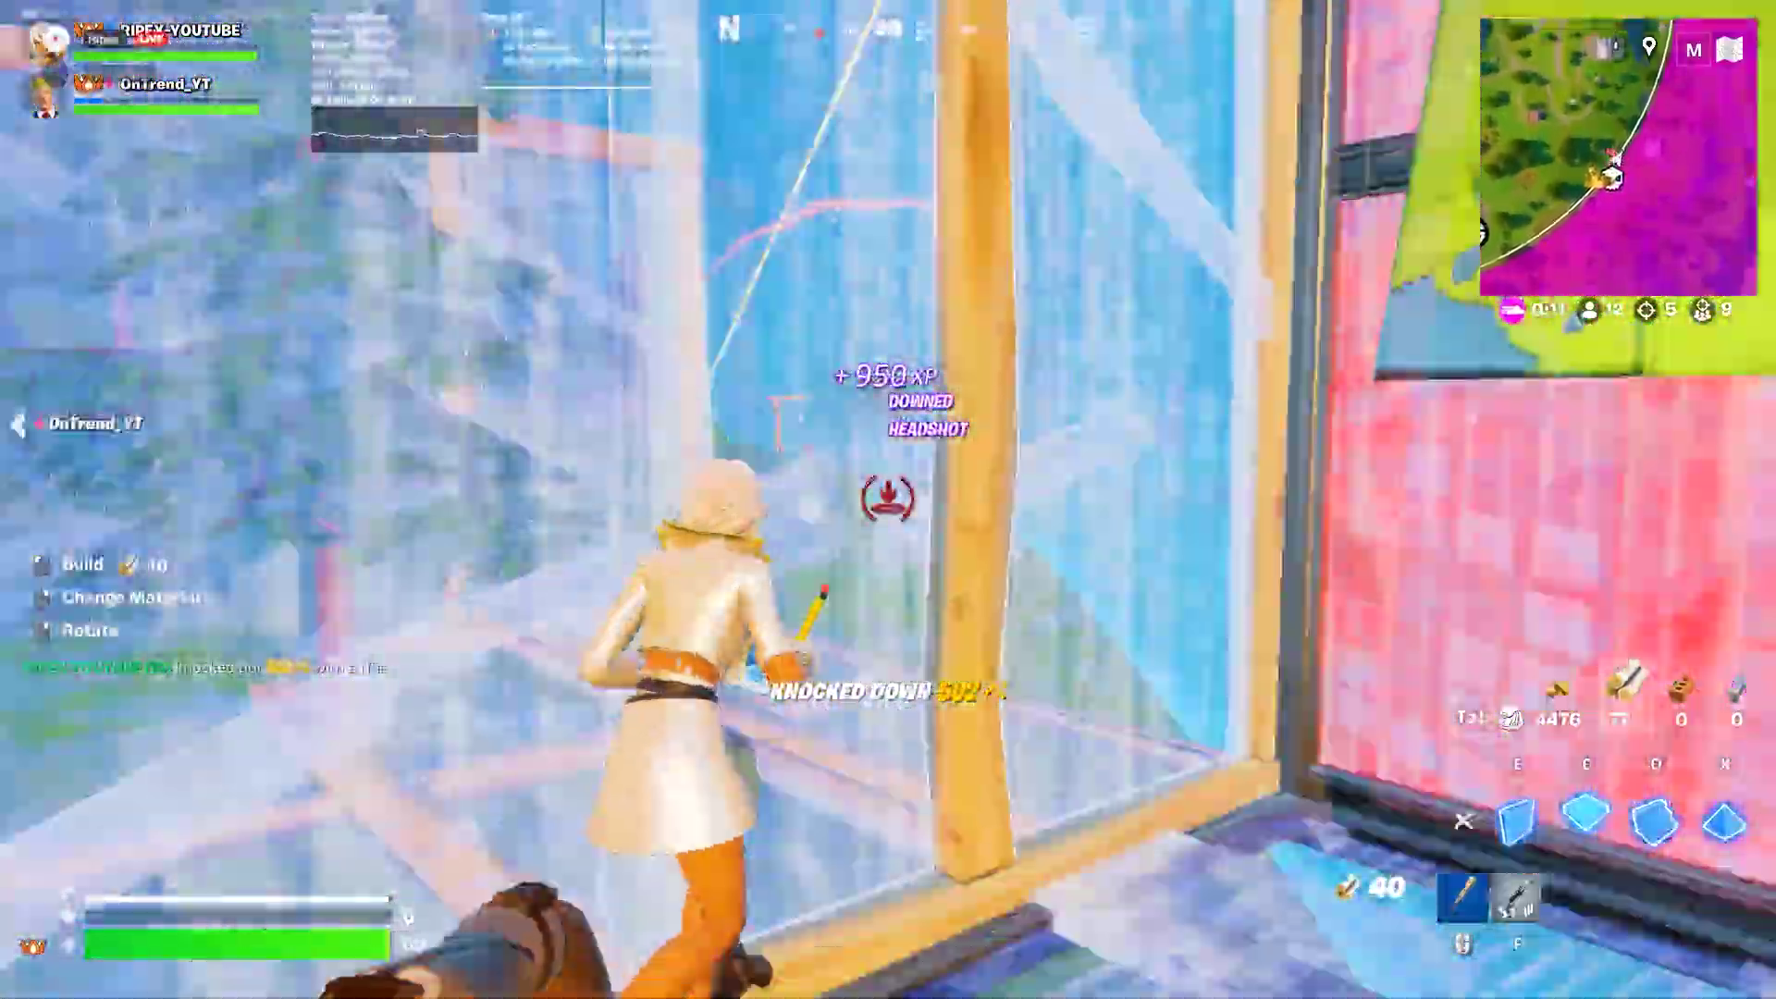